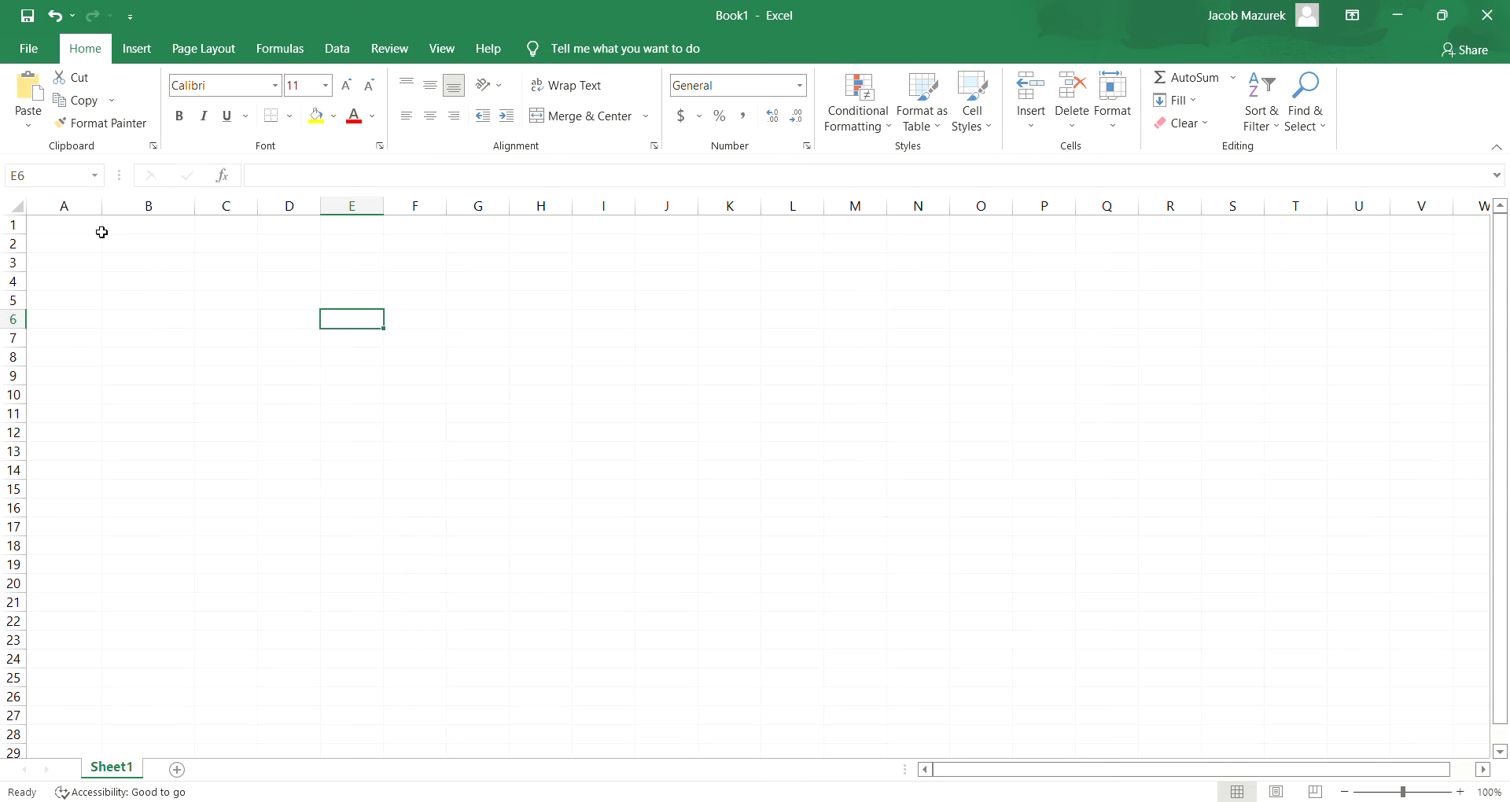
- Widen column A slightly, then enter the label "Loan Amount" in A1 and $300,000 in B1
{"action": "left_click_drag", "start_coordinate": [112, 218], "coordinate": [120, 216]}
{"action": "left_click", "coordinate": [90, 234]}
{"action": "type", "text": "Loan"}
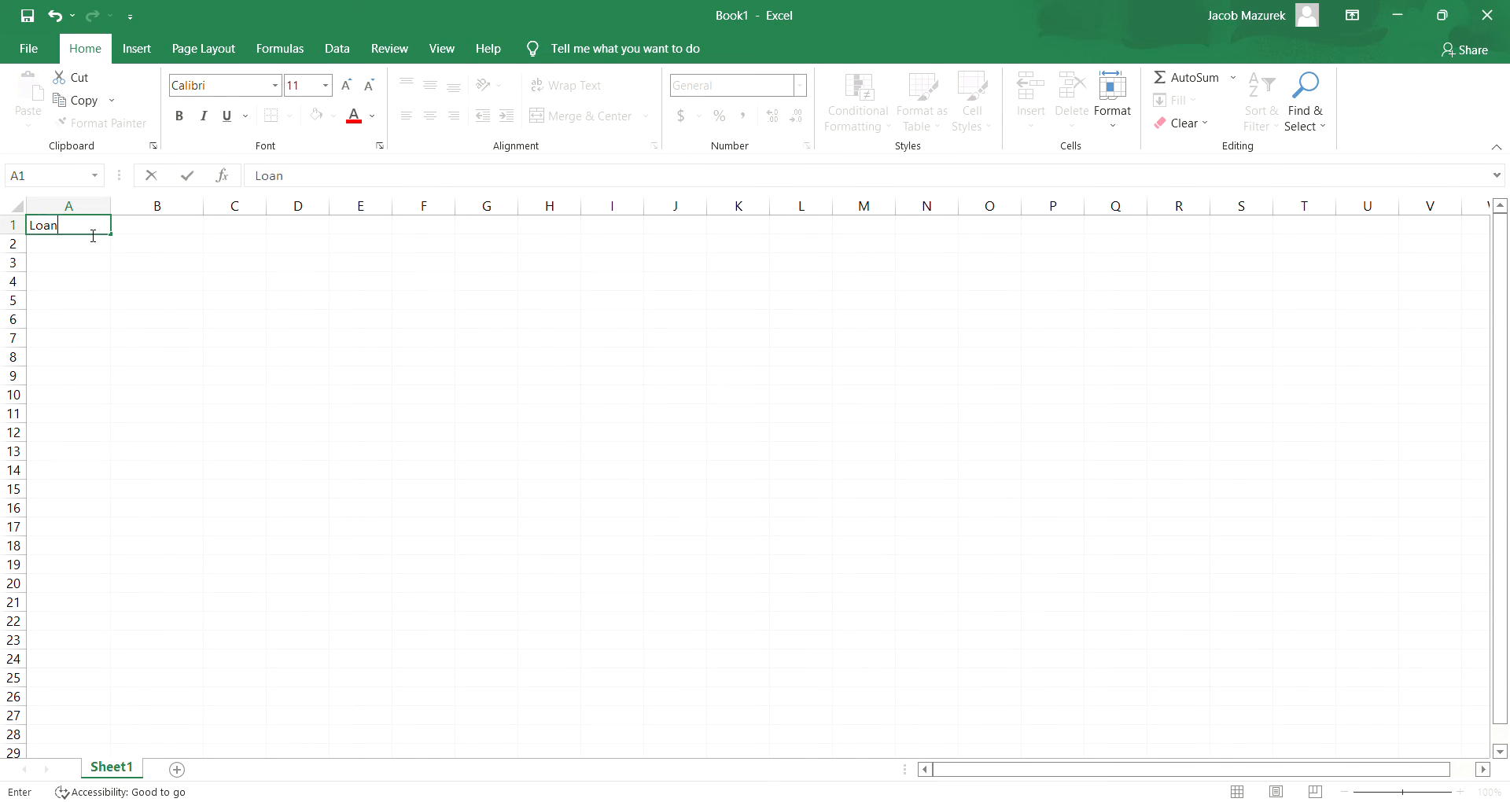
{"action": "type", "text": " Amount"}
{"action": "left_click", "coordinate": [176, 235]}
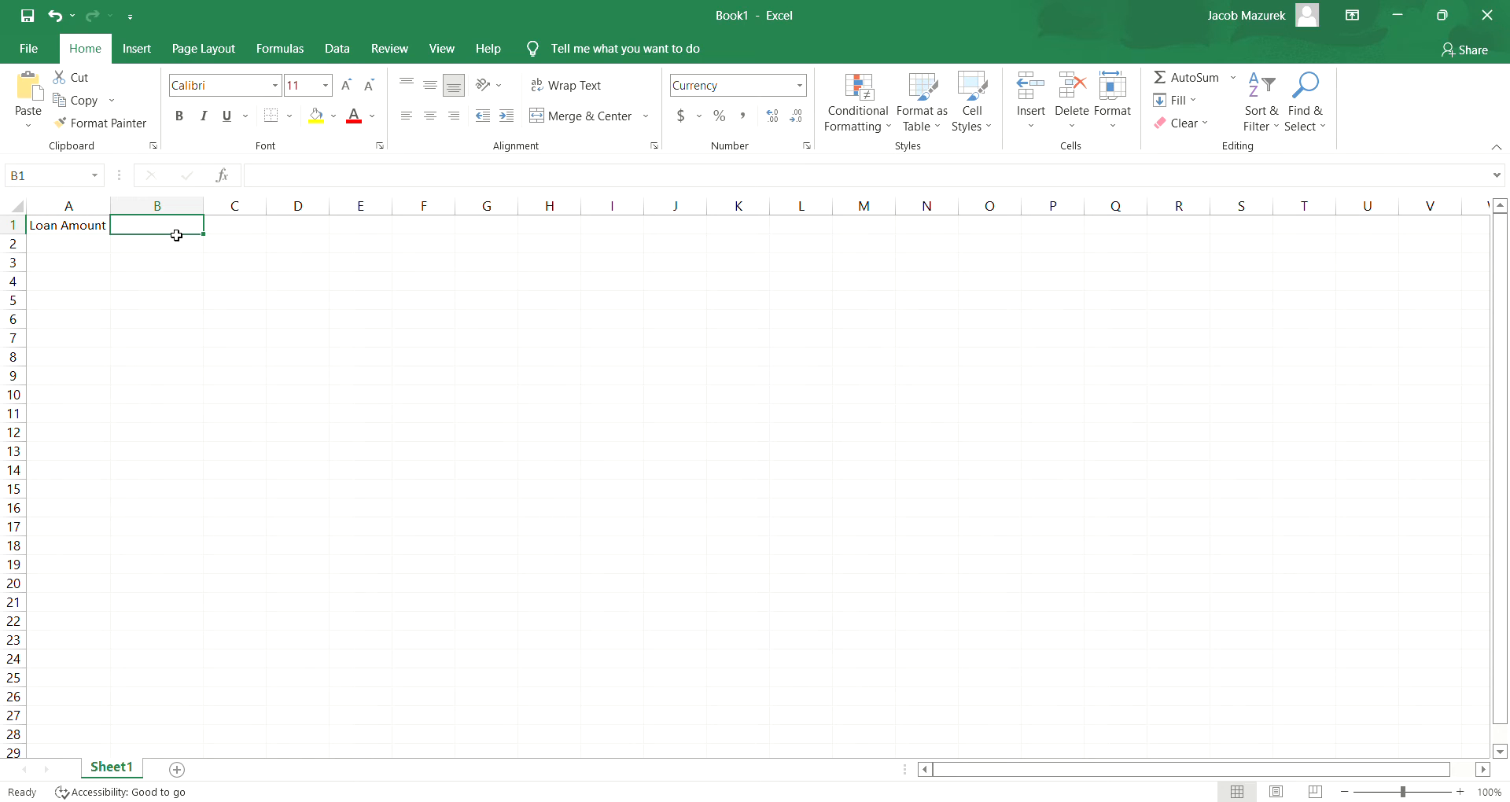
{"action": "type", "text": "$"}
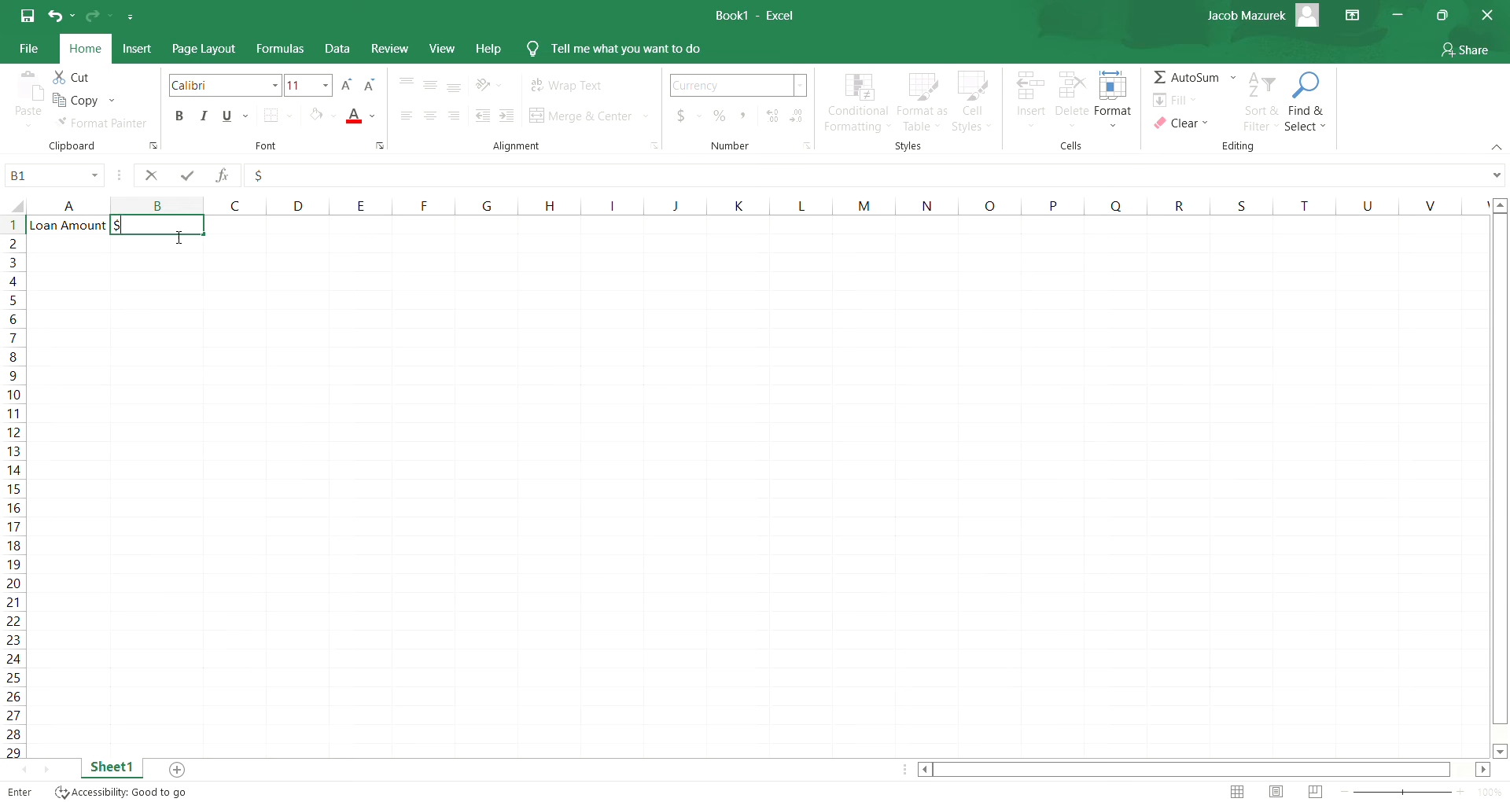
{"action": "type", "text": "300,000"}
{"action": "key", "text": "Return"}
- Enter the label "Interest Rate" in A2 and 4% in B2
{"action": "left_click", "coordinate": [88, 247]}
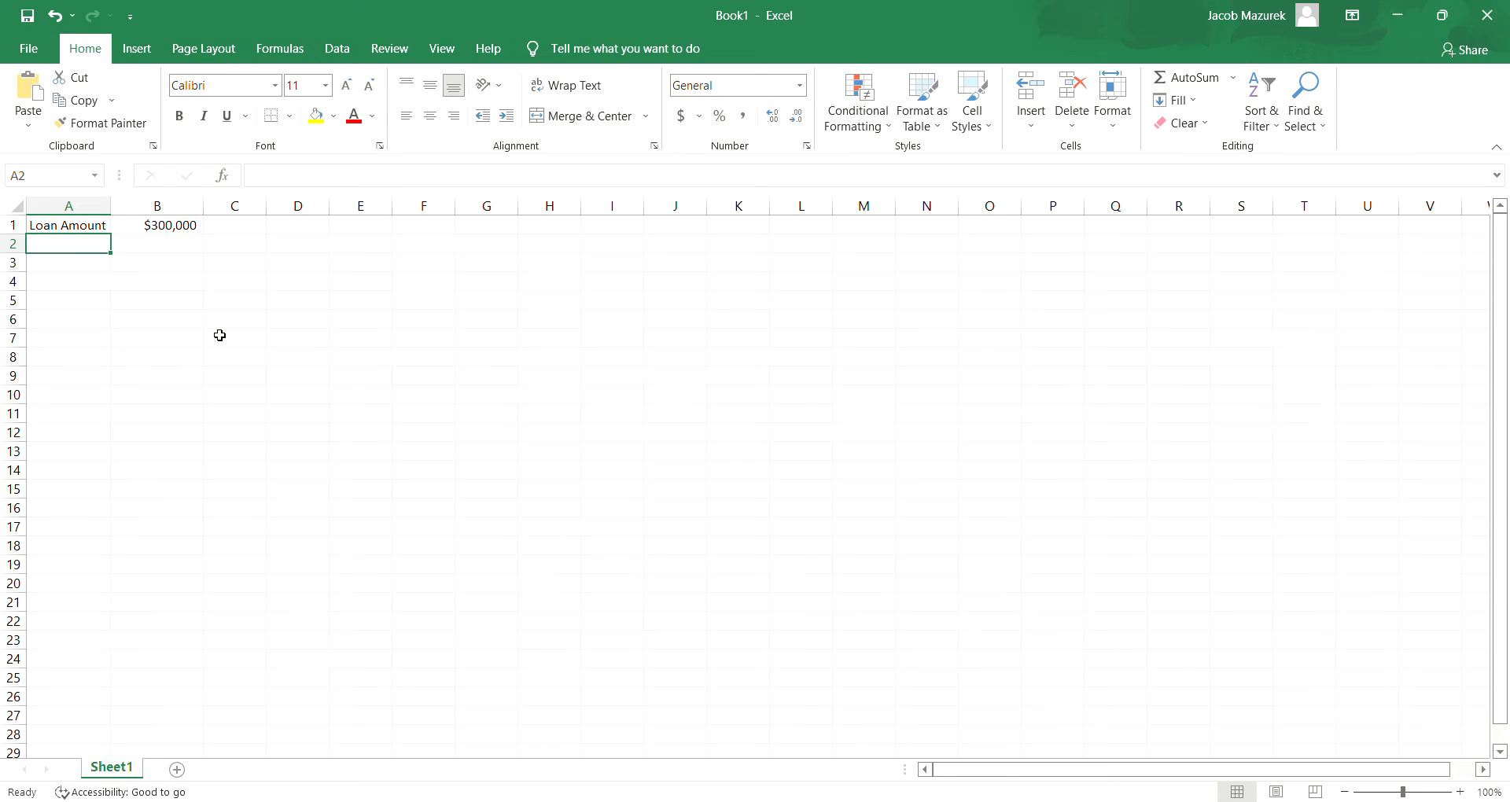
{"action": "type", "text": "Interest "}
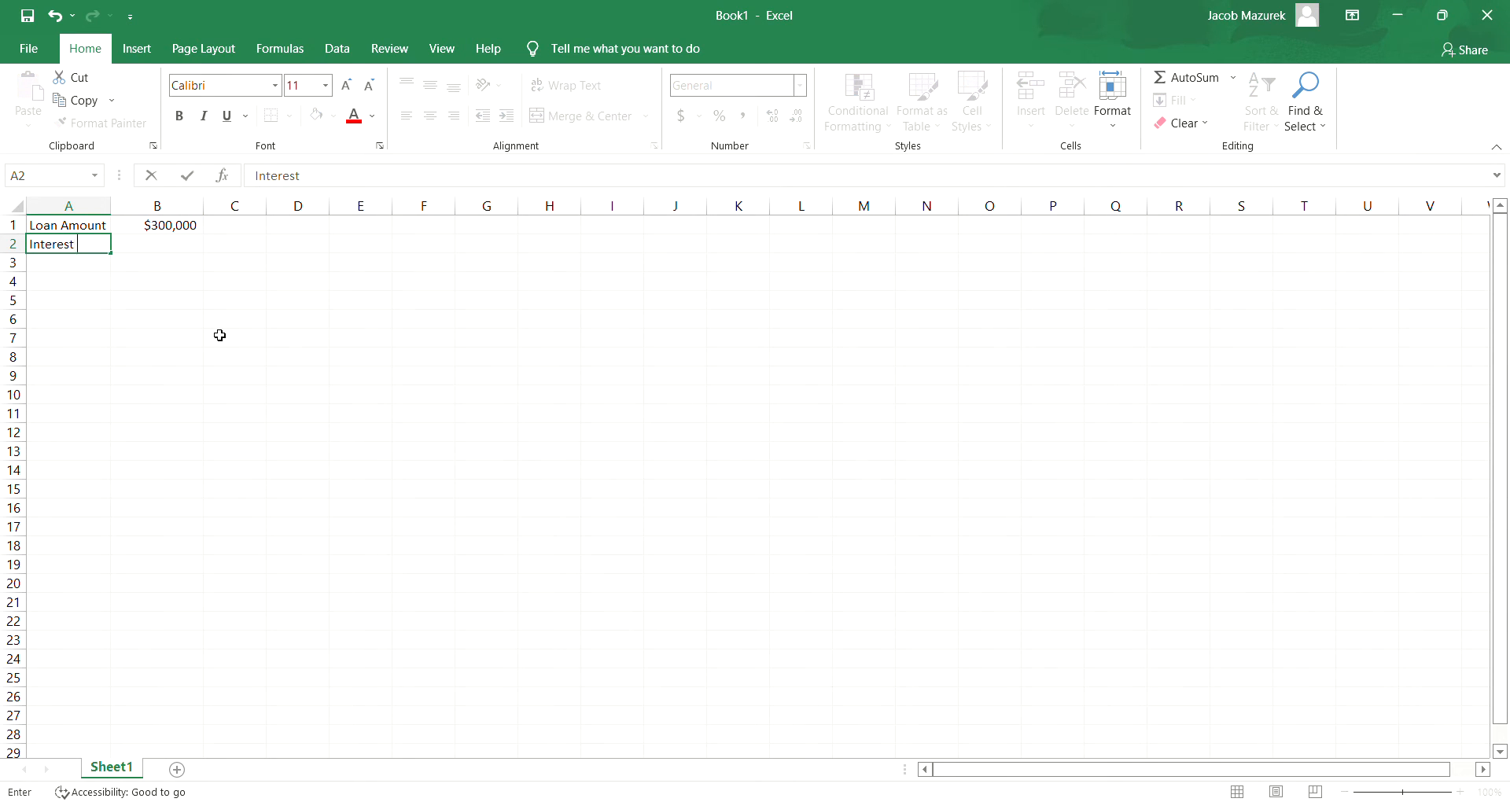
{"action": "type", "text": "Rate"}
{"action": "key", "text": "Tab"}
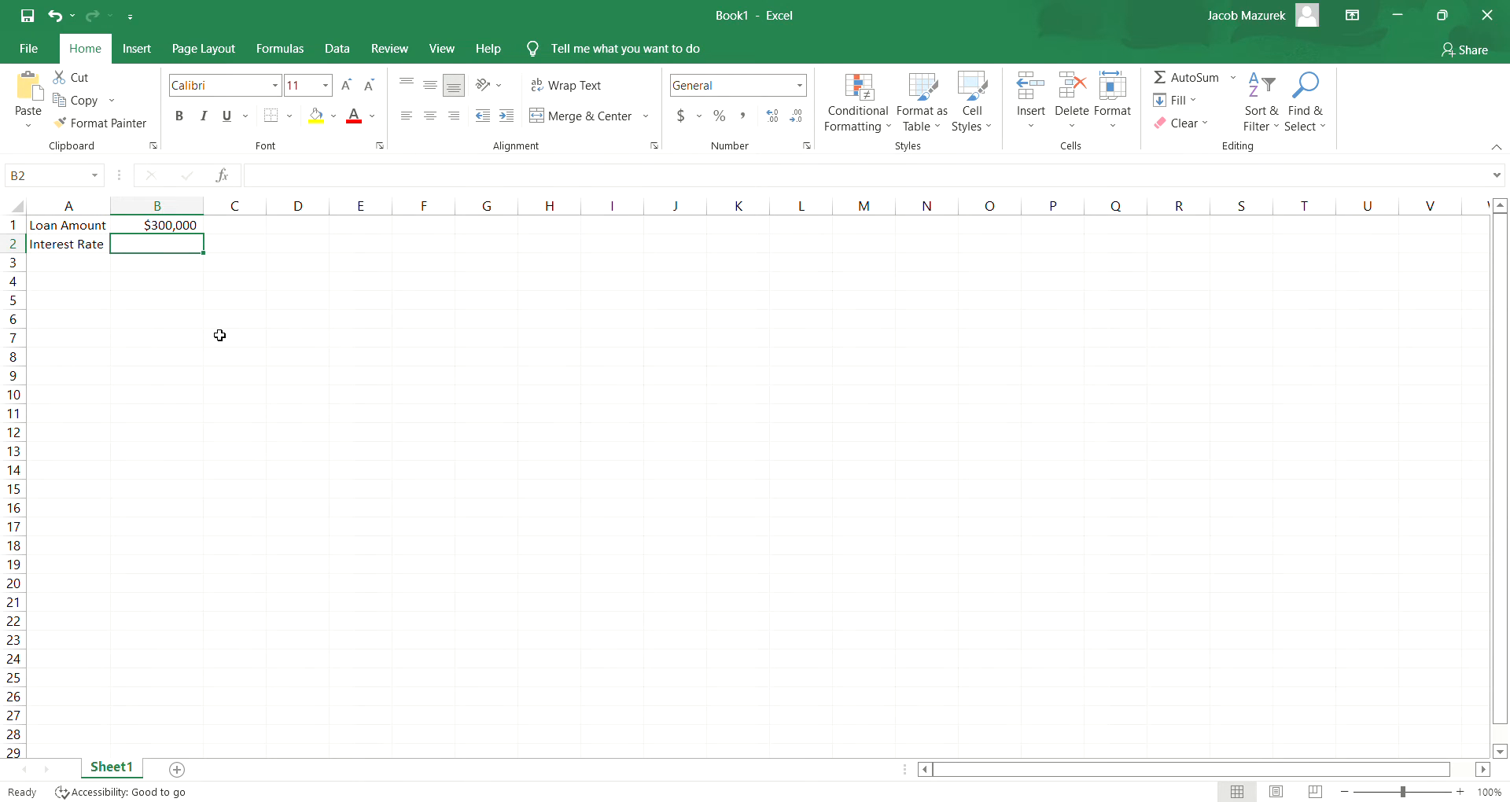
{"action": "type", "text": "4%"}
{"action": "key", "text": "Return"}
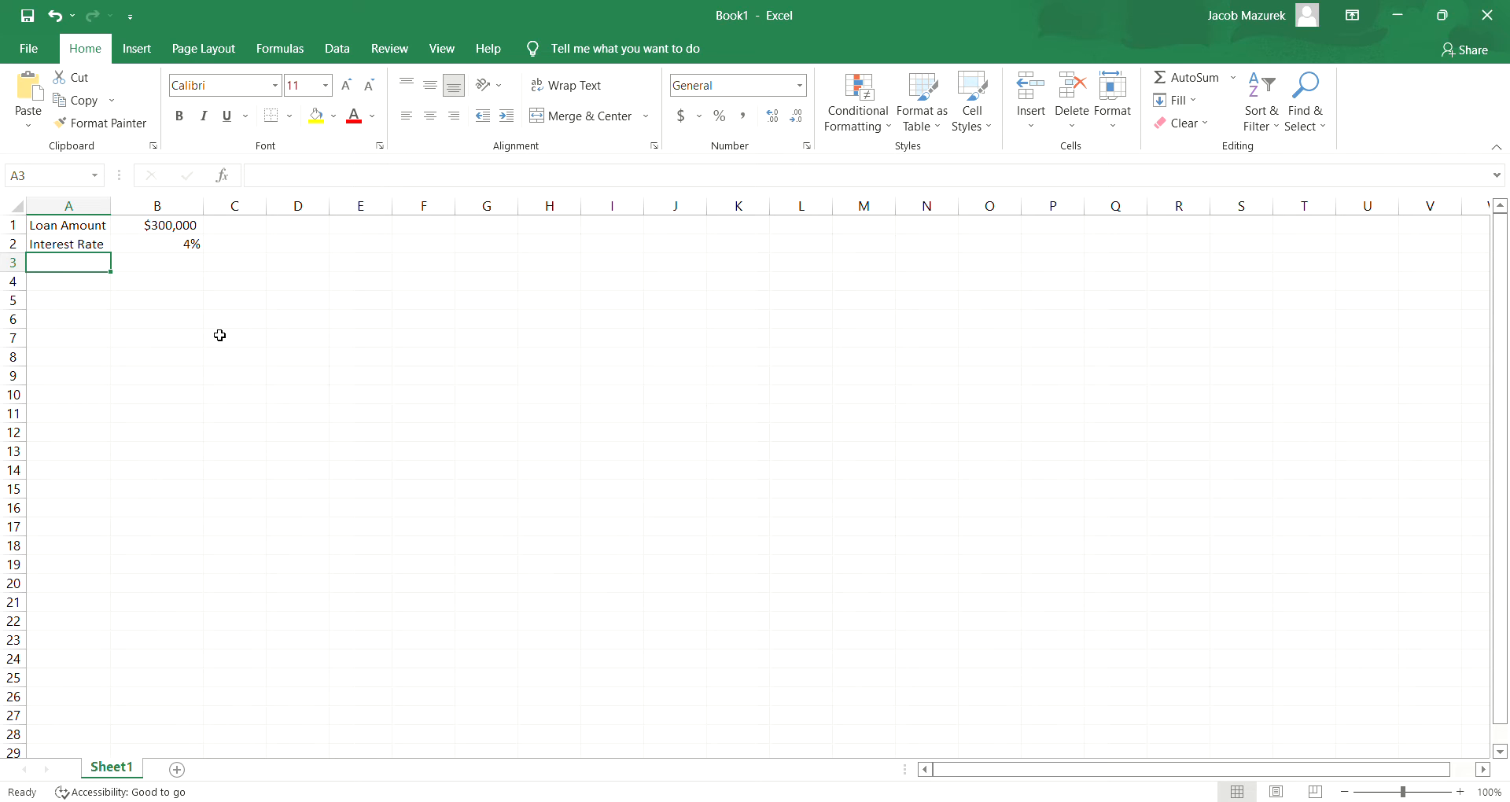
- Enter the label "Pmts/yr" in A3 and 12 in B3
{"action": "type", "text": "Pmts/yr"}
{"action": "key", "text": "Tab"}
{"action": "type", "text": "12"}
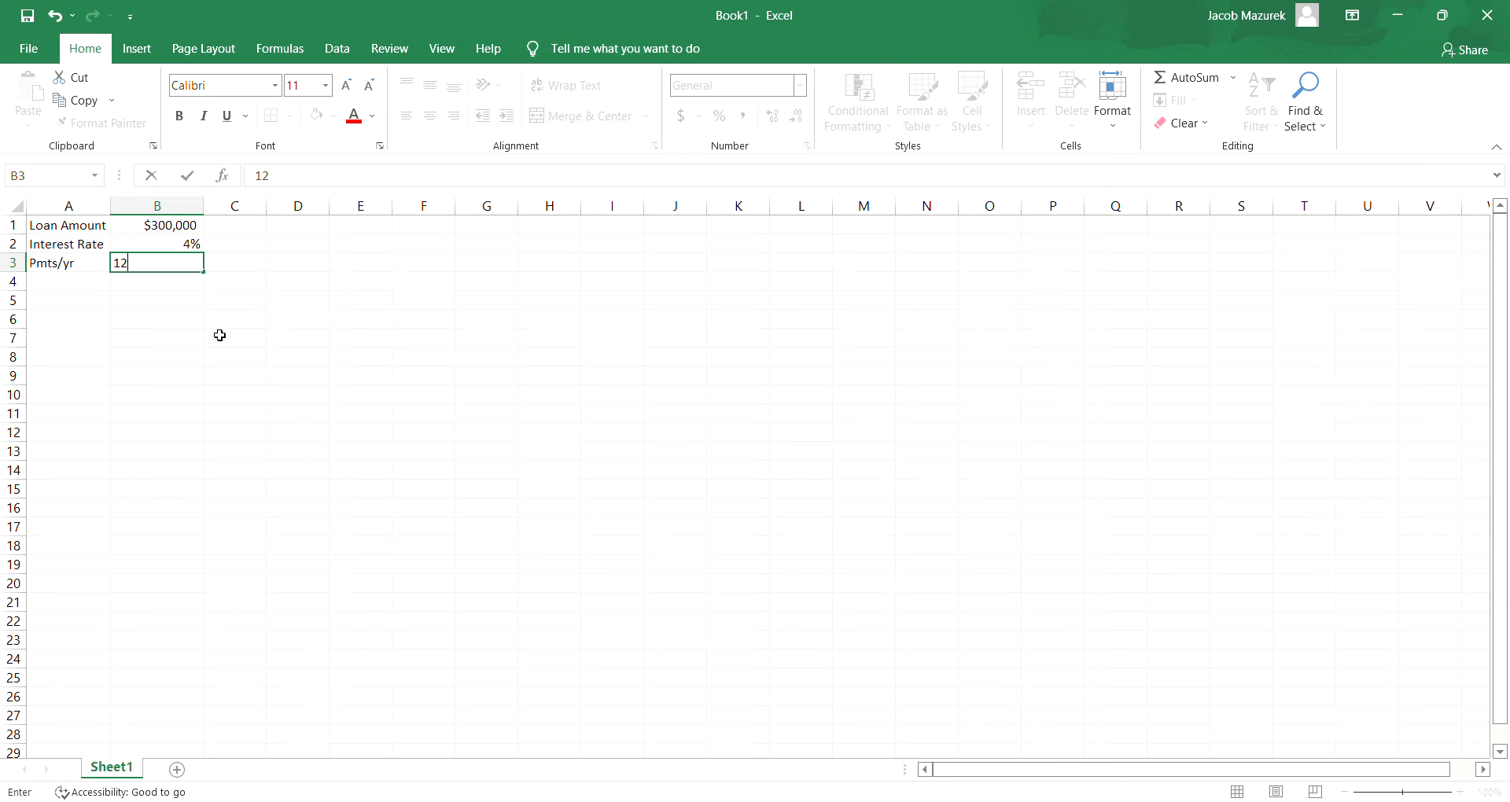
{"action": "key", "text": "Return"}
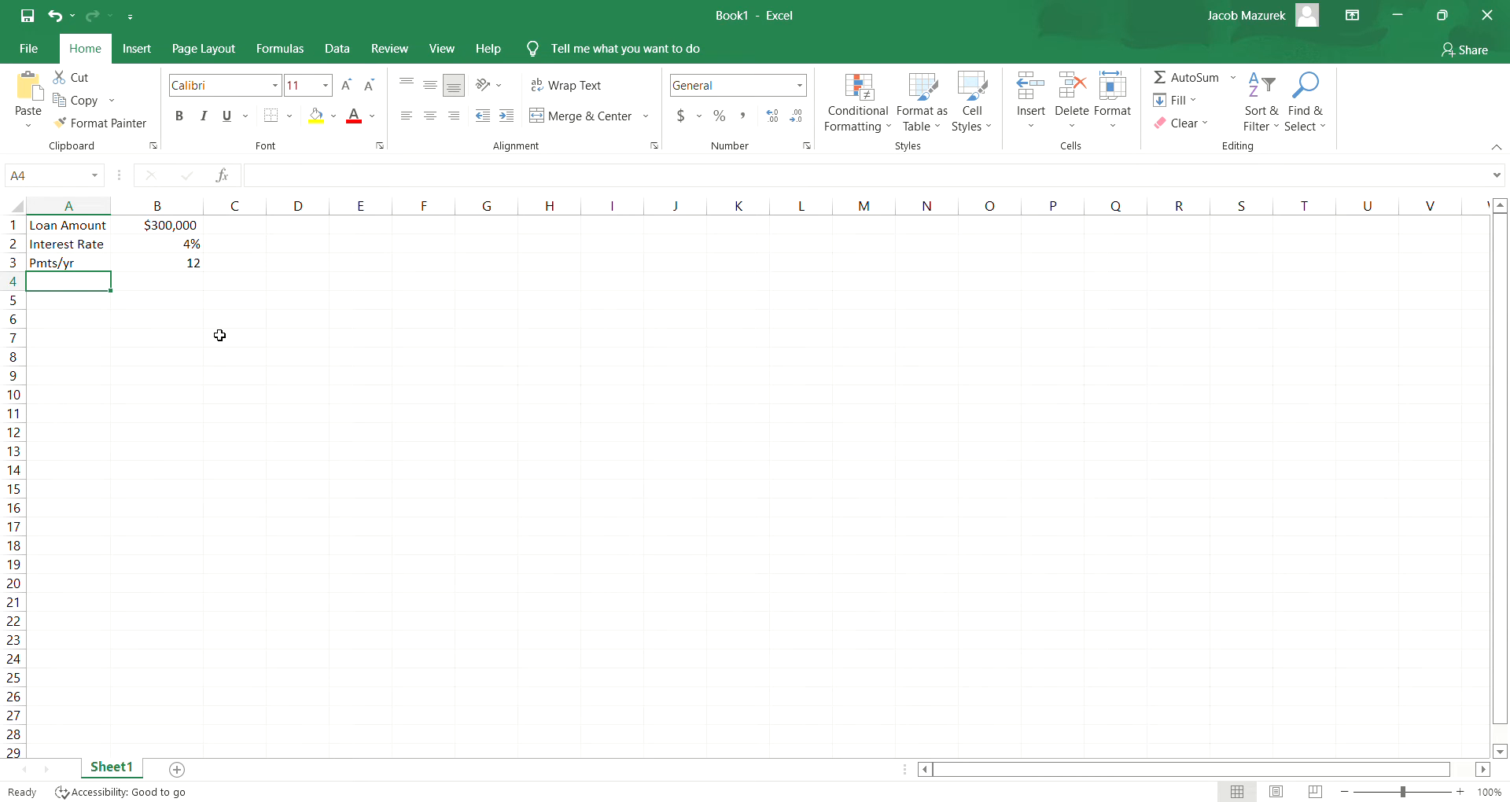
- Enter the label "# yrs" in A4 and 30 in B4
{"action": "type", "text": "# y"}
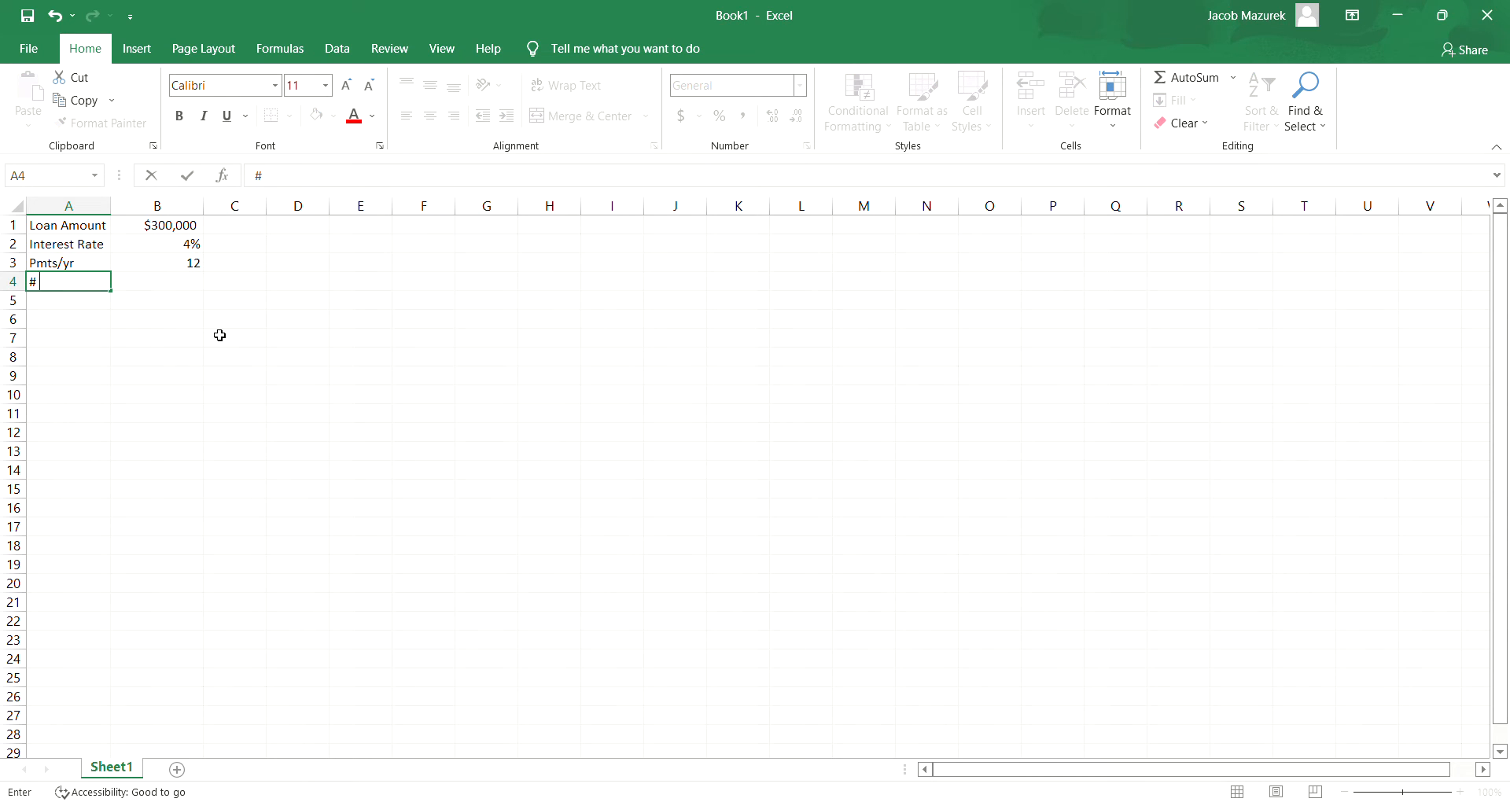
{"action": "type", "text": "rs"}
{"action": "key", "text": "Tab"}
{"action": "type", "text": "30"}
{"action": "key", "text": "Return"}
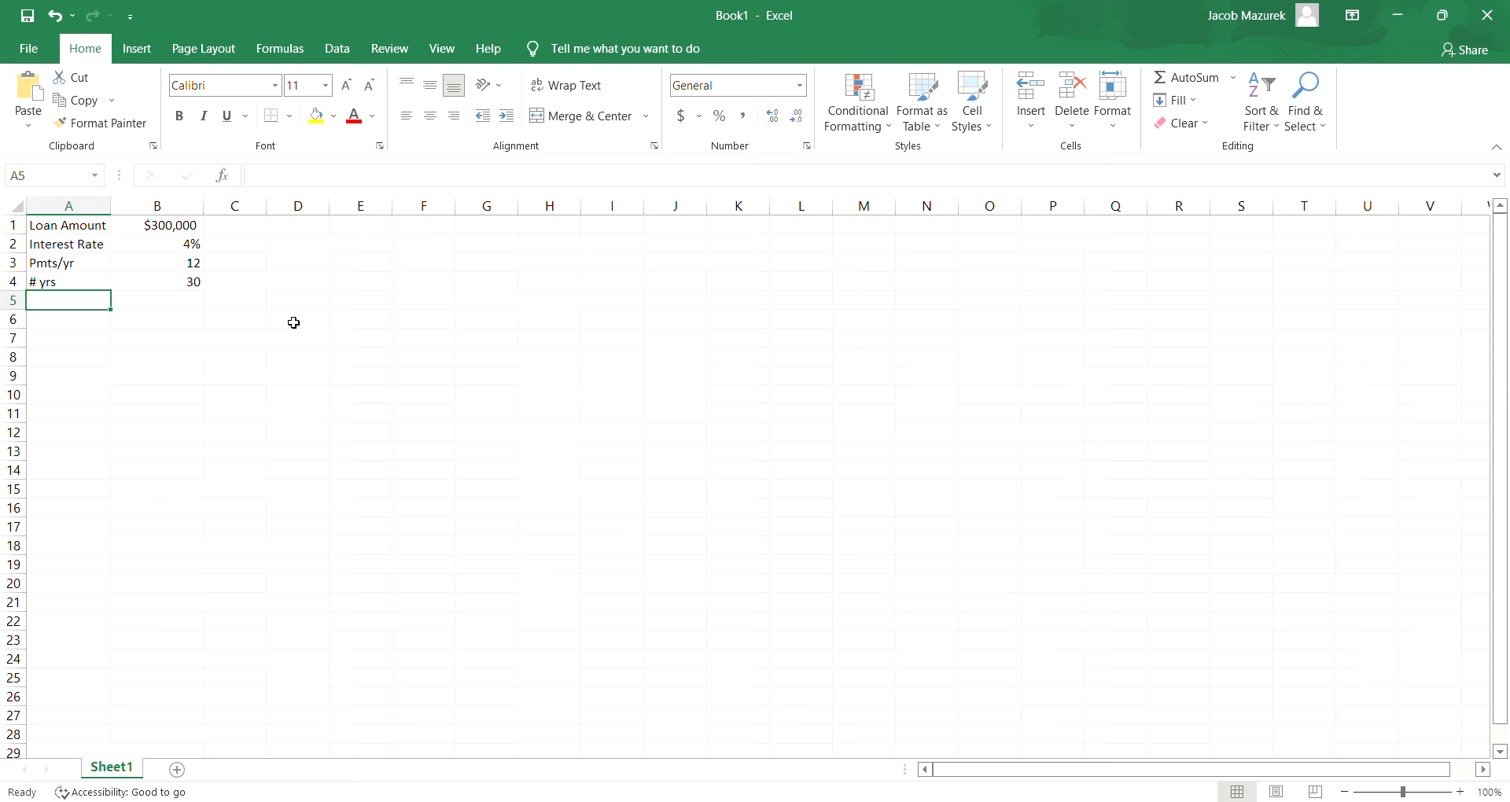
- Enter the label "Payment" in A6, leaving row 5 empty
{"action": "left_click", "coordinate": [67, 320]}
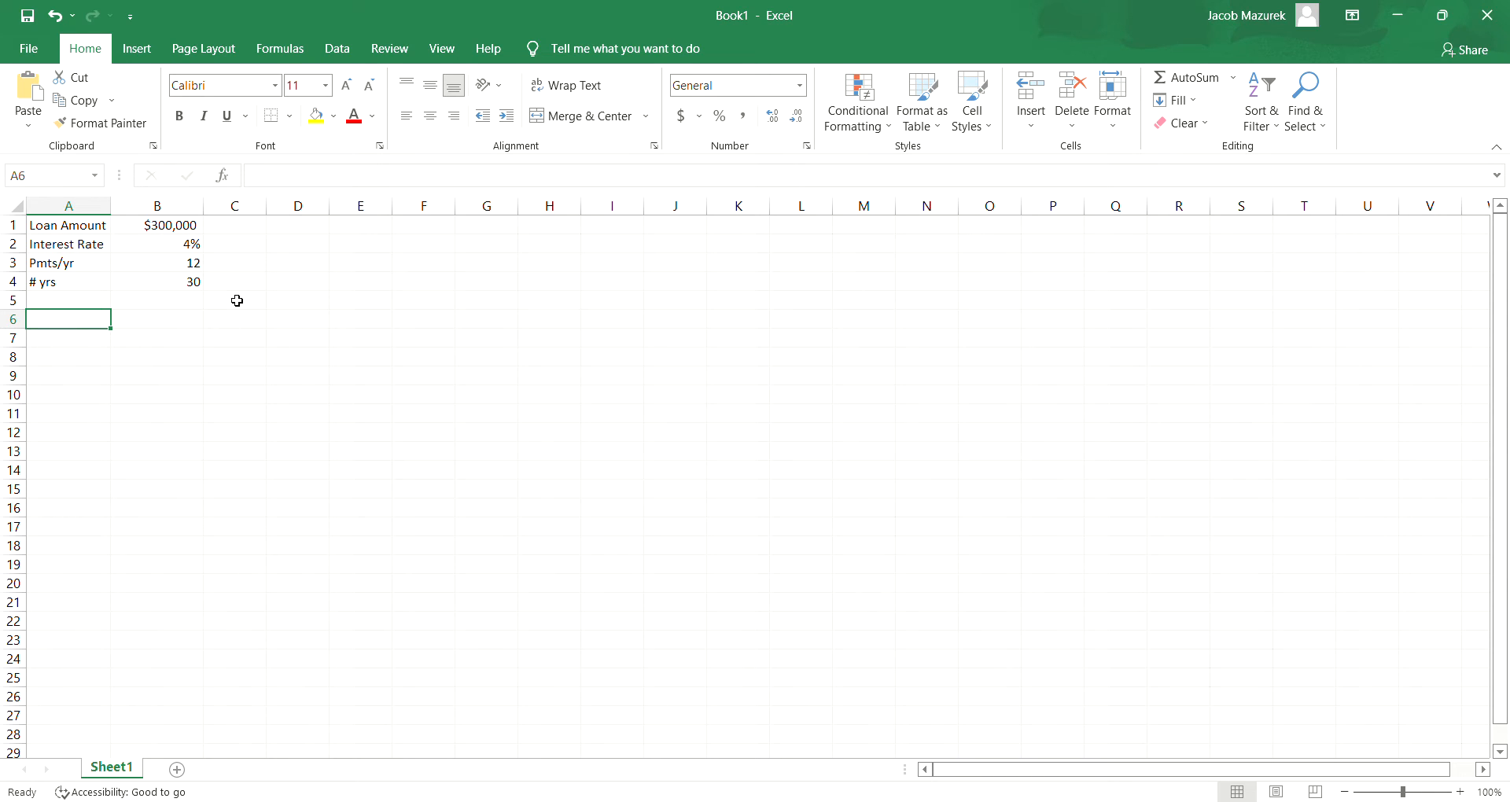
{"action": "type", "text": "Payment"}
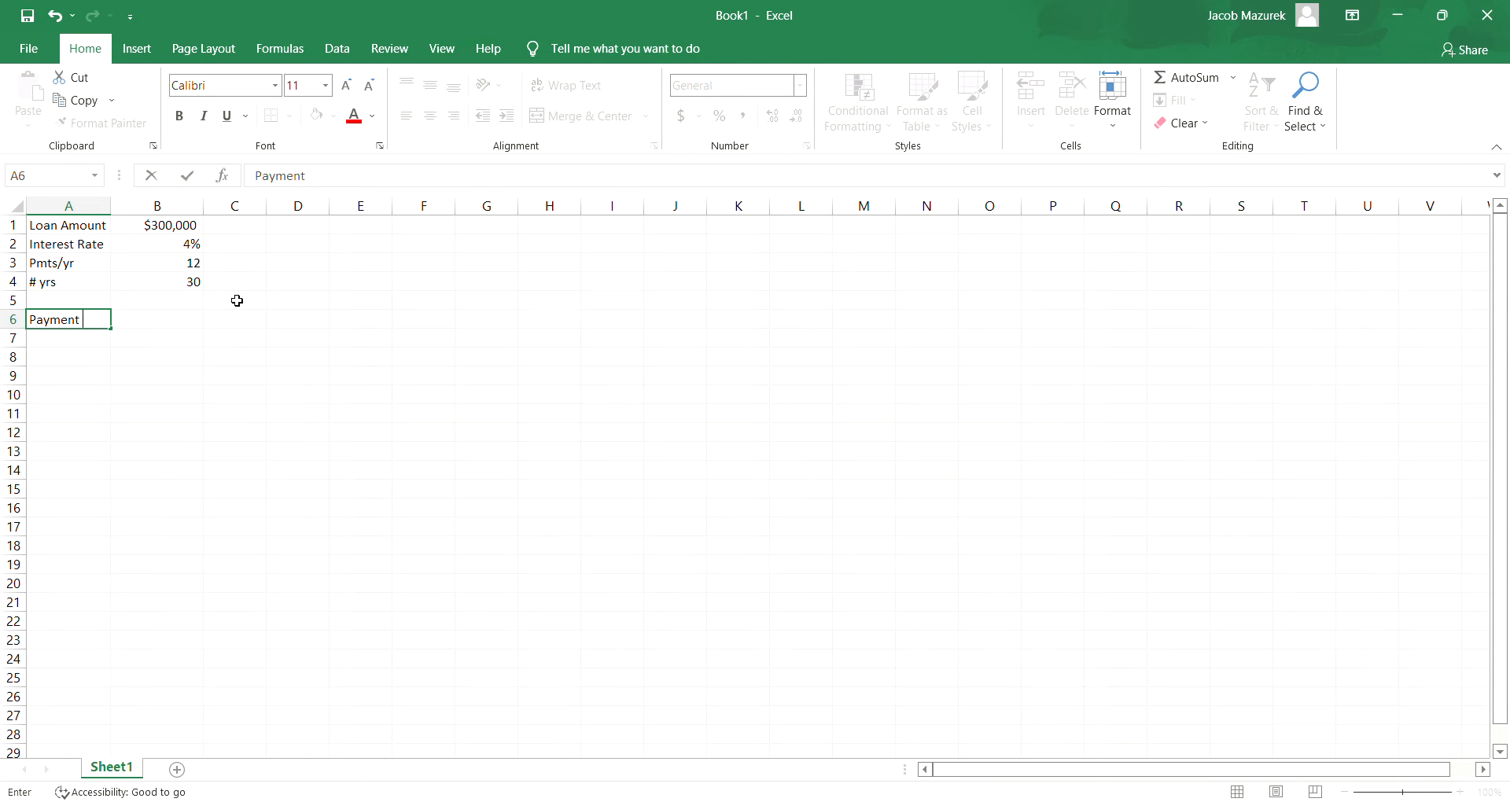
{"action": "key", "text": "Tab"}
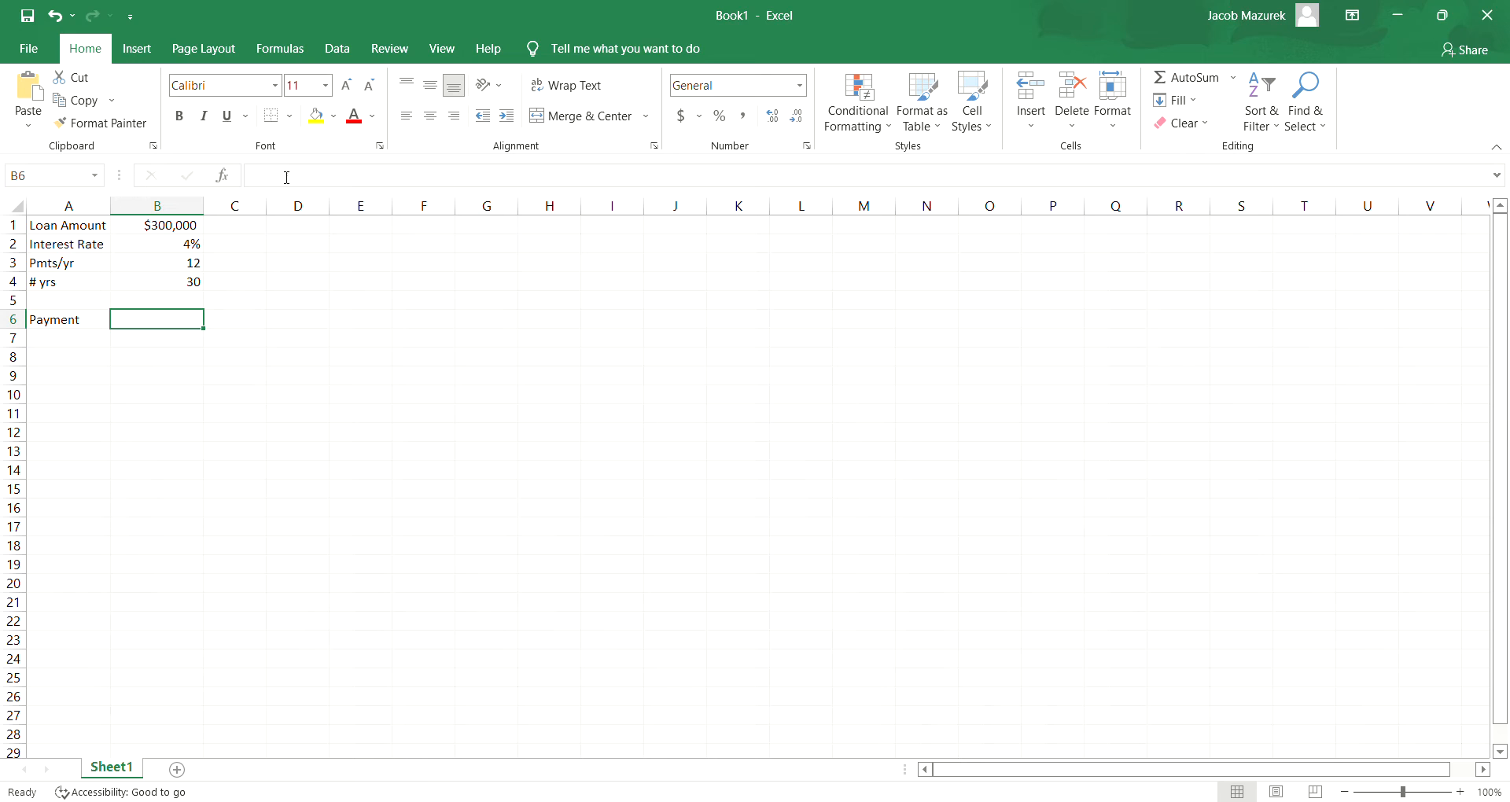
{"action": "left_click", "coordinate": [287, 177]}
{"action": "type", "text": "=pm"}
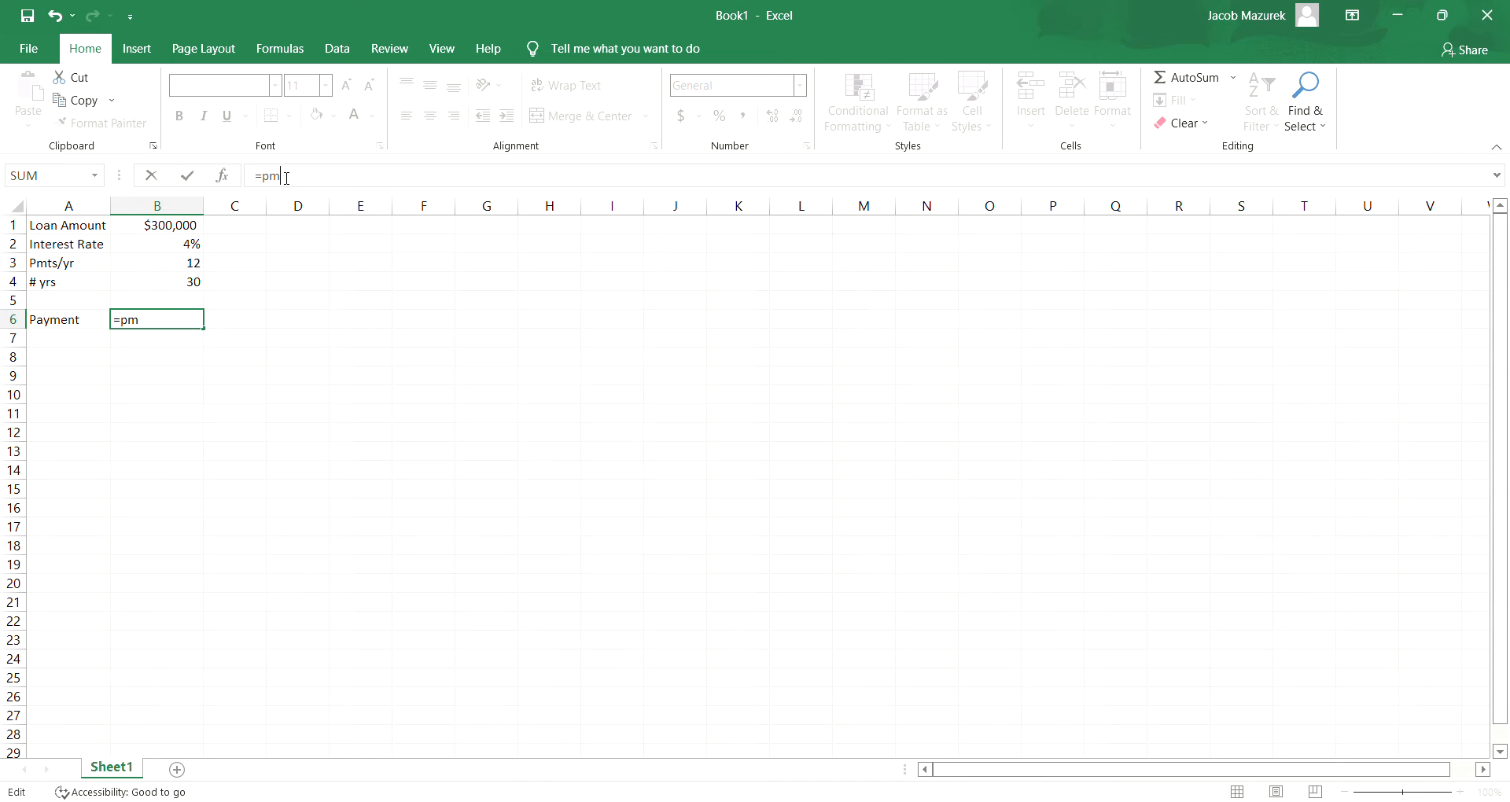
{"action": "type", "text": "t("}
{"action": "key", "text": "BackSpace"}
{"action": "key", "text": "BackSpace"}
{"action": "key", "text": "BackSpace"}
{"action": "key", "text": "BackSpace"}
{"action": "key", "text": "BackSpace"}
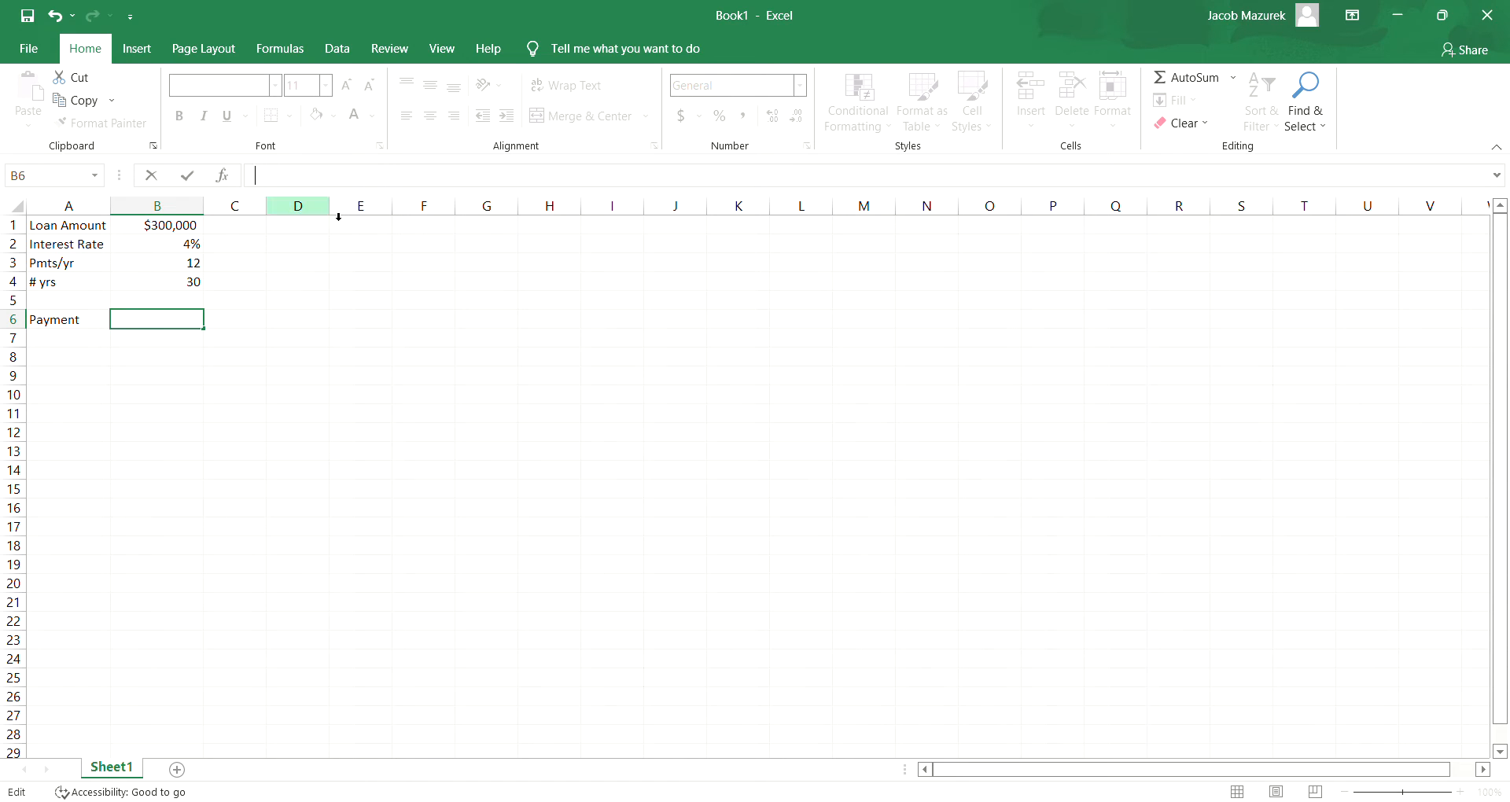
- Enter the label "Rate/Month" in A5, between the years and payment rows
{"action": "left_click", "coordinate": [75, 303]}
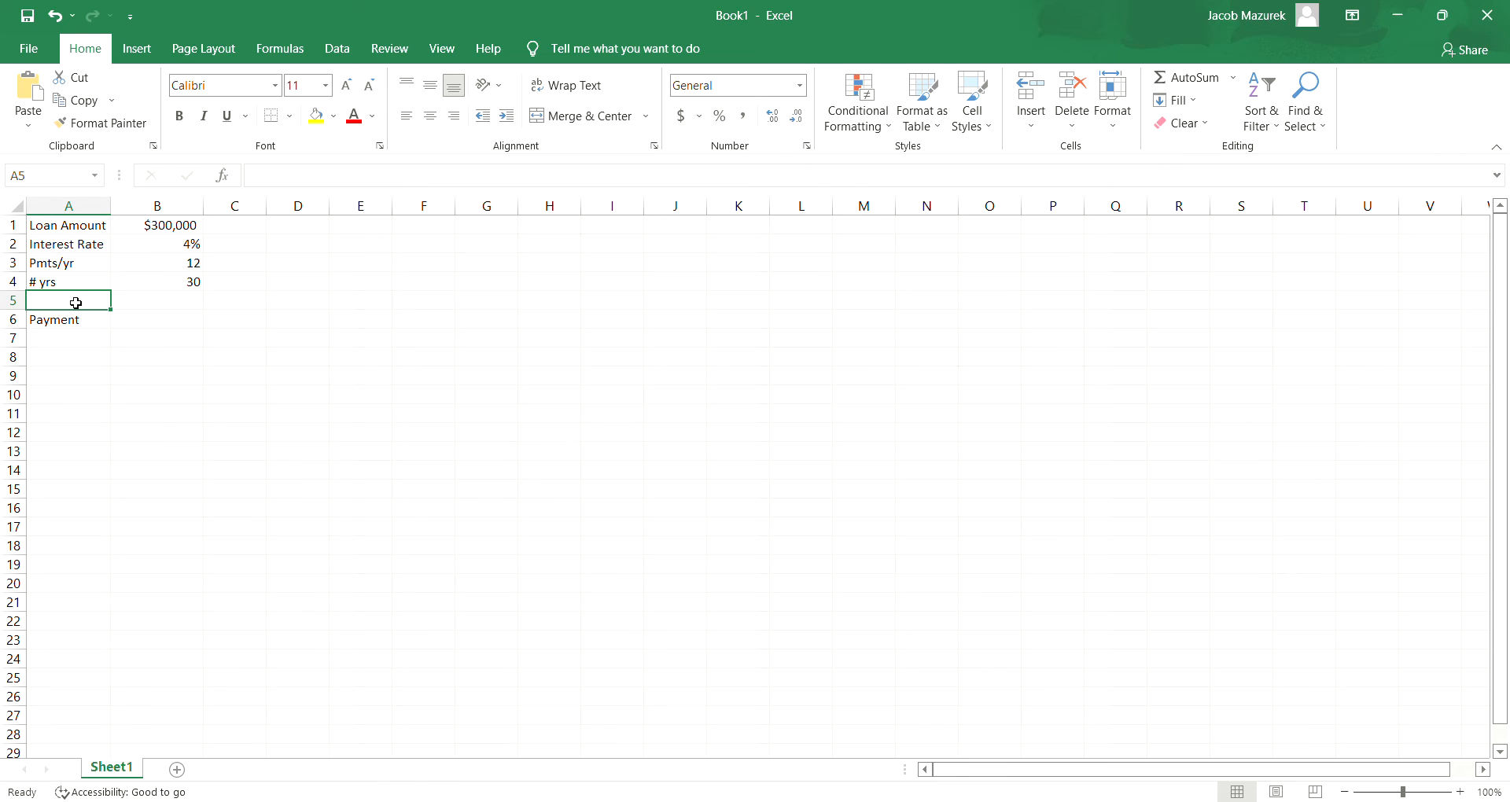
{"action": "type", "text": "Rate"}
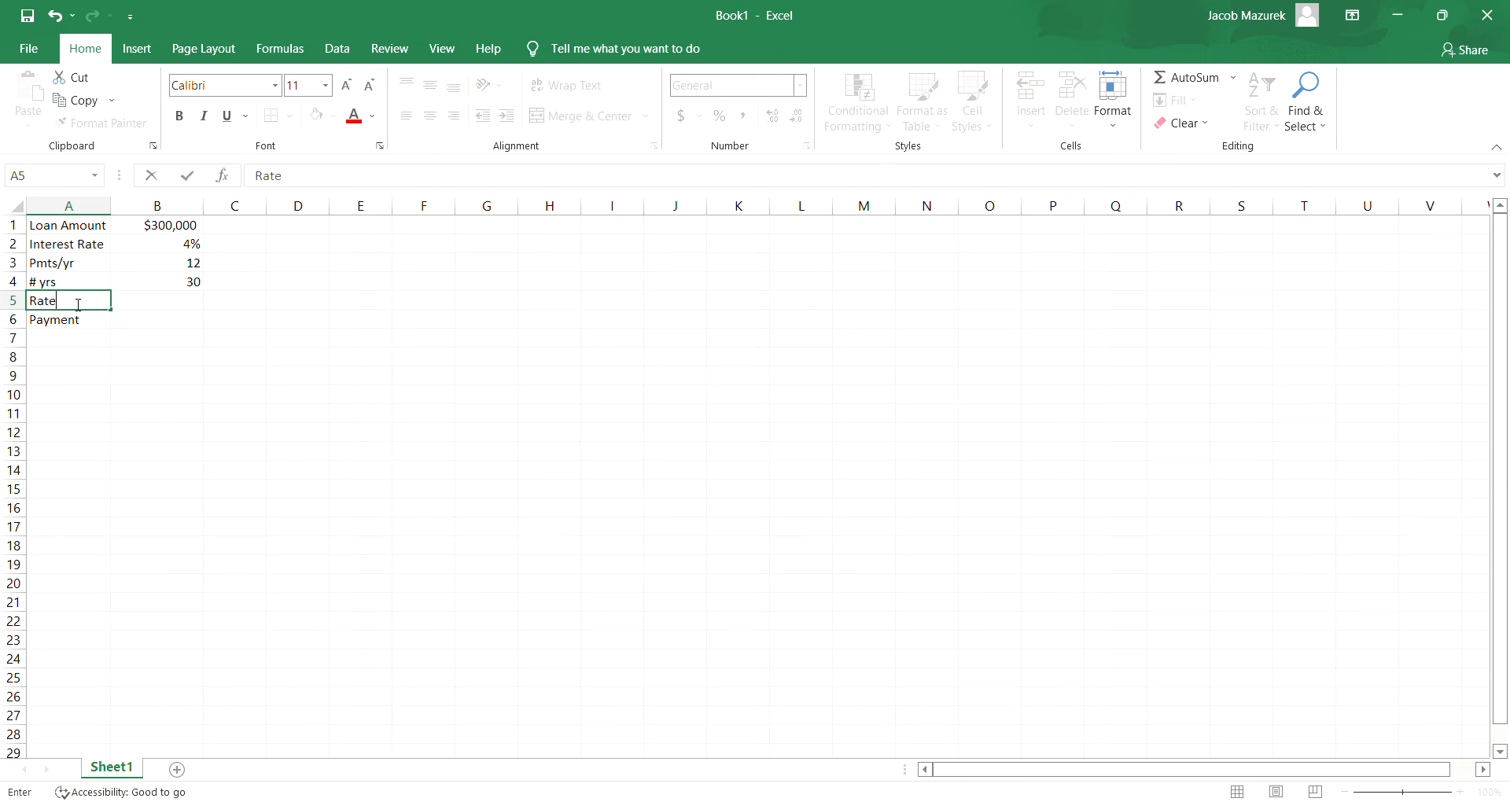
{"action": "type", "text": "/Month"}
- Calculate the monthly rate in B5 by dividing the interest rate by the payments per year (=B2/B3)
{"action": "left_click", "coordinate": [168, 304]}
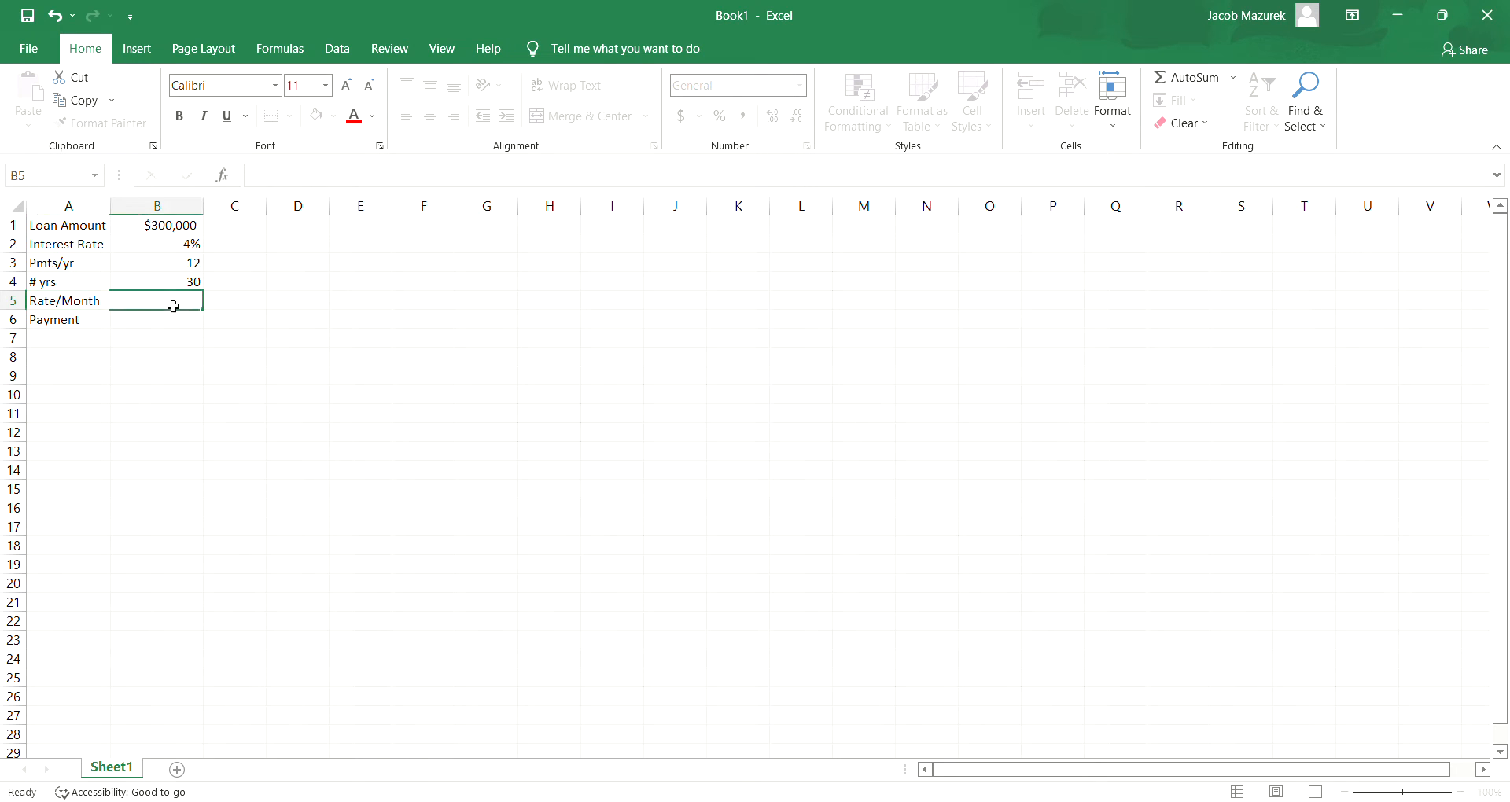
{"action": "left_click", "coordinate": [191, 244]}
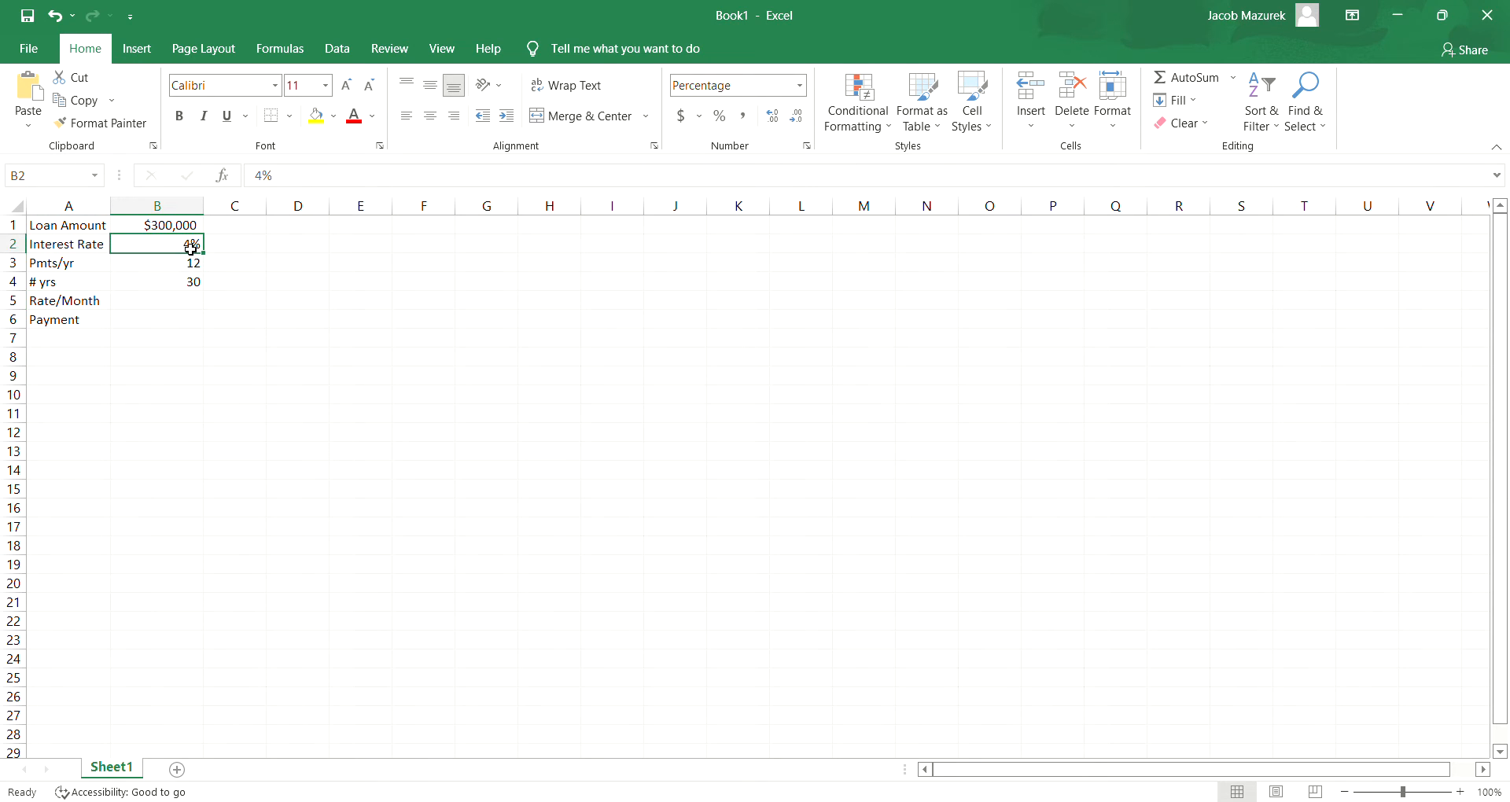
{"action": "left_click", "coordinate": [165, 318]}
{"action": "left_click", "coordinate": [164, 303]}
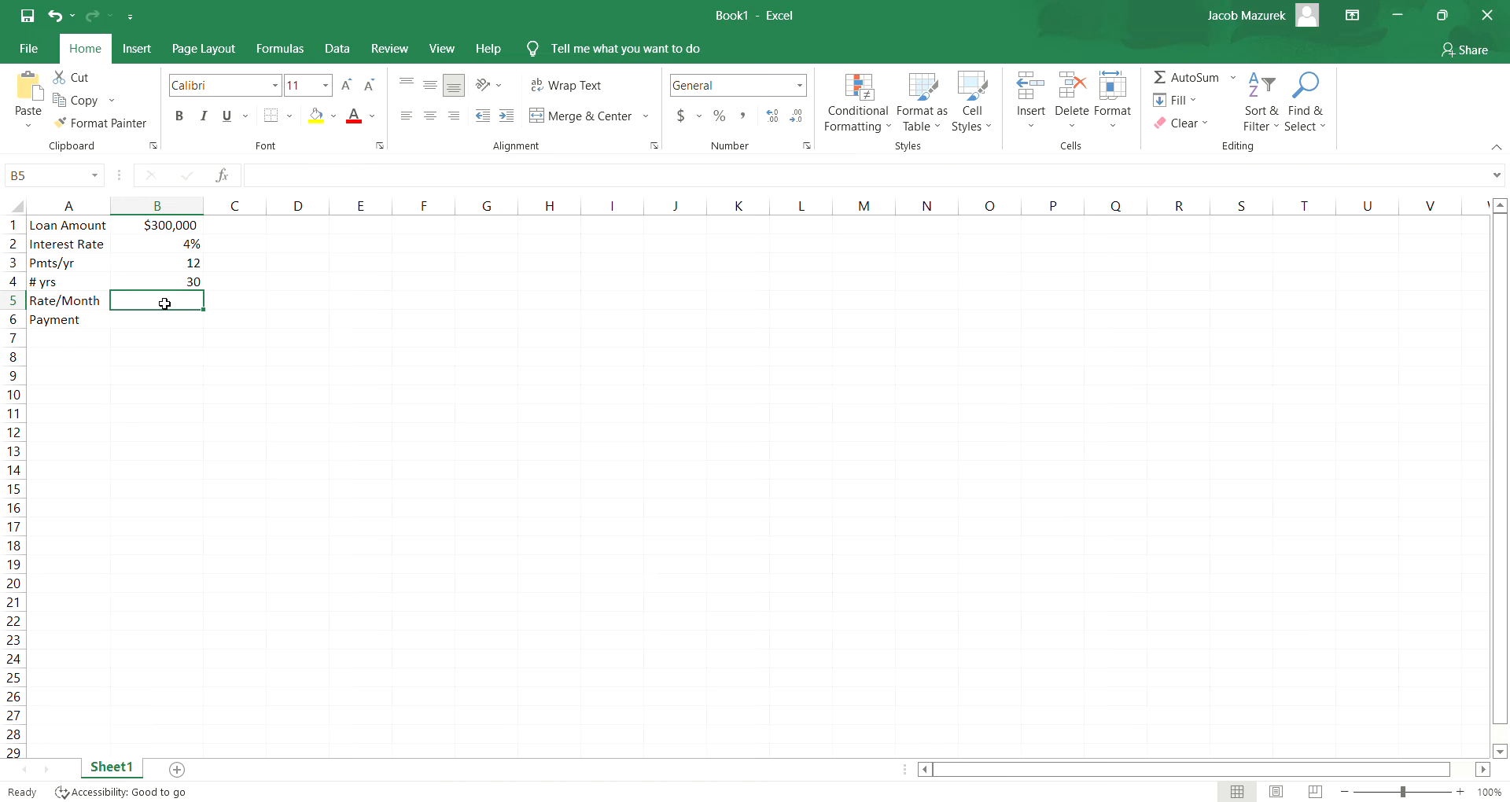
{"action": "type", "text": "="}
{"action": "left_click", "coordinate": [176, 250]}
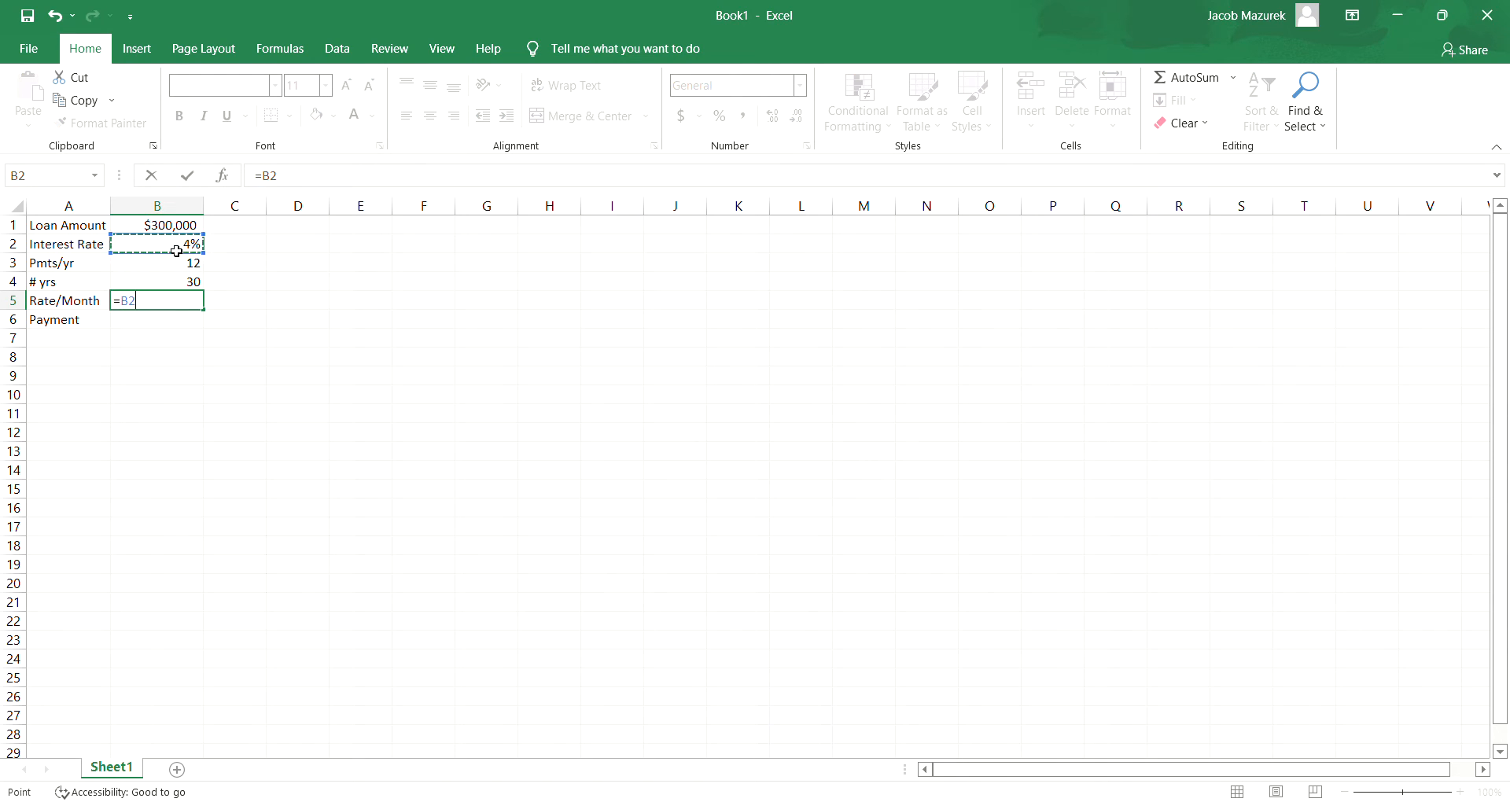
{"action": "type", "text": "/"}
{"action": "left_click", "coordinate": [177, 269]}
{"action": "key", "text": "Return"}
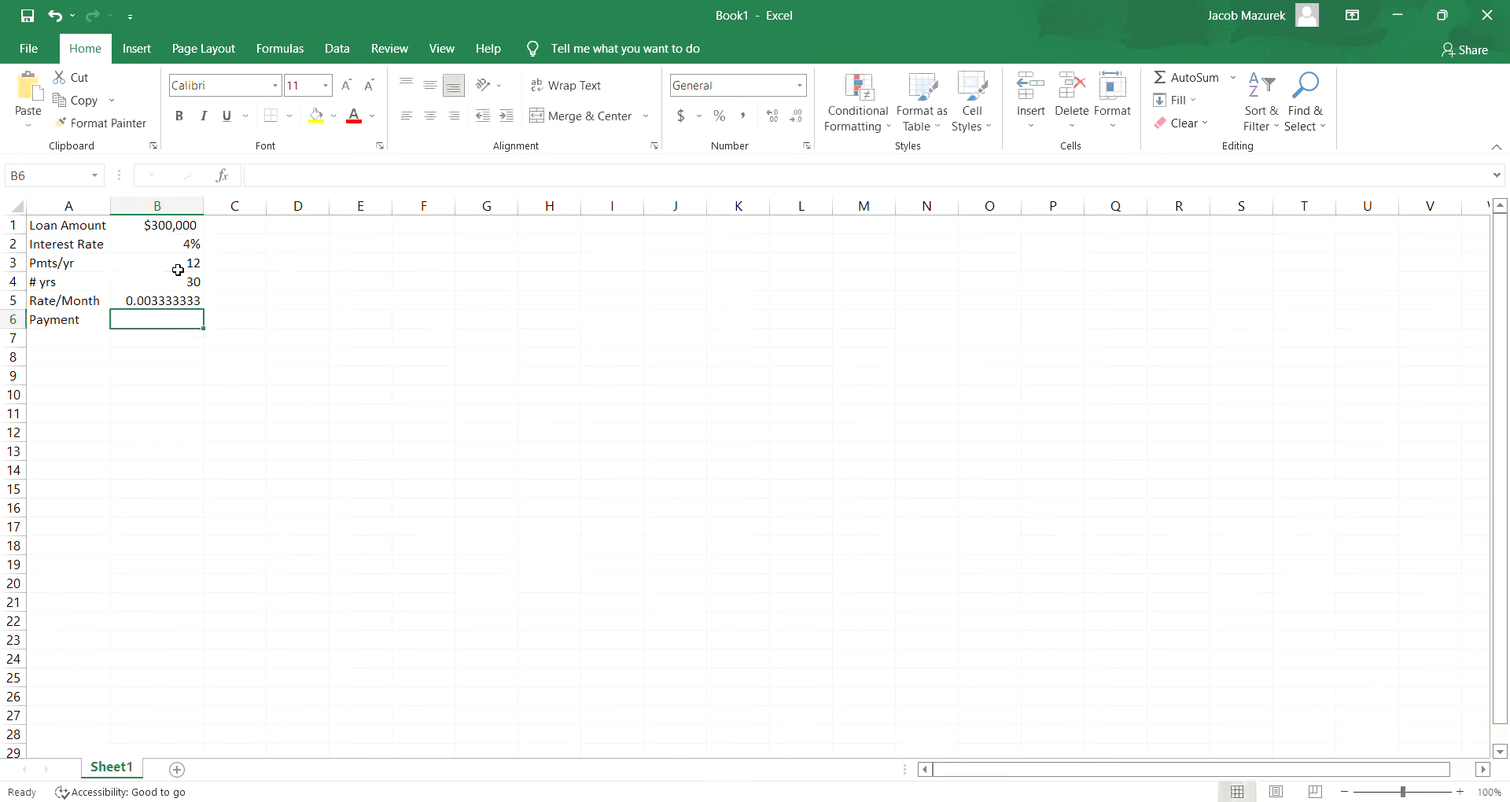
- Format the monthly rate in B5 as a percentage with two decimal places
{"action": "left_click", "coordinate": [182, 304]}
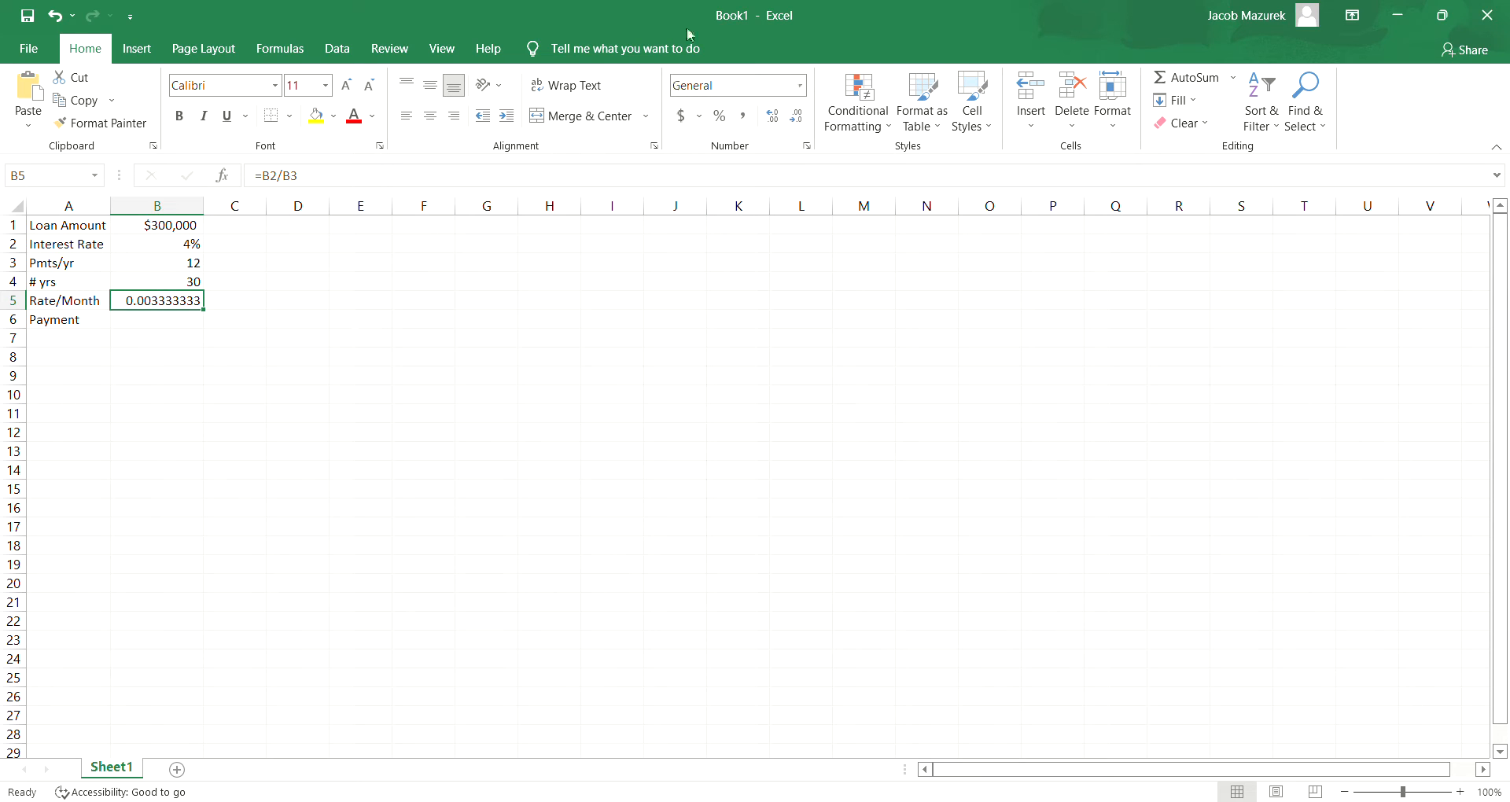
{"action": "left_click", "coordinate": [720, 117]}
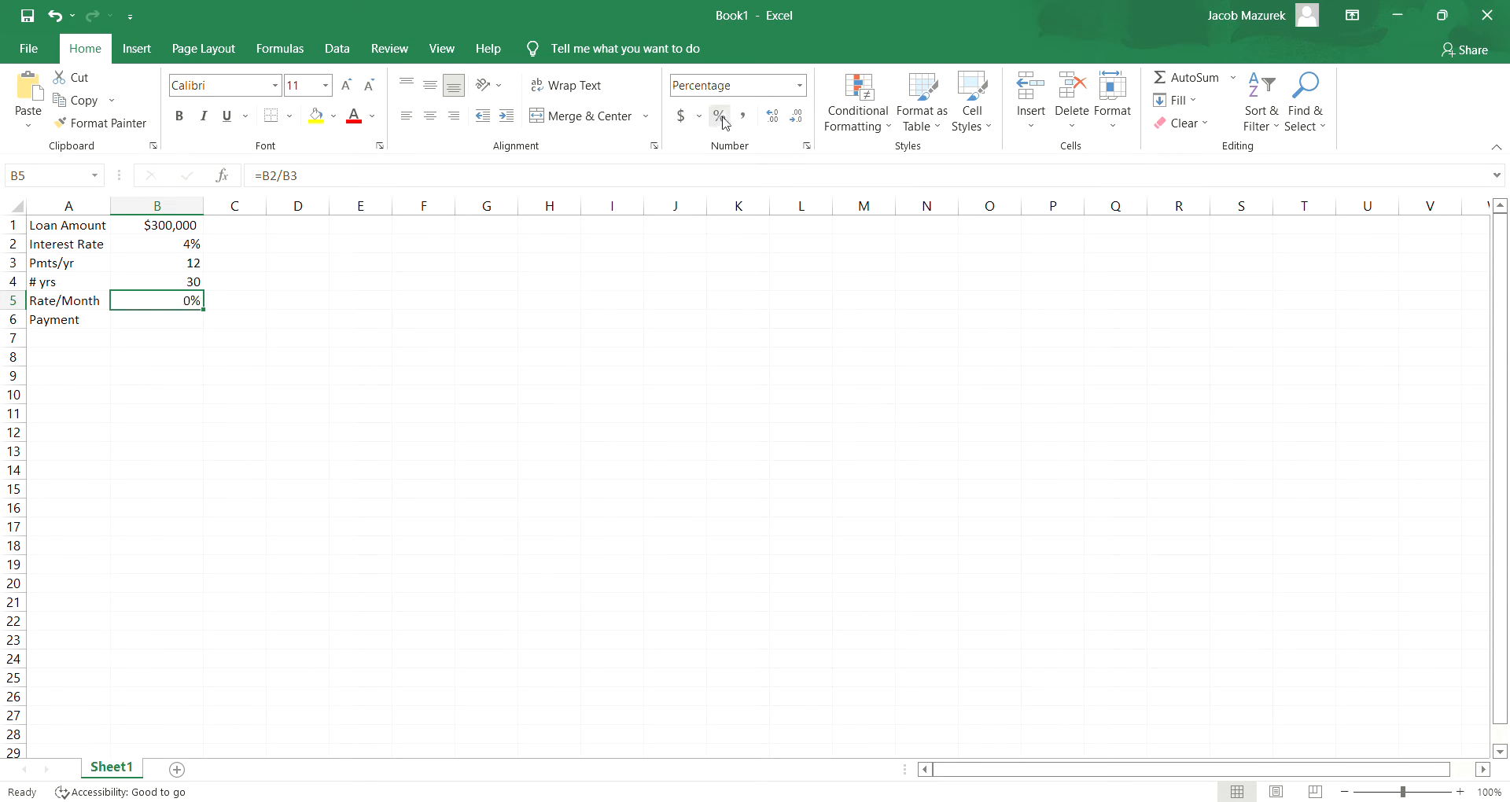
{"action": "left_click", "coordinate": [773, 119]}
{"action": "left_click", "coordinate": [773, 119]}
- Calculate the loan payment in B6 with =PMT(B5,360,B1)
{"action": "left_click", "coordinate": [182, 323]}
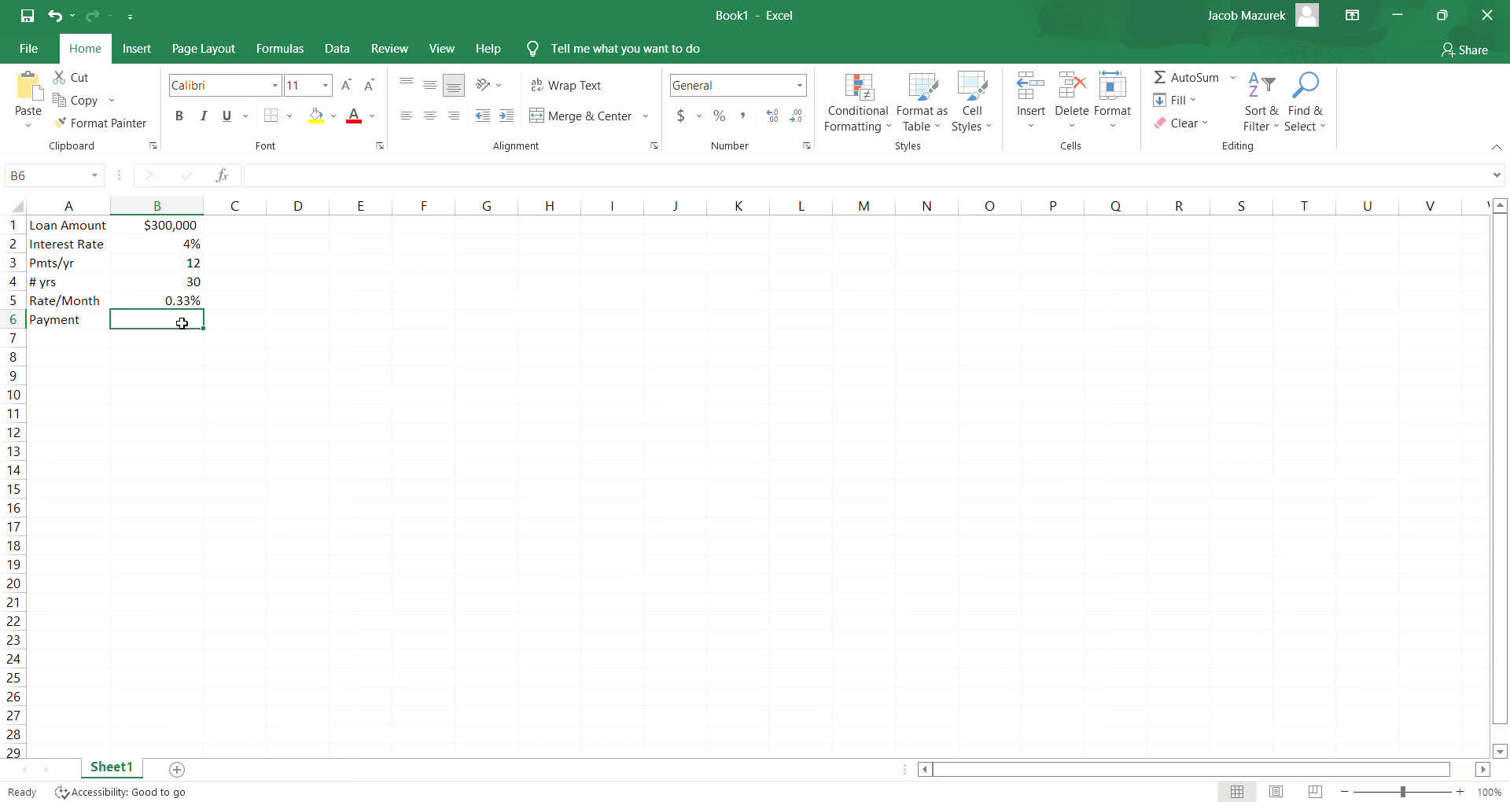
{"action": "type", "text": "=pmt("}
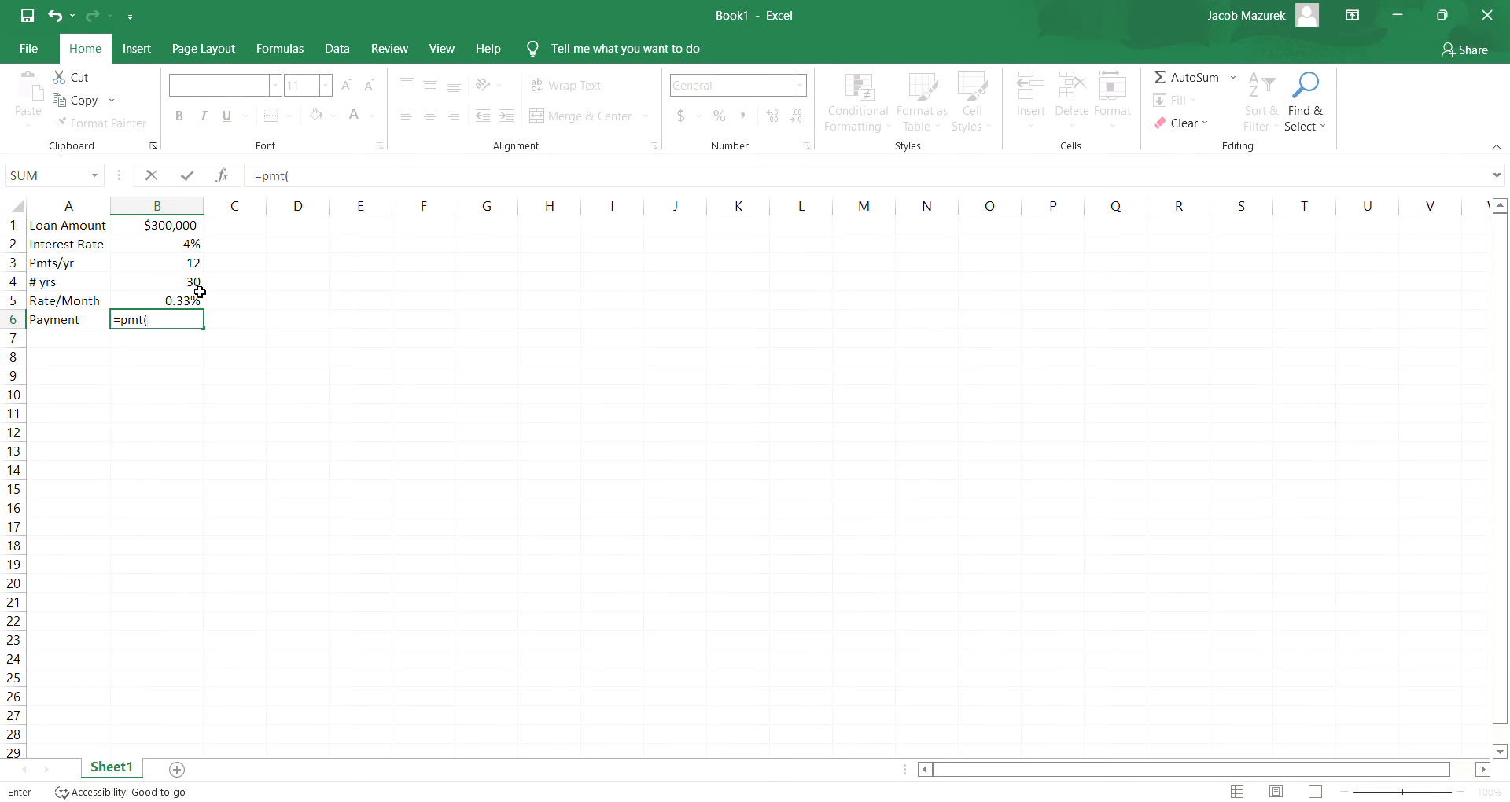
{"action": "left_click", "coordinate": [182, 303]}
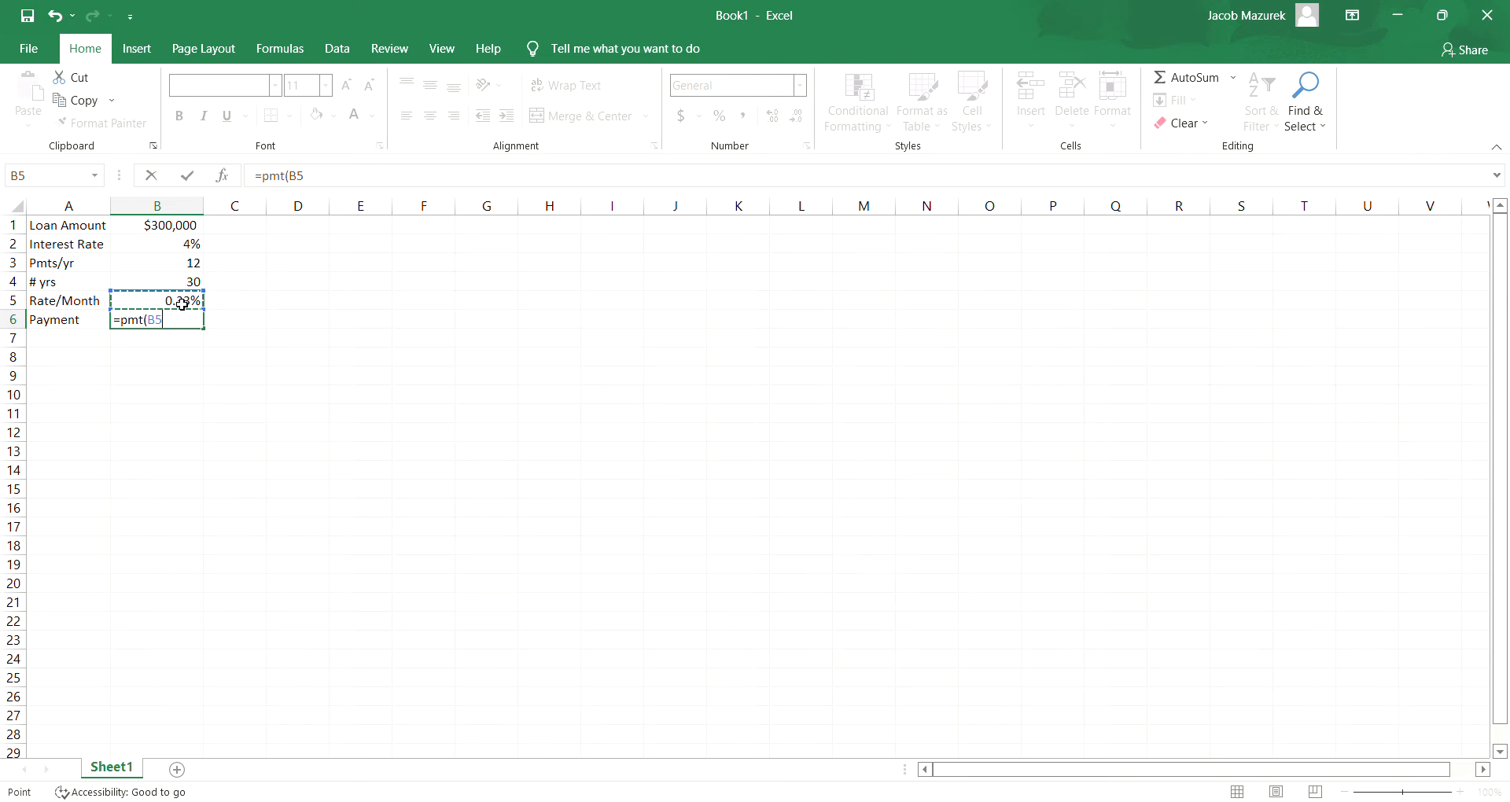
{"action": "type", "text": ",3"}
{"action": "type", "text": "60,"}
{"action": "left_click", "coordinate": [175, 229]}
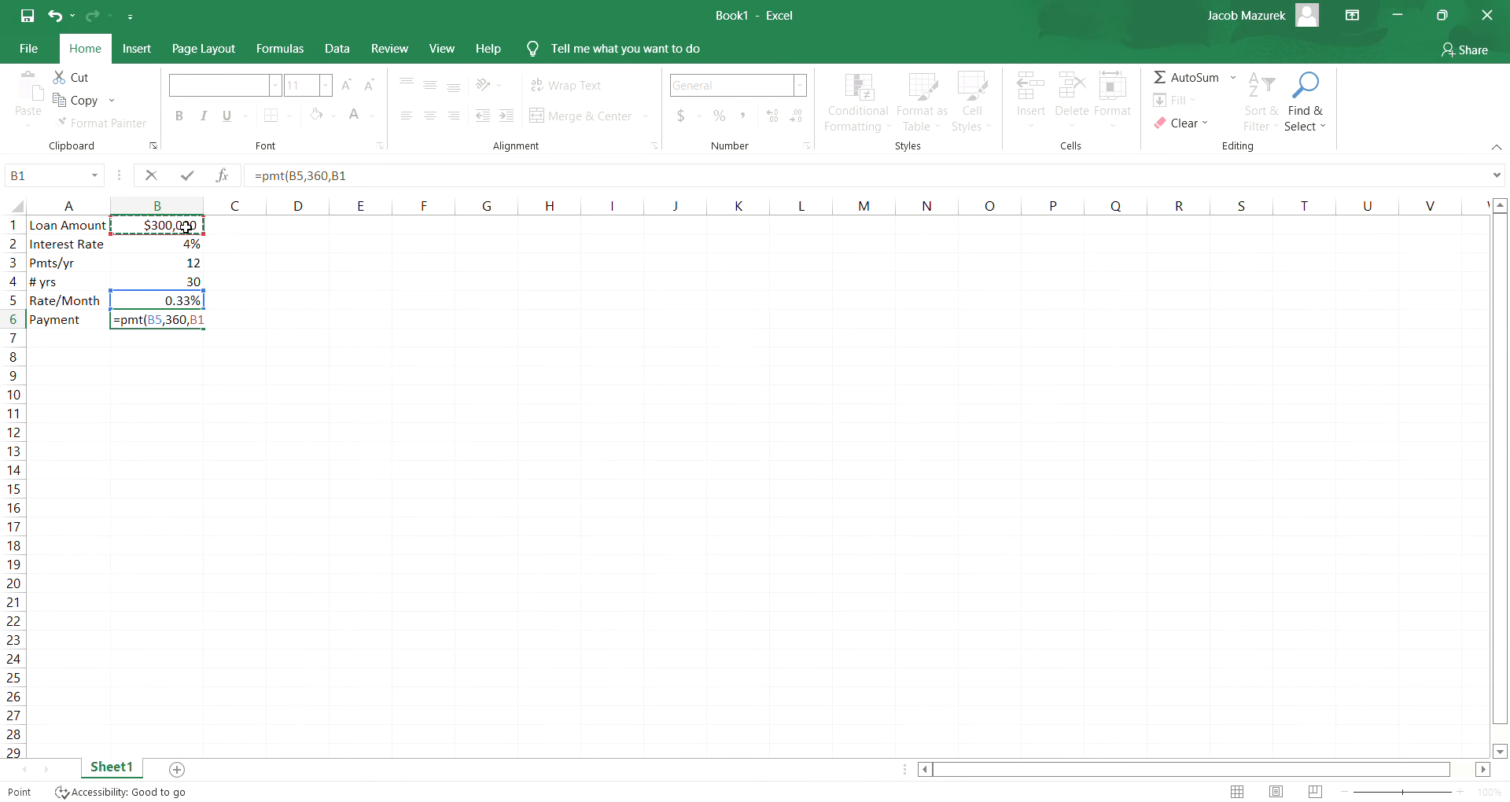
{"action": "type", "text": ")"}
{"action": "key", "text": "Return"}
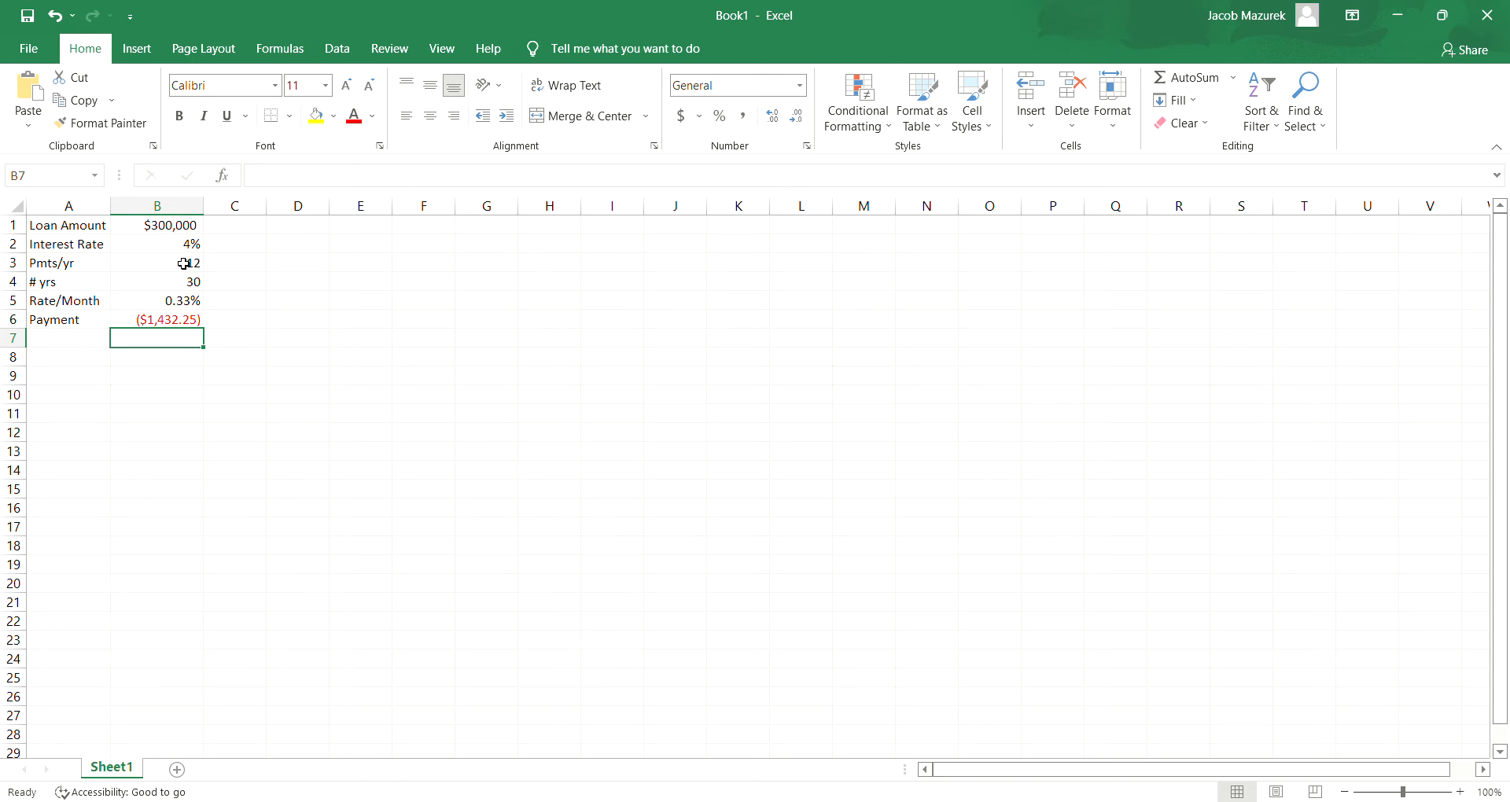
- Put a minus sign before PMT in the B6 formula, making it =-PMT(B5,360,B1)
{"action": "left_click", "coordinate": [136, 322]}
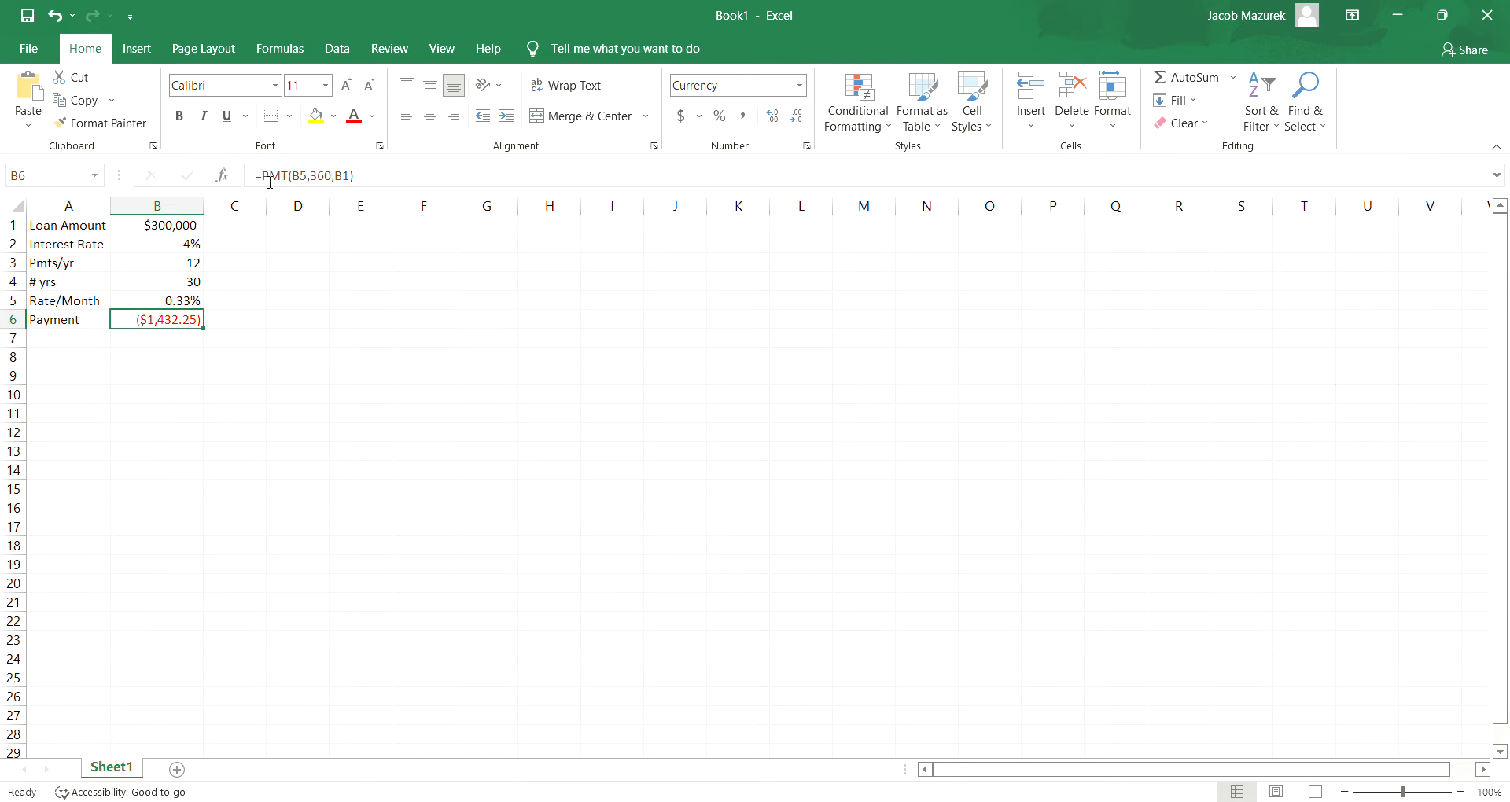
{"action": "left_click", "coordinate": [270, 179]}
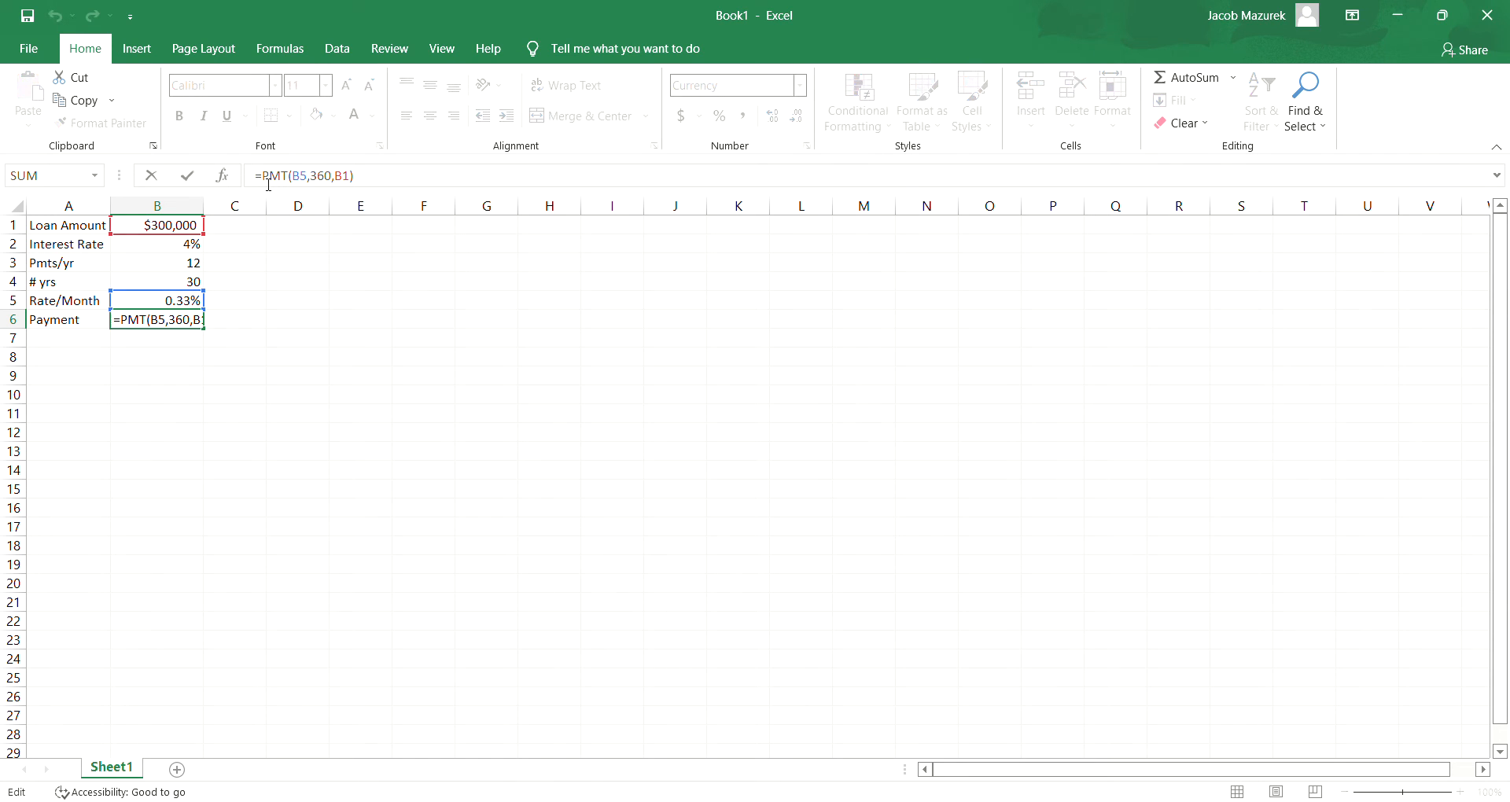
{"action": "type", "text": "-"}
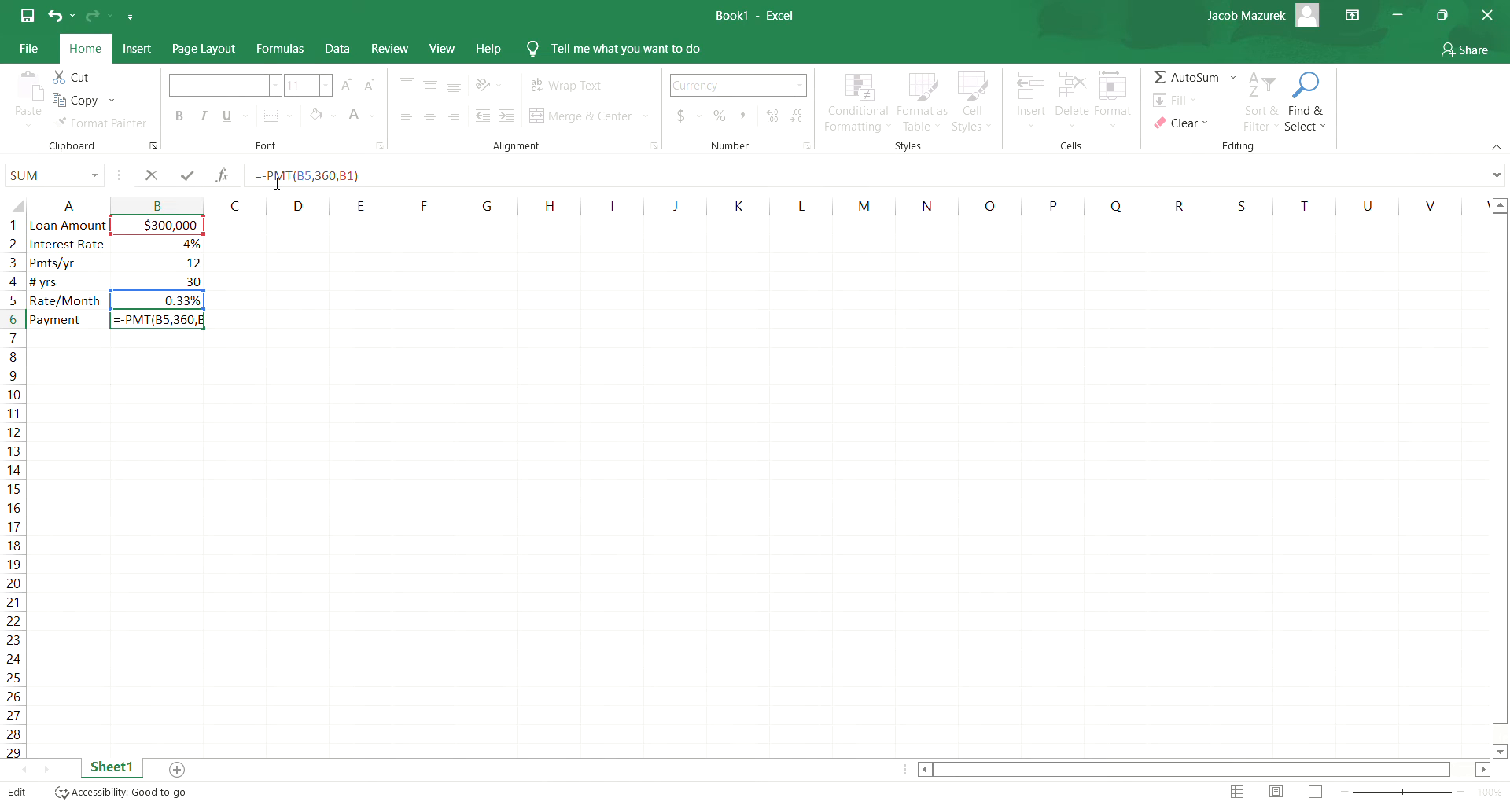
{"action": "key", "text": "Return"}
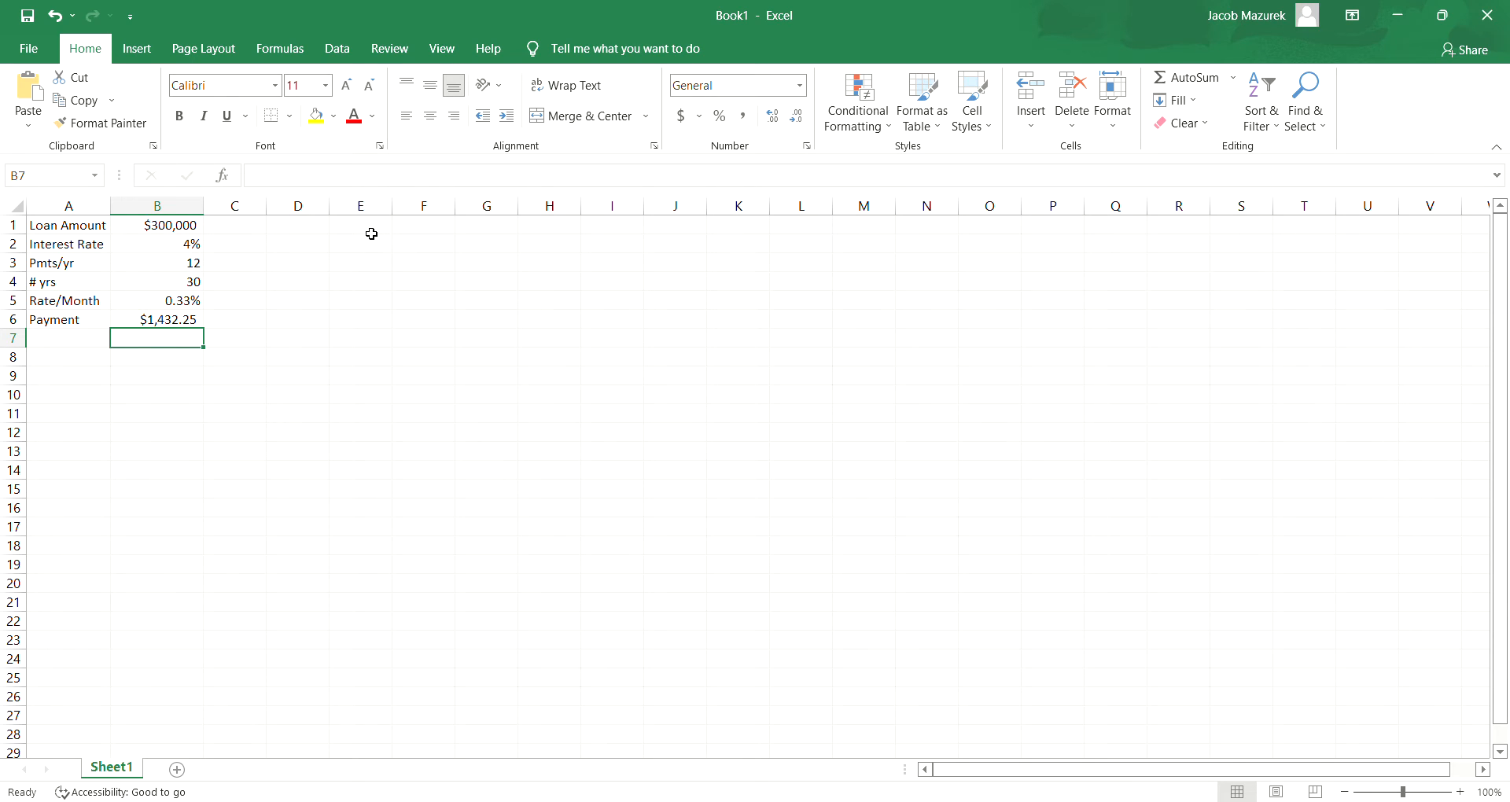
- Enter the heading Balance in D1 and widen column D slightly
{"action": "left_click", "coordinate": [314, 229]}
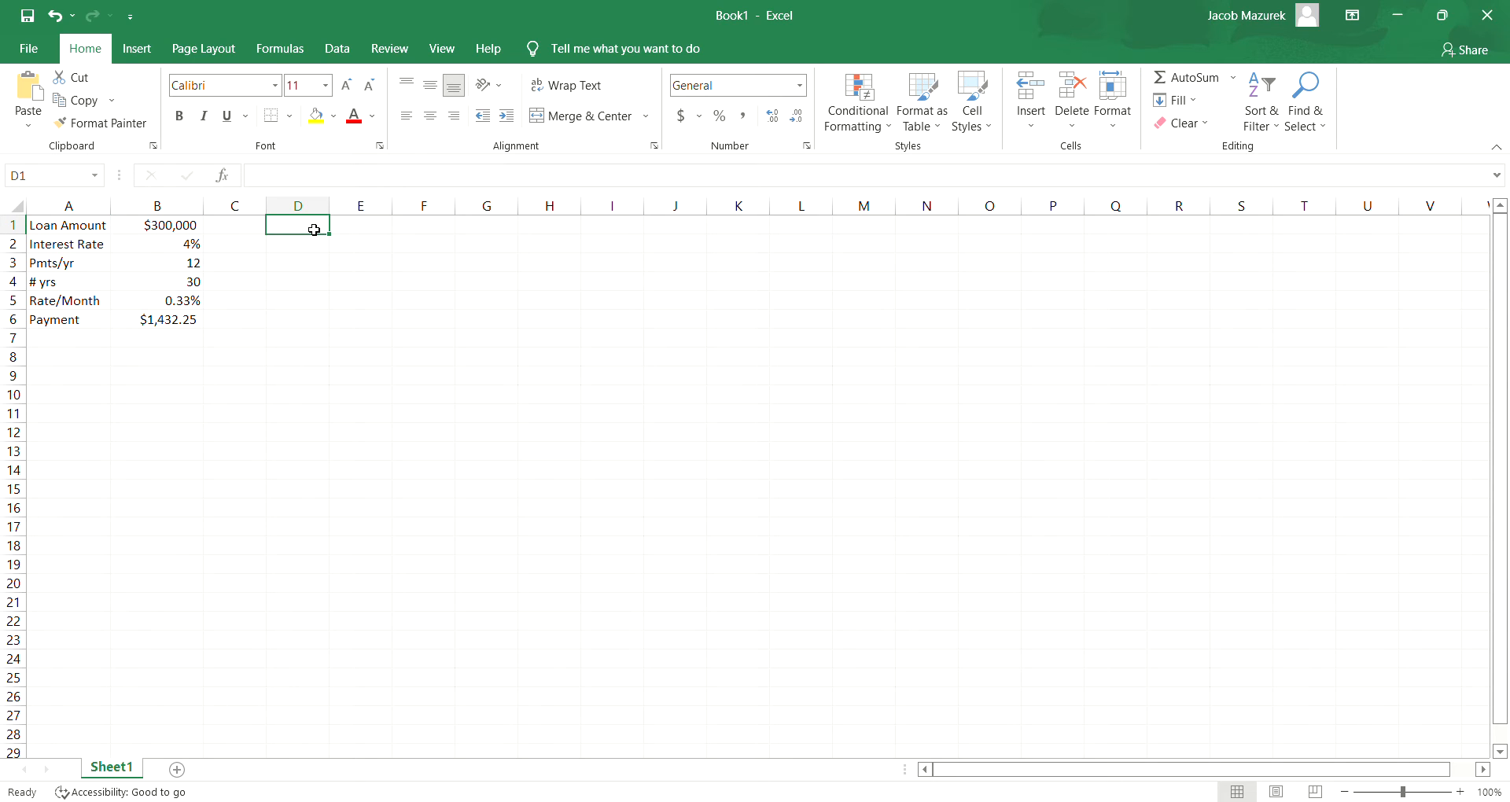
{"action": "type", "text": "Princ"}
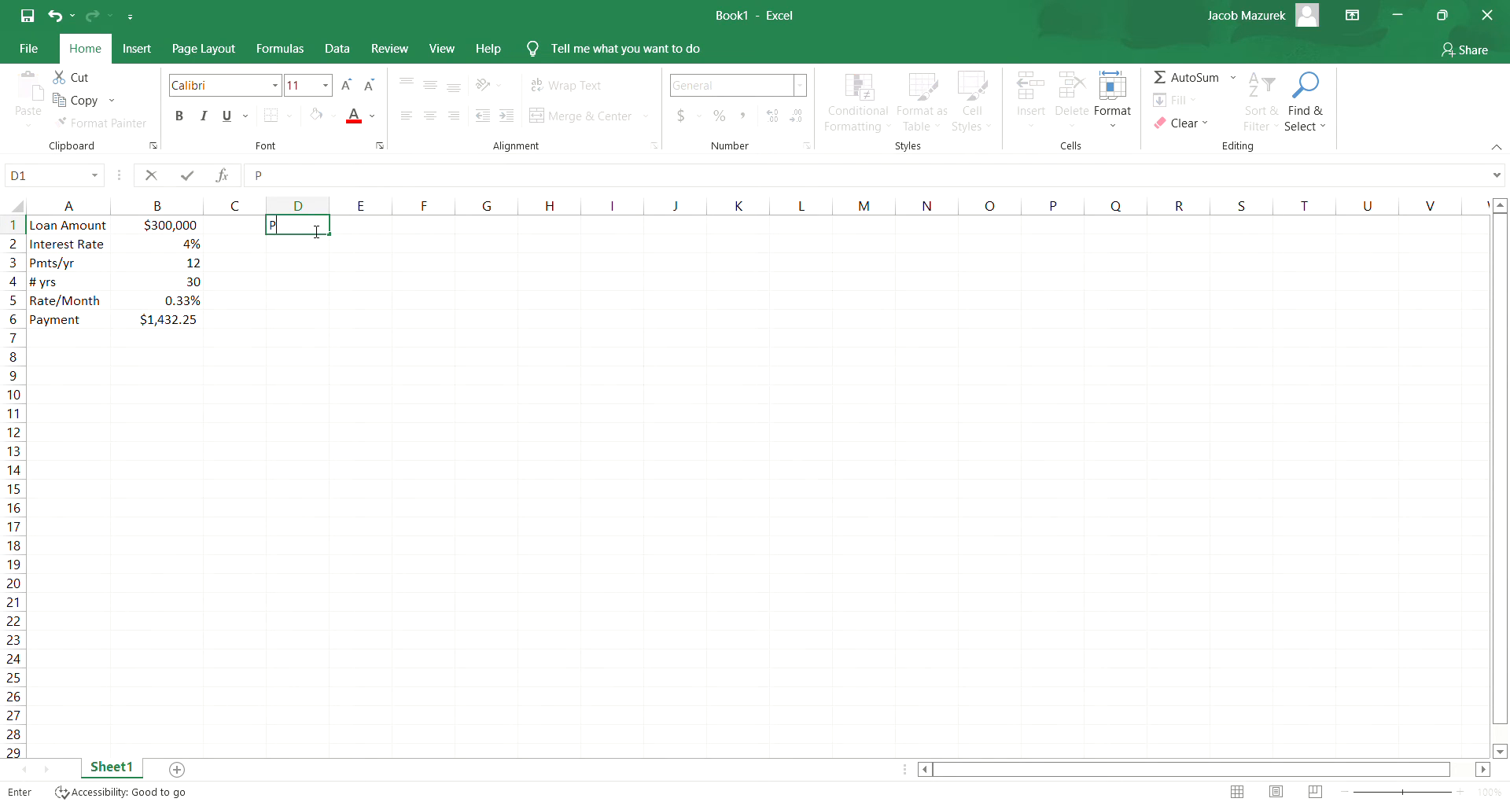
{"action": "key", "text": "BackSpace"}
{"action": "key", "text": "BackSpace"}
{"action": "key", "text": "BackSpace"}
{"action": "key", "text": "BackSpace"}
{"action": "type", "text": "Balance"}
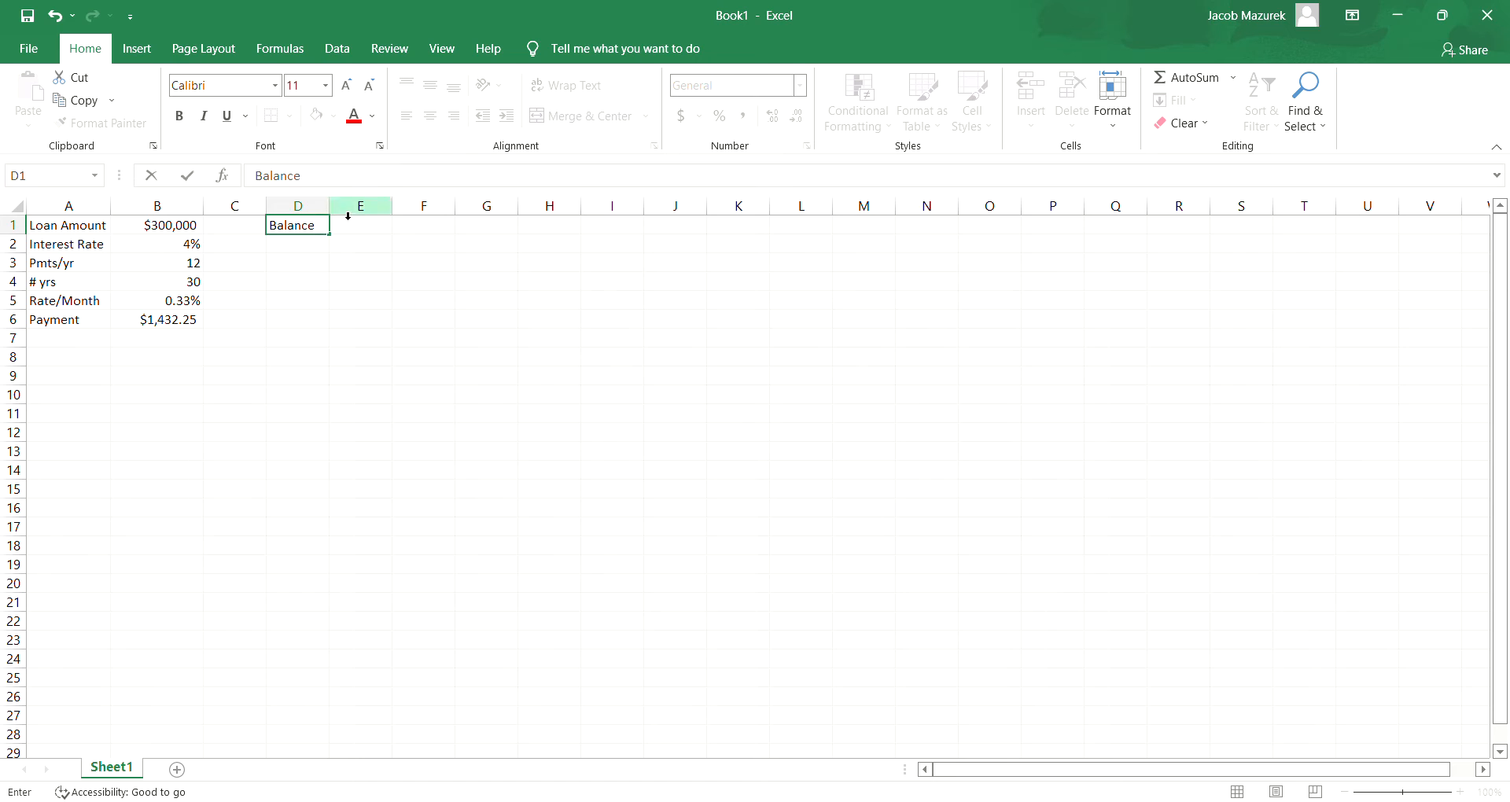
{"action": "left_click", "coordinate": [328, 212]}
{"action": "mouse_move", "coordinate": [334, 216]}
{"action": "left_mouse_down"}
{"action": "mouse_move", "coordinate": [367, 212]}
{"action": "mouse_move", "coordinate": [346, 211]}
{"action": "left_mouse_up"}
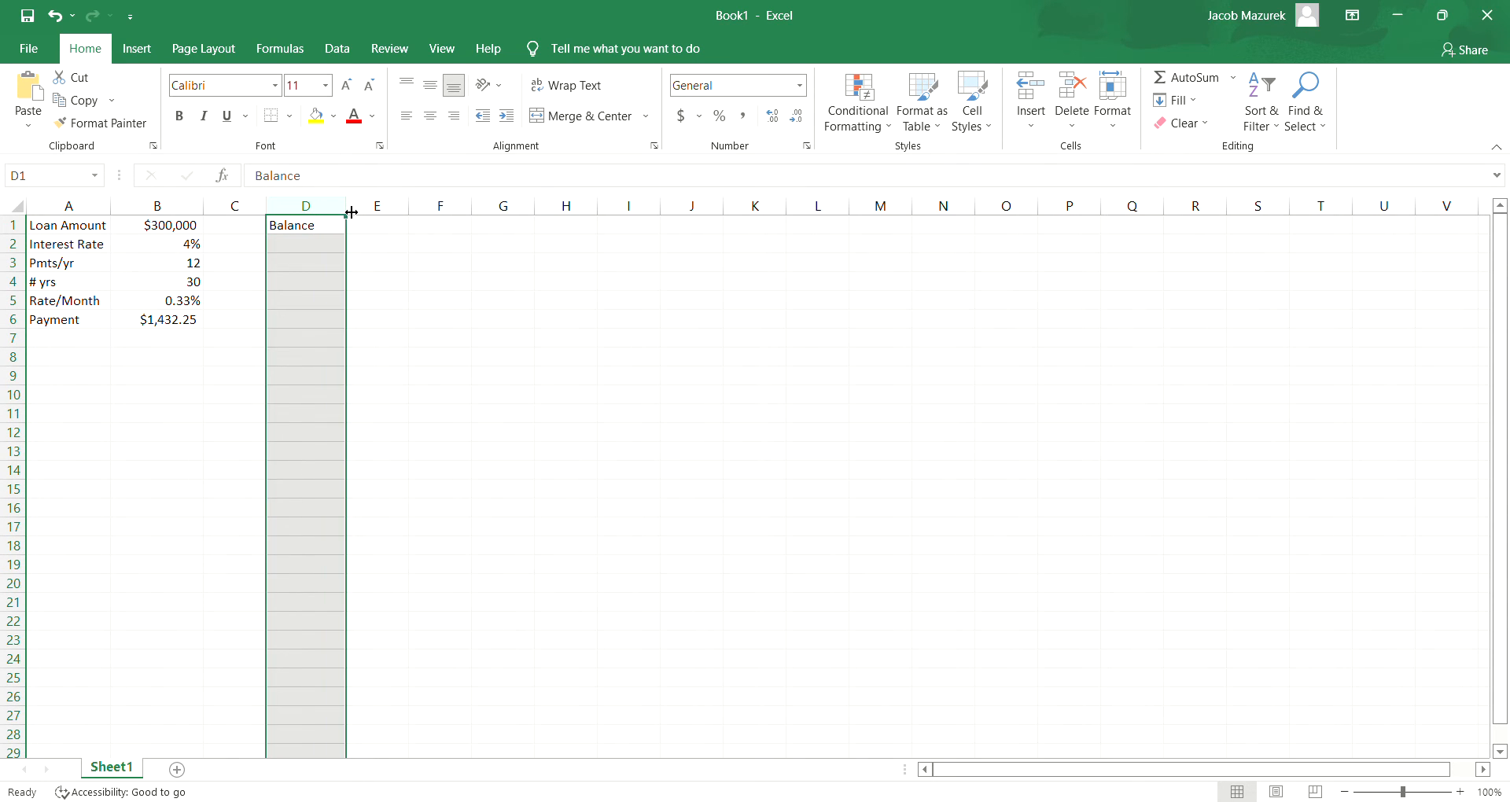
- Link the first balance in D2 to the loan amount with =B1
{"action": "left_click", "coordinate": [368, 226]}
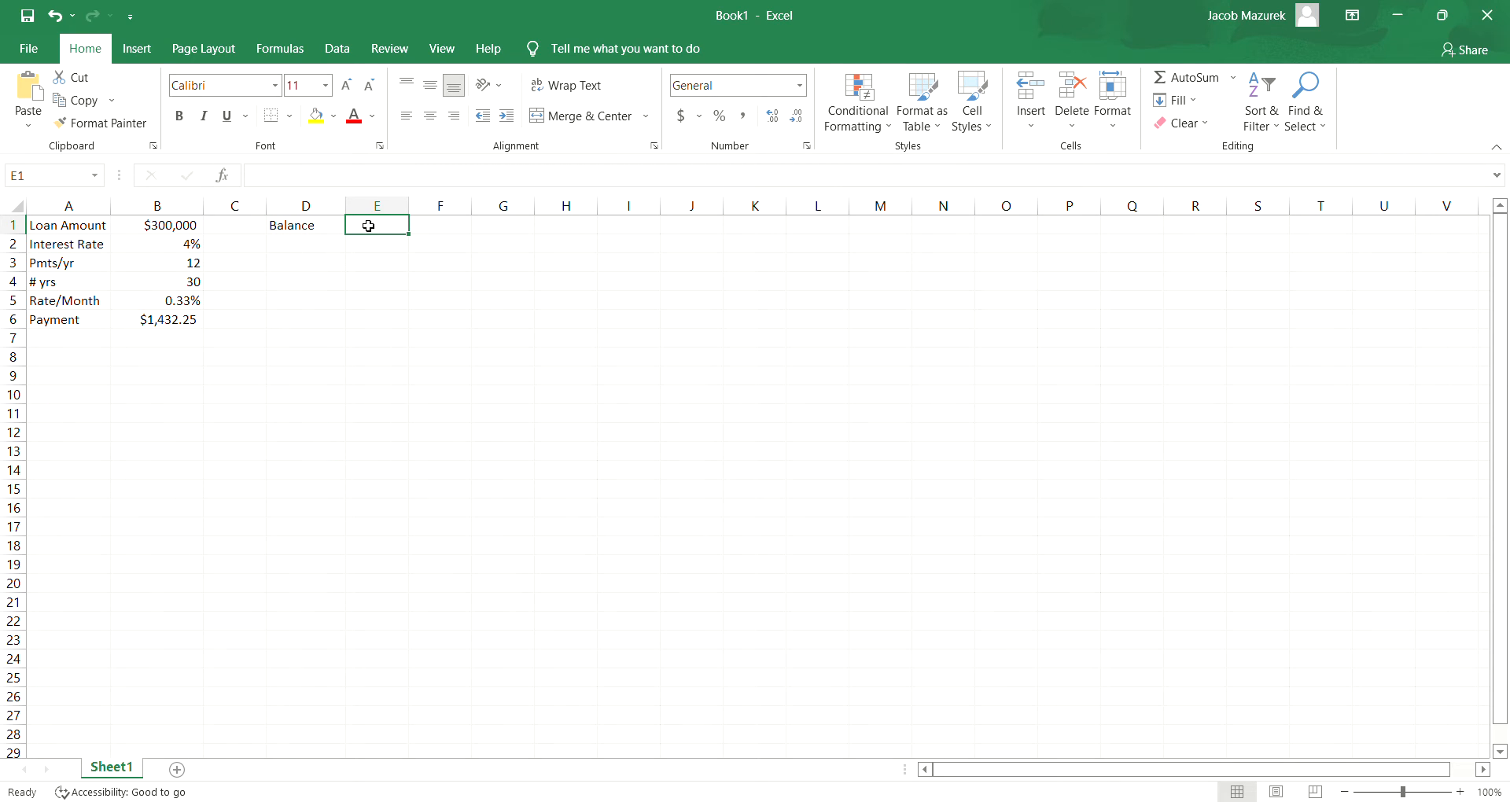
{"action": "left_click", "coordinate": [329, 244]}
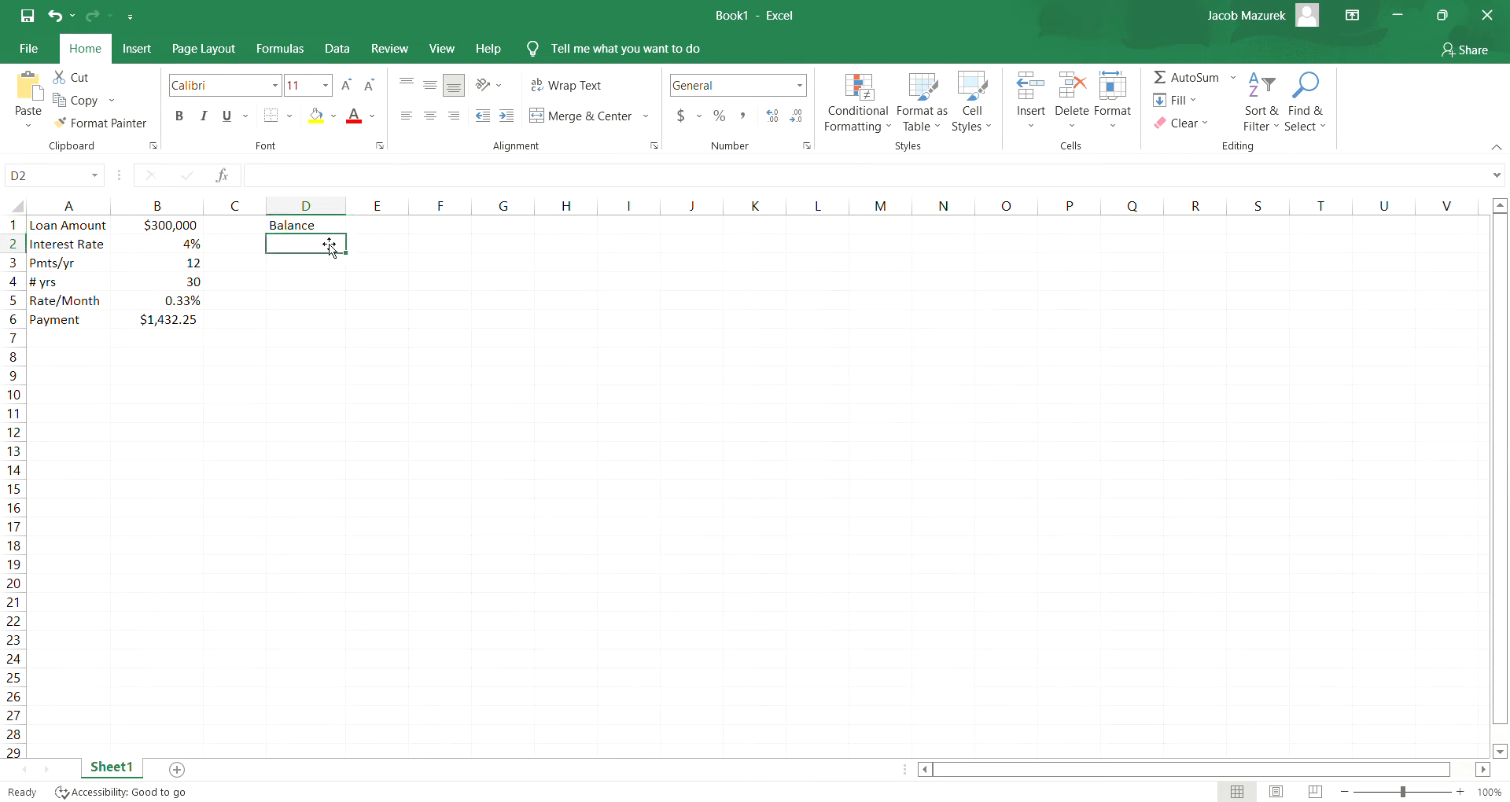
{"action": "type", "text": "="}
{"action": "left_click", "coordinate": [179, 225]}
{"action": "key", "text": "Return"}
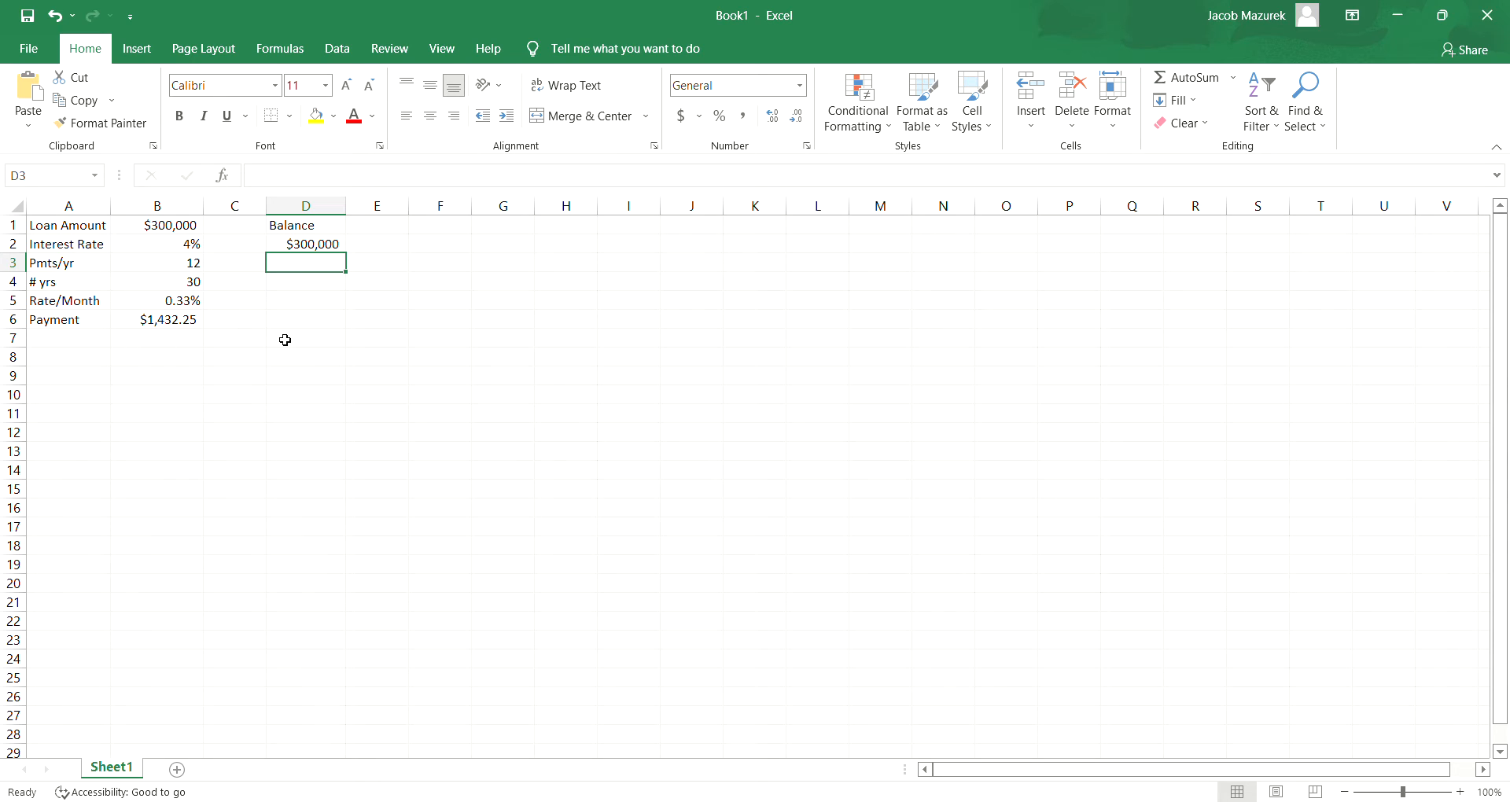
- Enter the headings Interest in E1 and Principal in F1
{"action": "left_click", "coordinate": [388, 231]}
{"action": "type", "text": "In"}
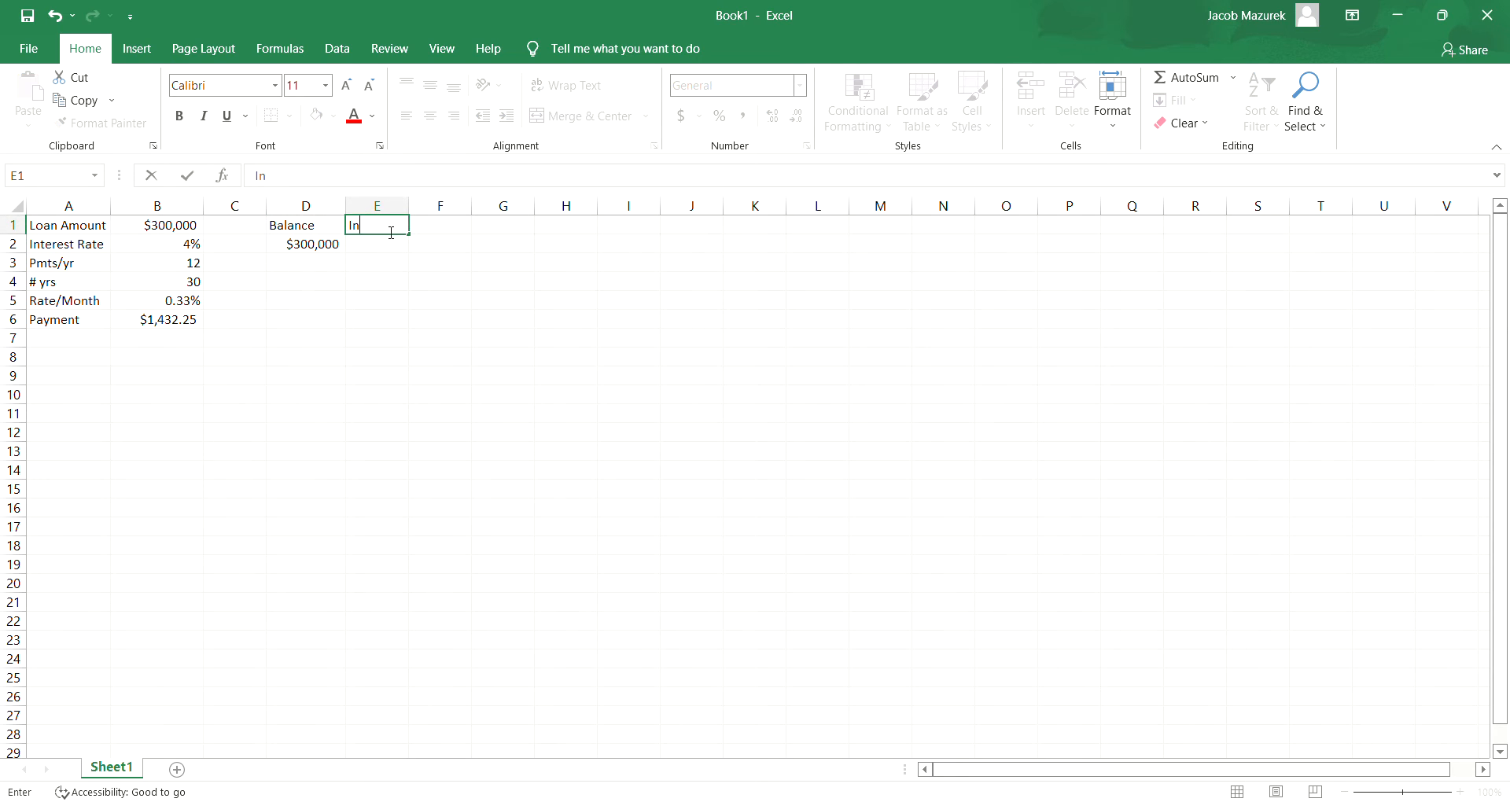
{"action": "type", "text": "terest"}
{"action": "key", "text": "Tab"}
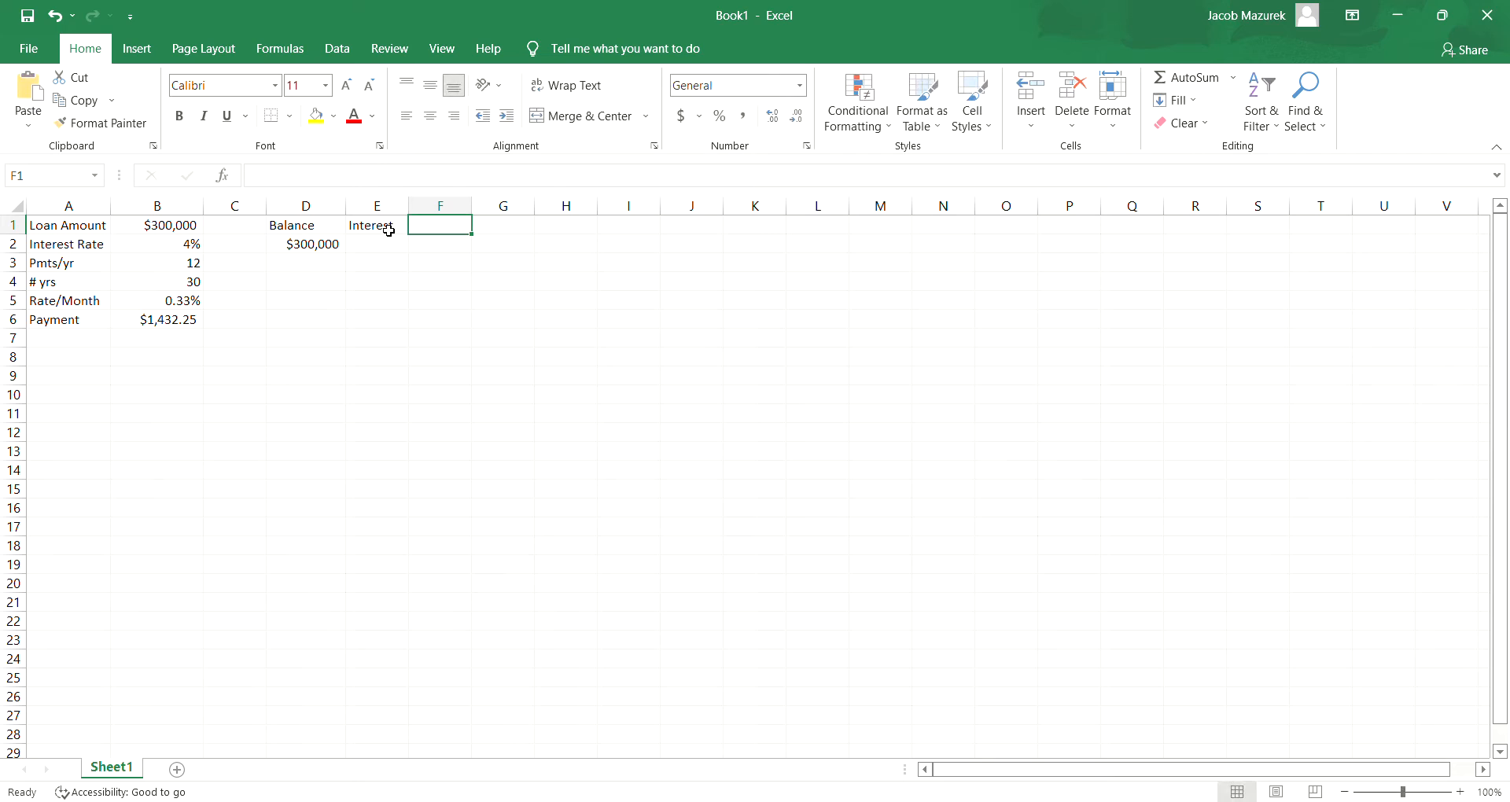
{"action": "type", "text": "Princi"}
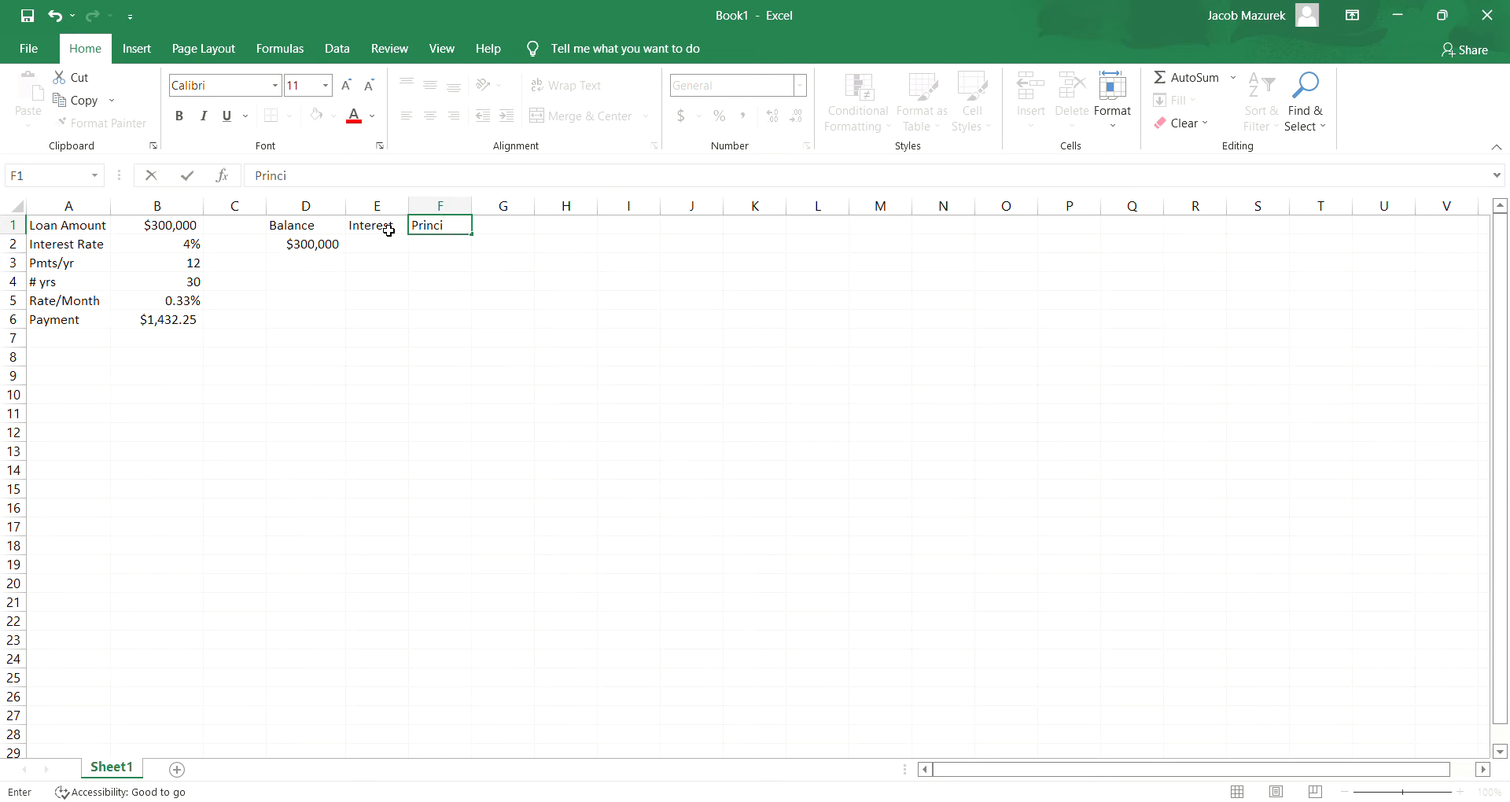
{"action": "type", "text": "pal"}
{"action": "left_click", "coordinate": [438, 261]}
- Make the Balance, Interest and Principal headings in D1:F1 bold
{"action": "left_click", "coordinate": [312, 225]}
{"action": "left_click_drag", "start_coordinate": [312, 225], "coordinate": [432, 226]}
{"action": "left_click", "coordinate": [180, 118]}
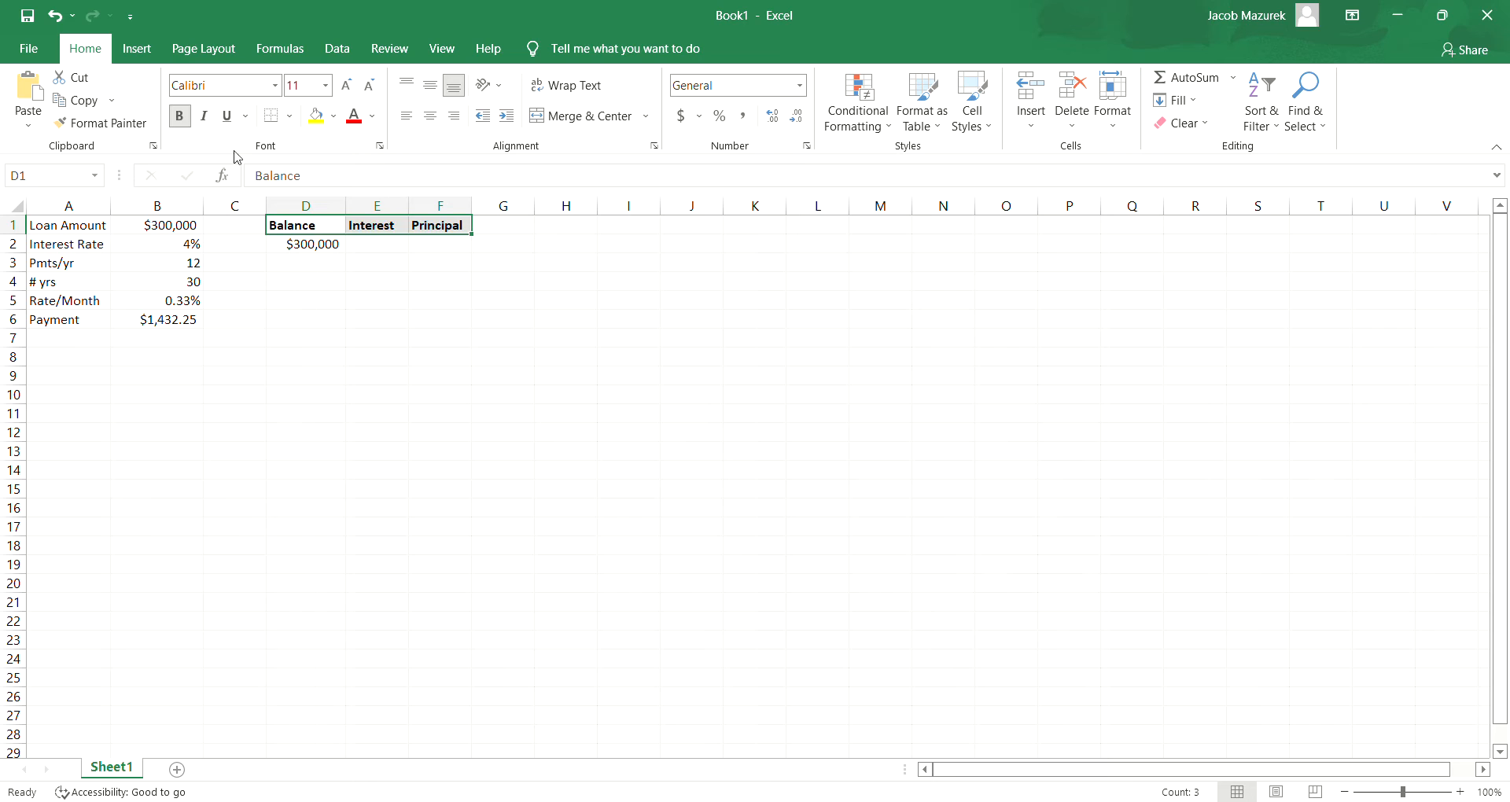
- Insert an empty column in front of the Balance column
{"action": "left_click", "coordinate": [301, 206]}
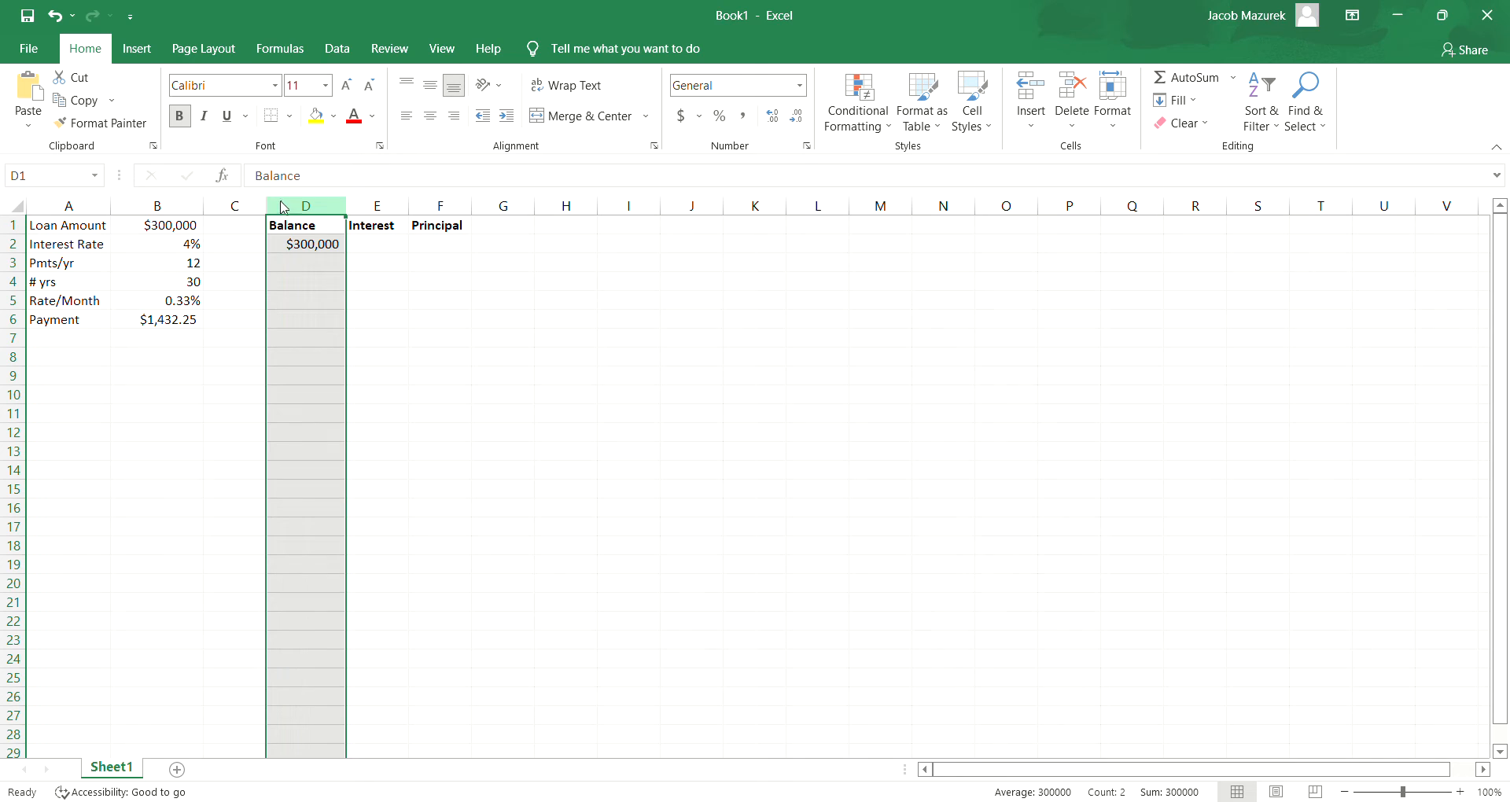
{"action": "left_click", "coordinate": [272, 206]}
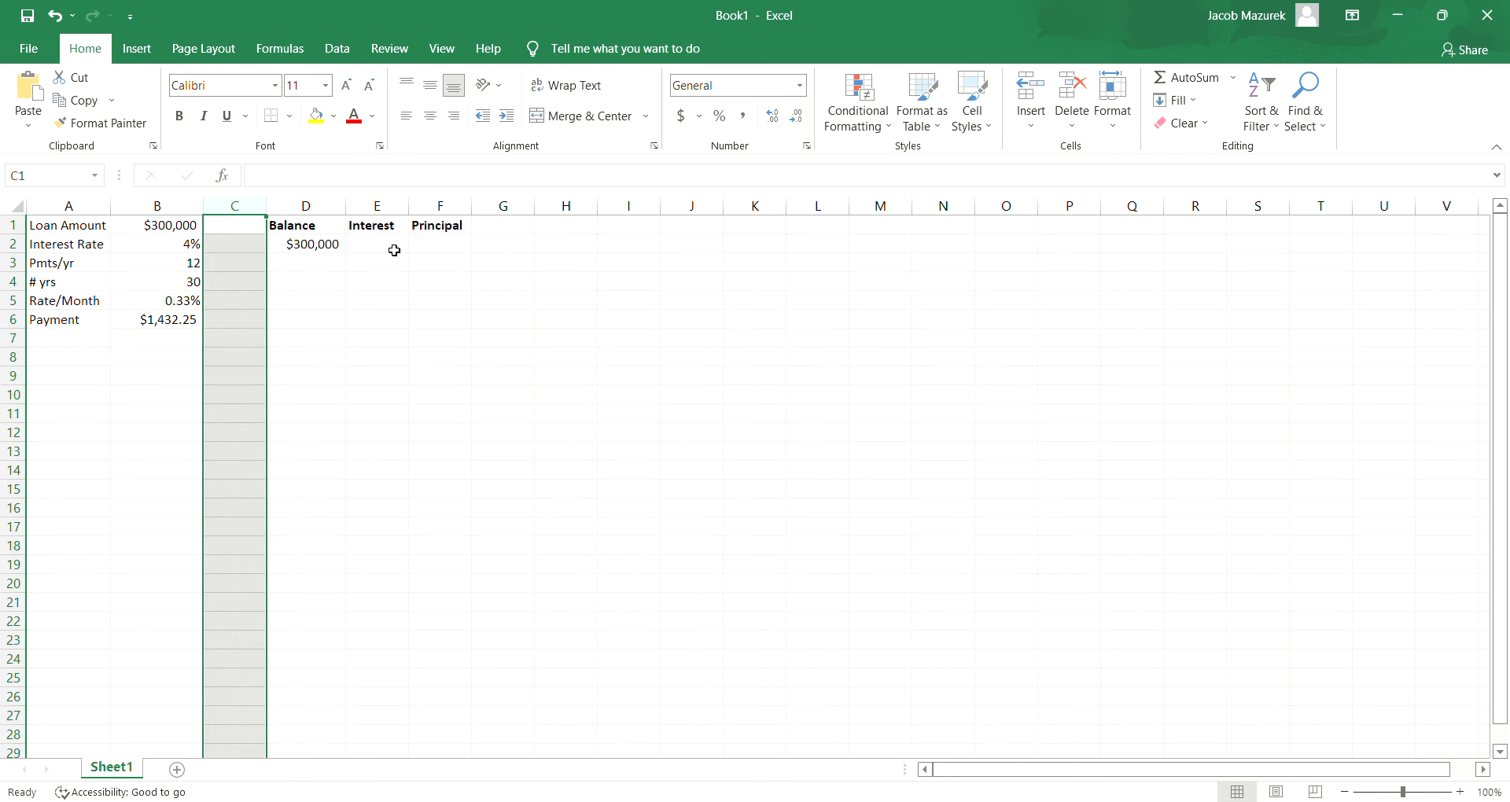
{"action": "left_click", "coordinate": [324, 209]}
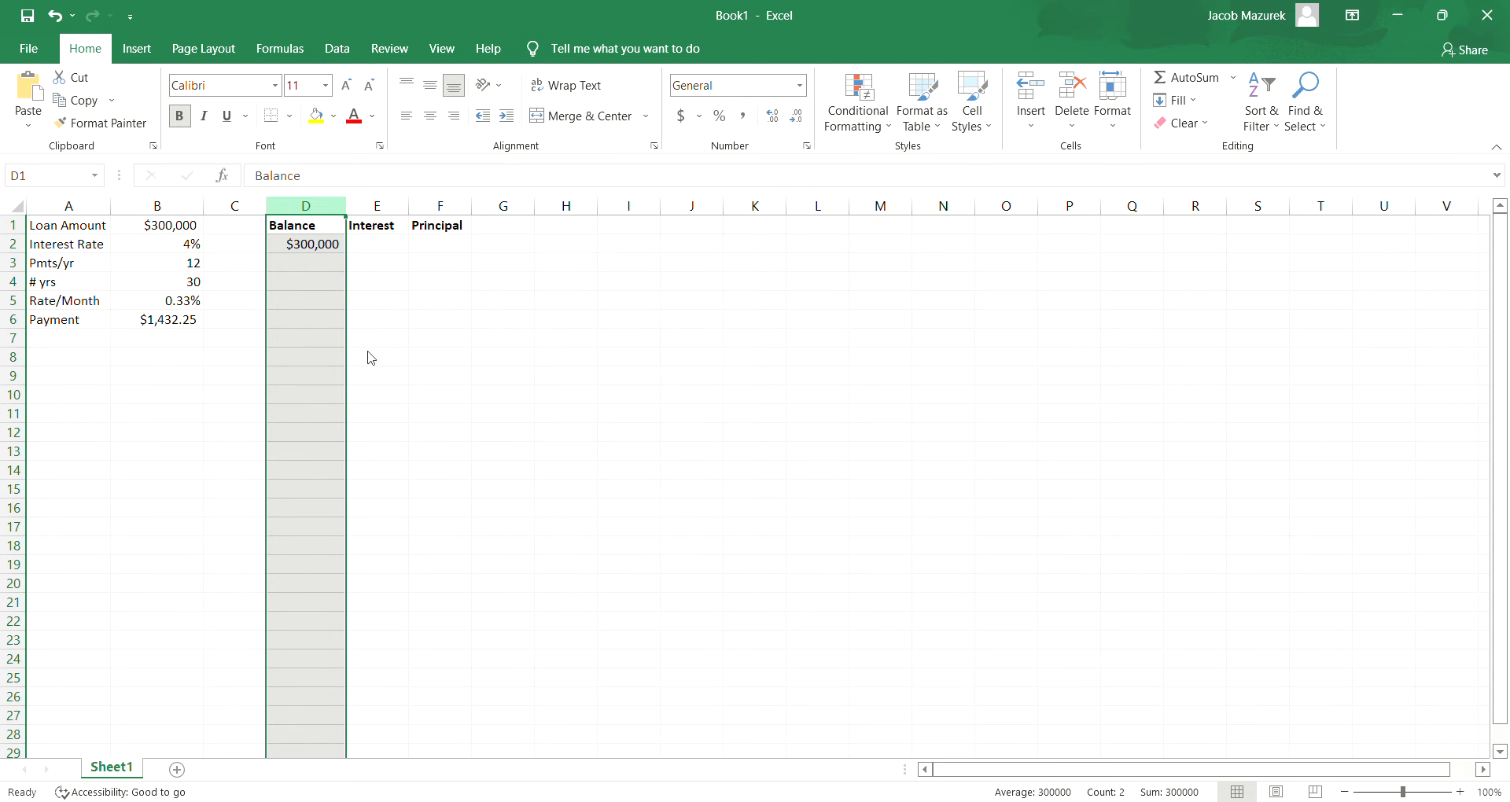
{"action": "key", "text": "ctrl+shift+equal"}
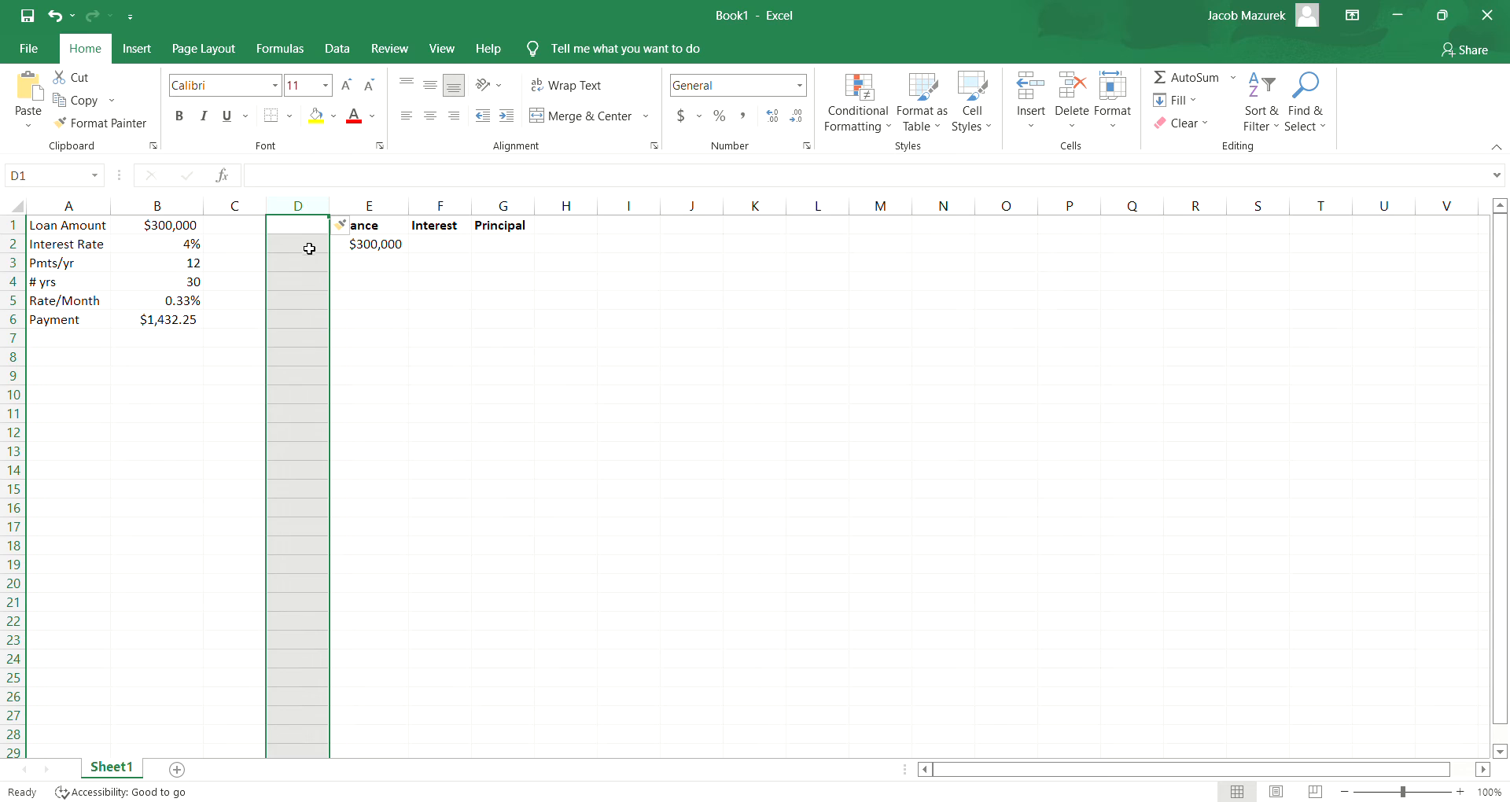
- Enter the first payment numbers 1, 2 and 3 in D2:D4
{"action": "left_click", "coordinate": [309, 249]}
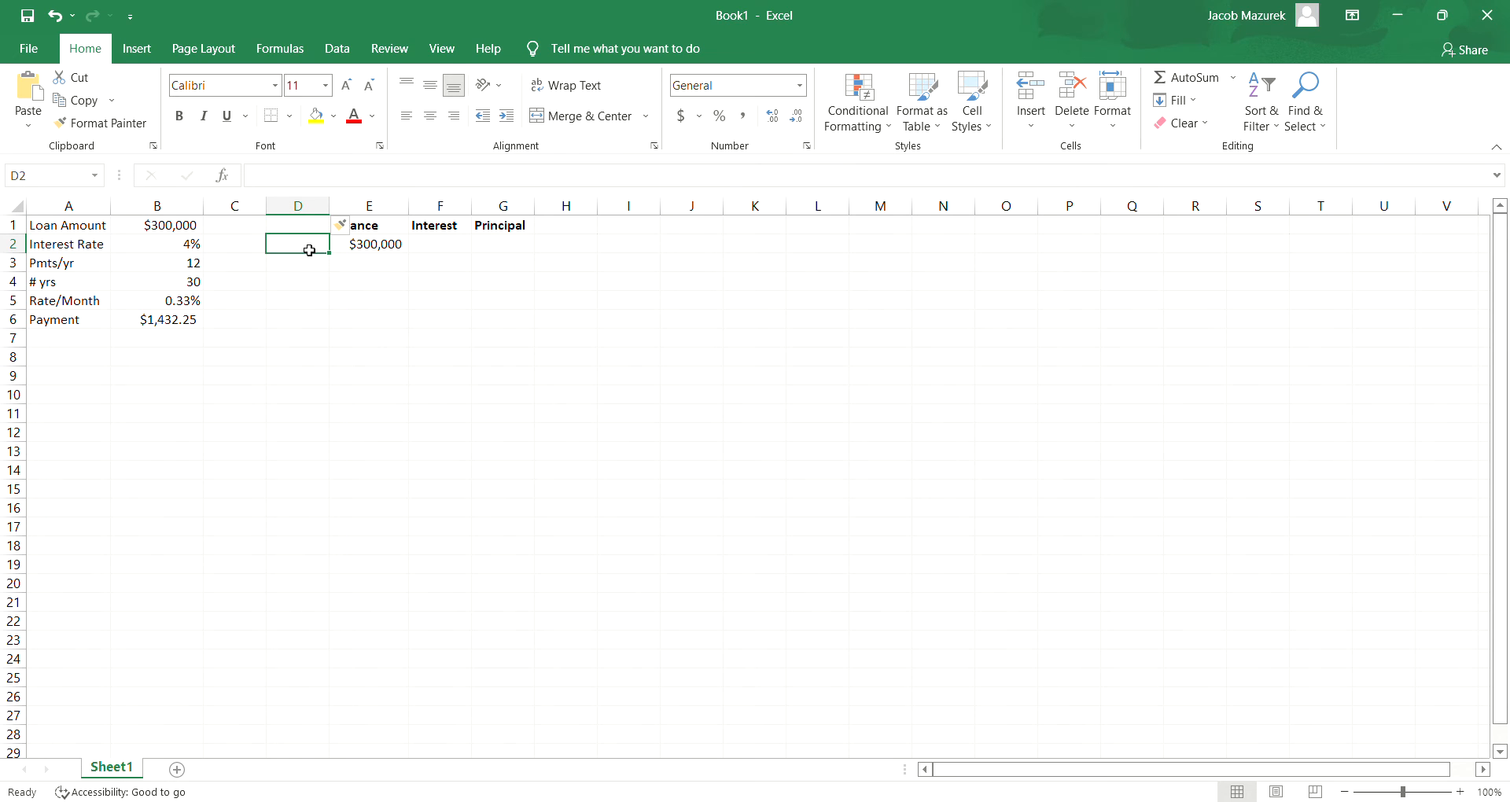
{"action": "type", "text": "1"}
{"action": "key", "text": "Return"}
{"action": "type", "text": "2"}
{"action": "key", "text": "Return"}
{"action": "type", "text": "3"}
{"action": "key", "text": "Return"}
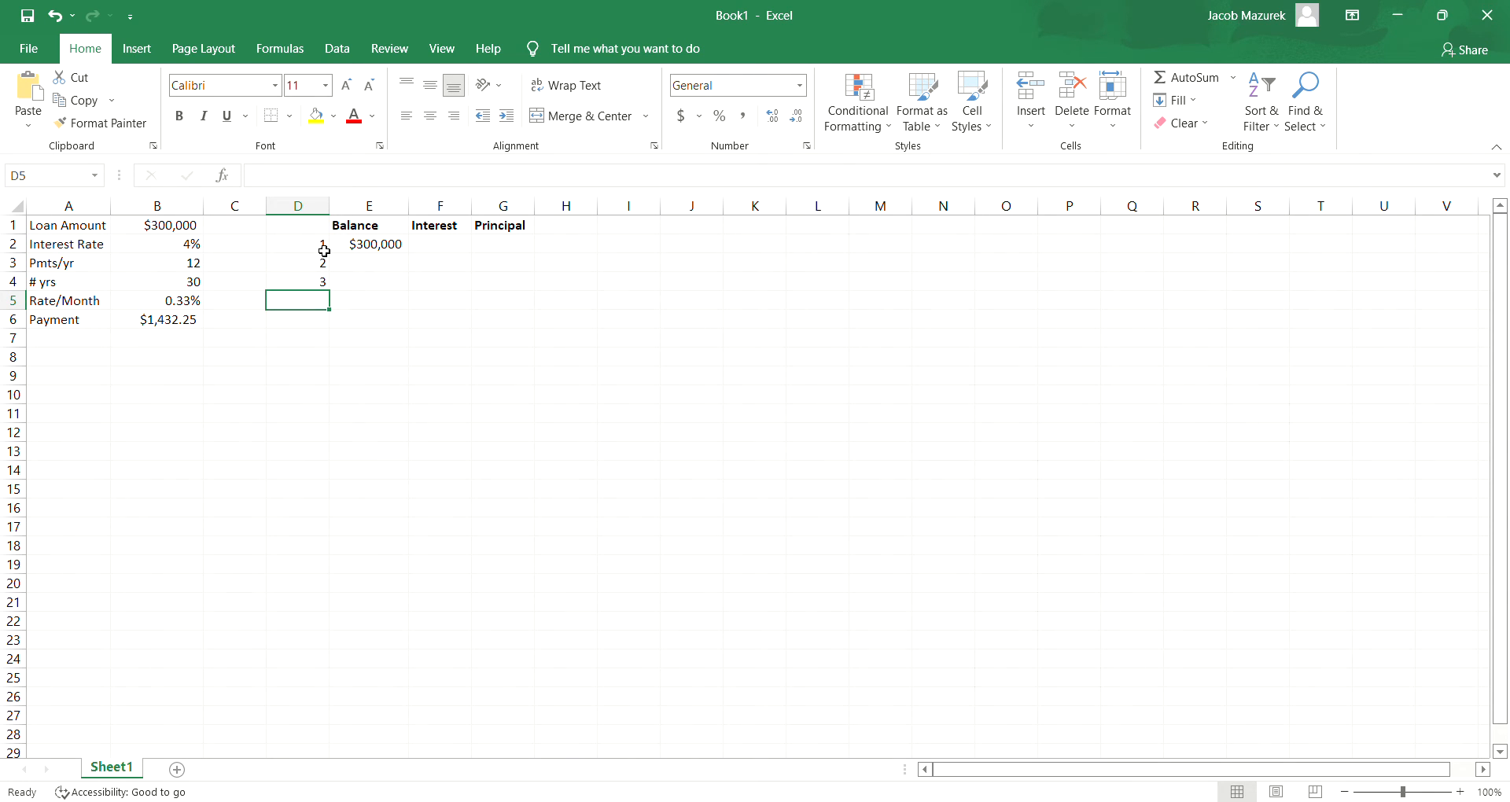
- Extend the payment number series in column D down to 360 in D361 and make the numbers bold
{"action": "left_click_drag", "start_coordinate": [324, 250], "coordinate": [322, 284]}
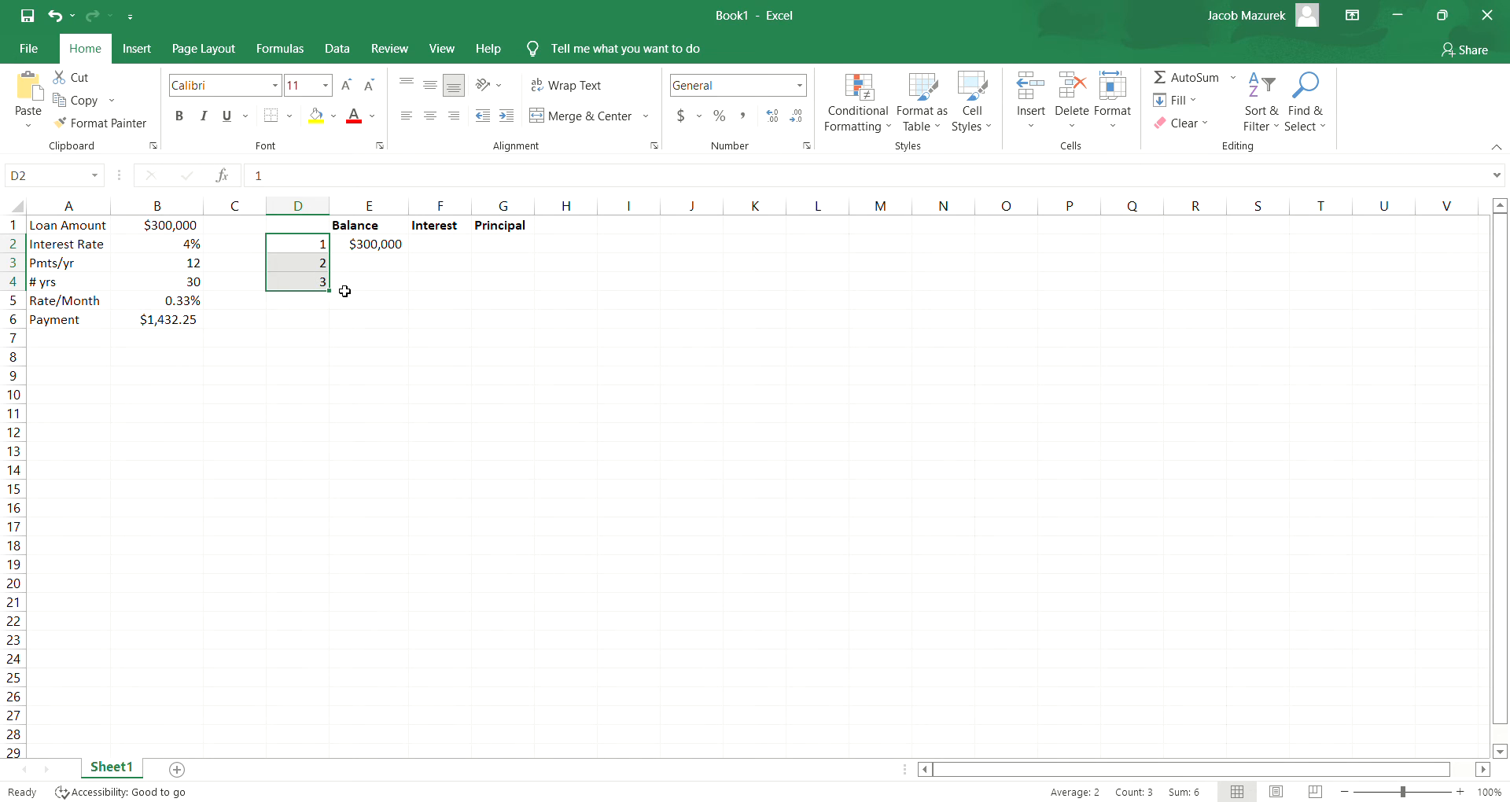
{"action": "left_click_drag", "start_coordinate": [336, 297], "coordinate": [336, 297]}
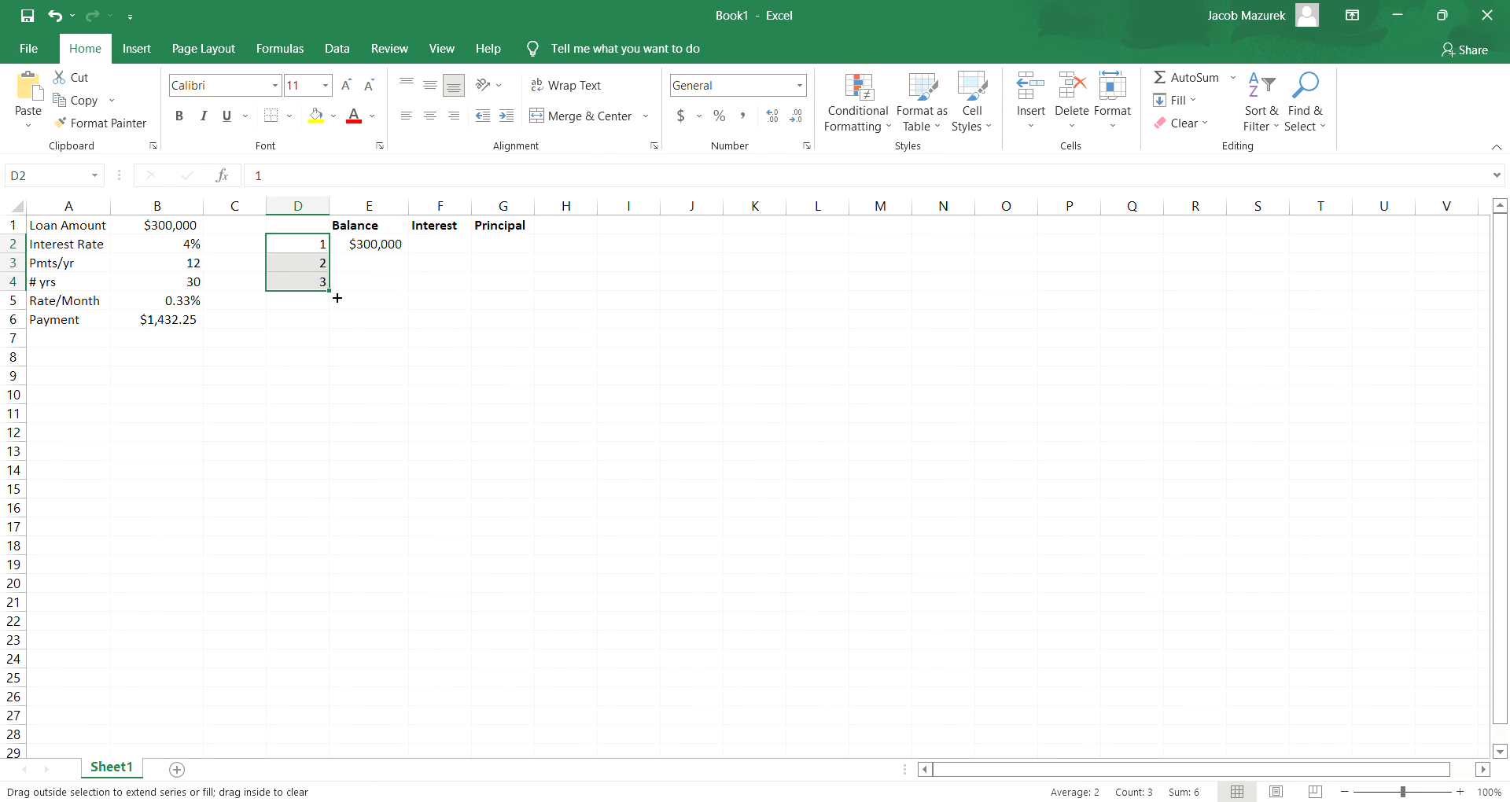
{"action": "left_click_drag", "start_coordinate": [339, 304], "coordinate": [299, 302]}
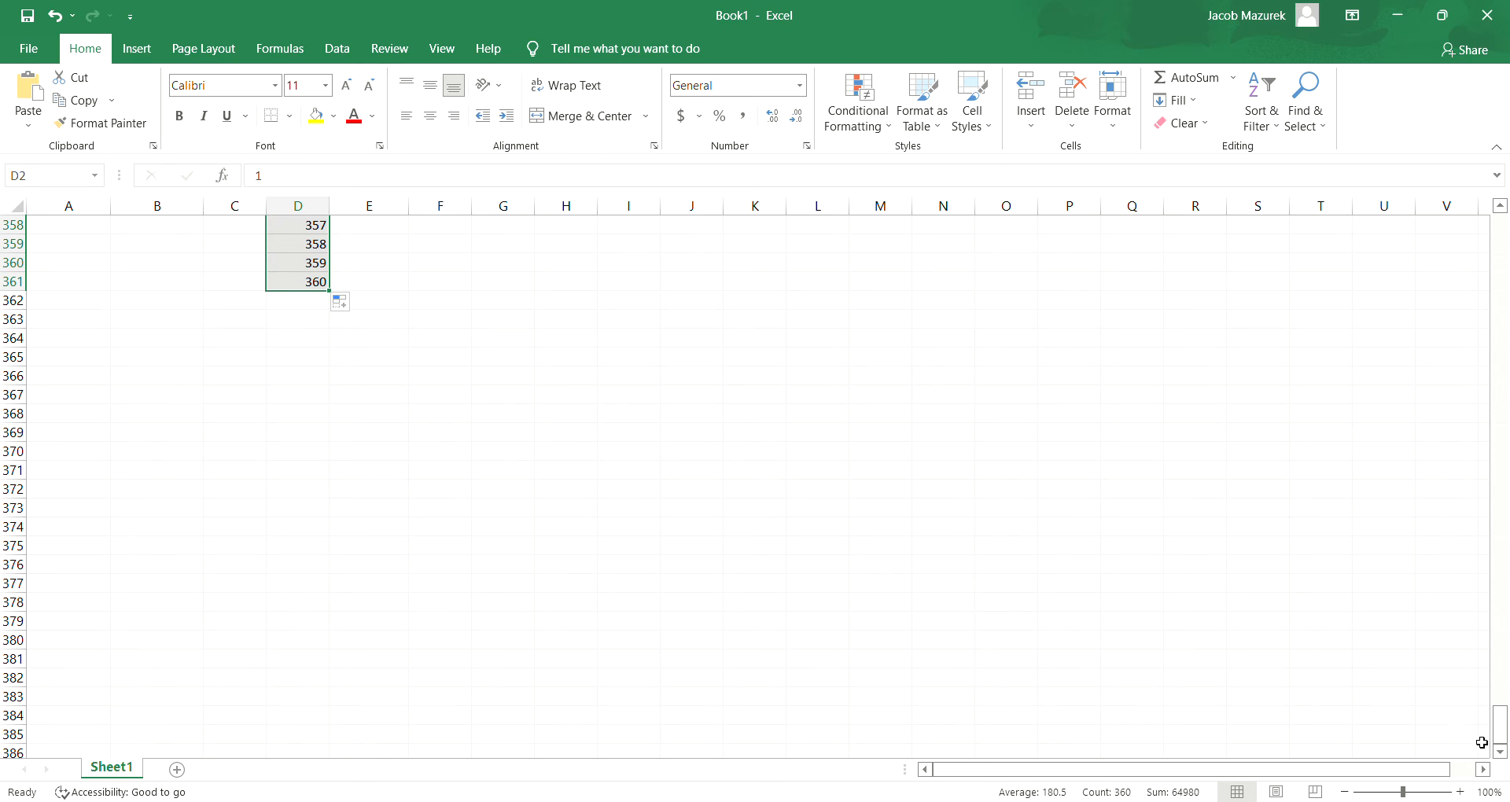
{"action": "key", "text": "ctrl+b"}
{"action": "scroll", "coordinate": [1481, 742], "scroll_direction": "up", "scroll_amount": 20}
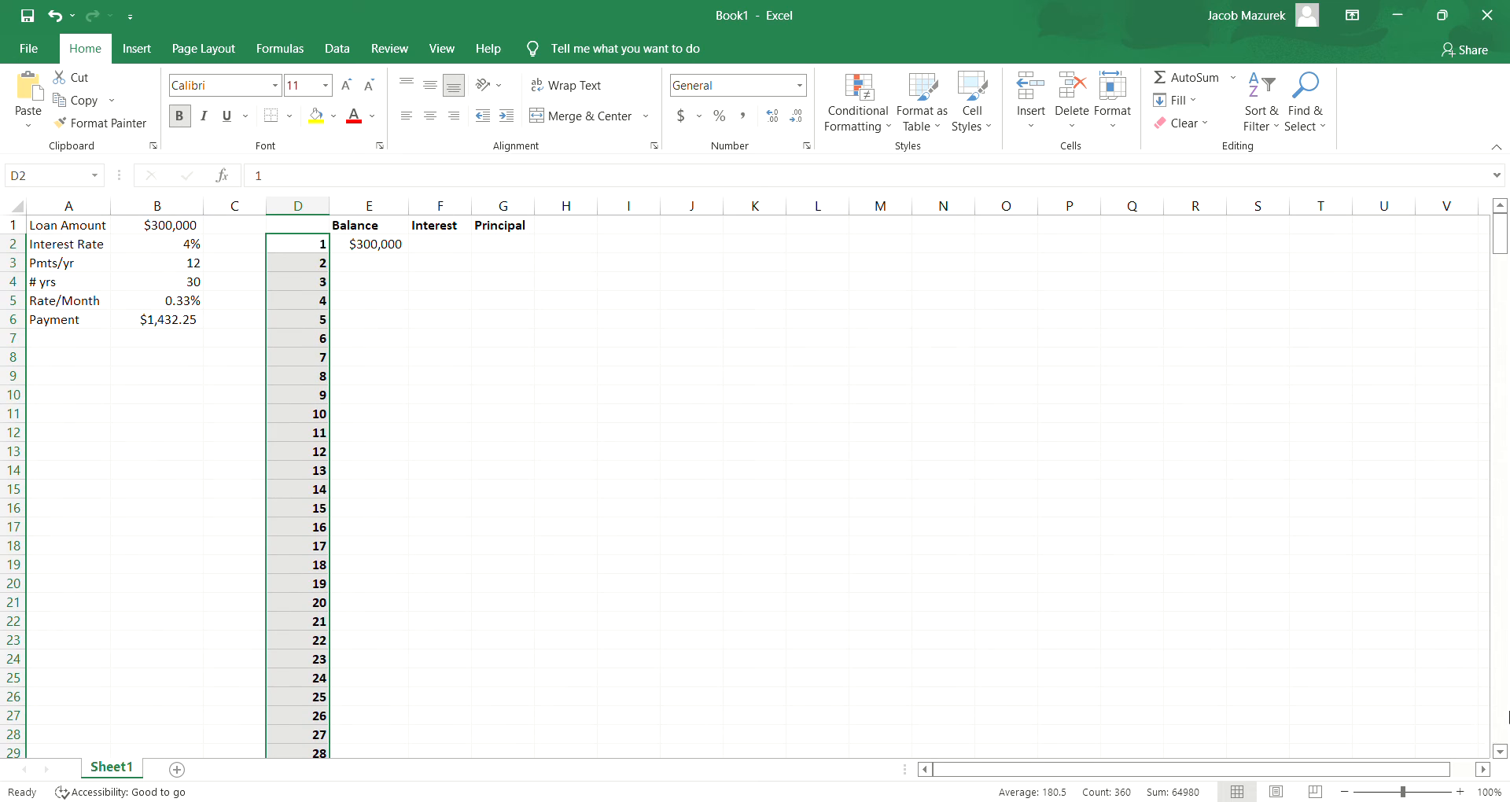
- Re-enter the formula =B1 for the first balance in E2
{"action": "left_click", "coordinate": [439, 266]}
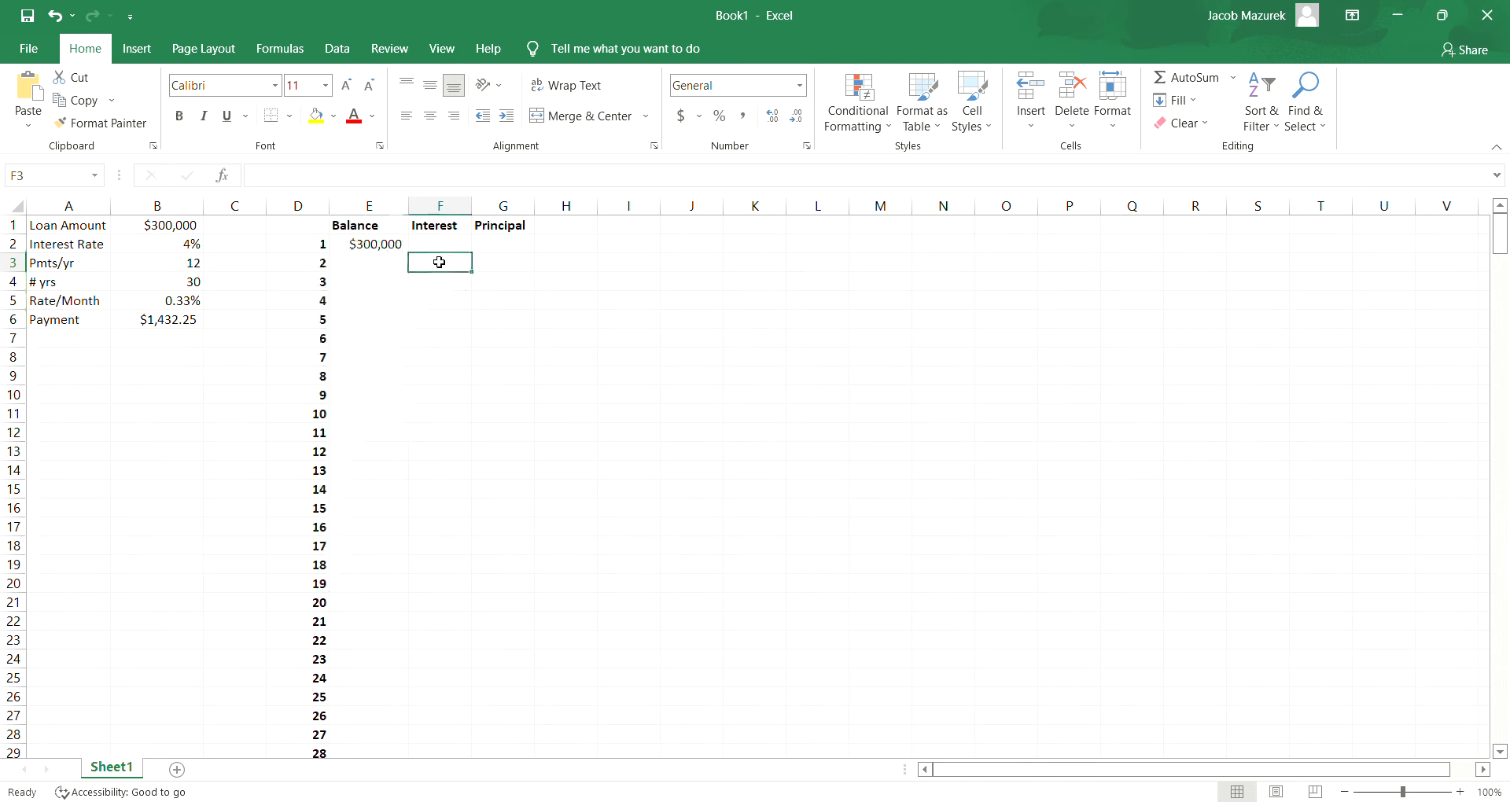
{"action": "left_click", "coordinate": [363, 250]}
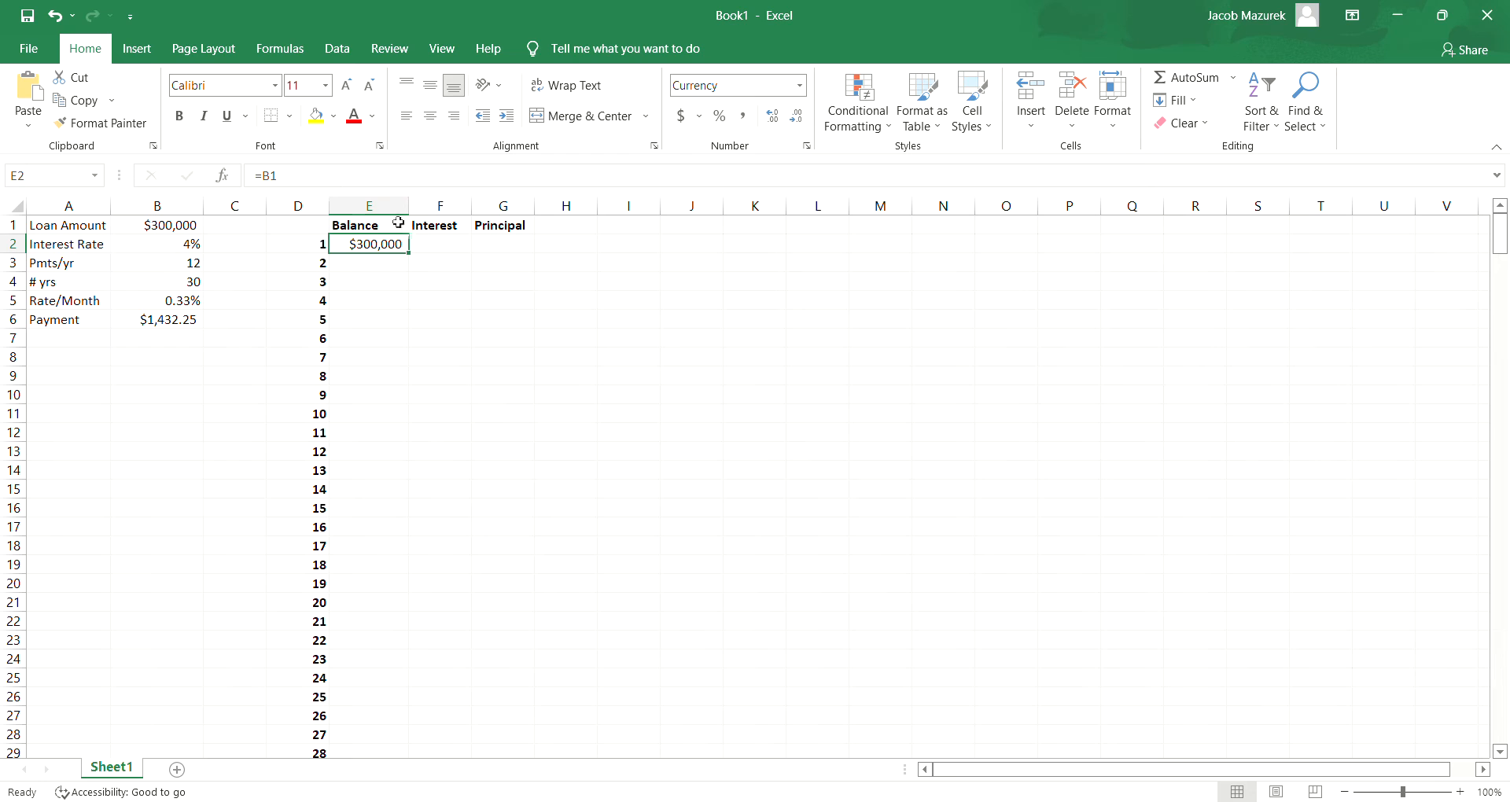
{"action": "key", "text": "F2"}
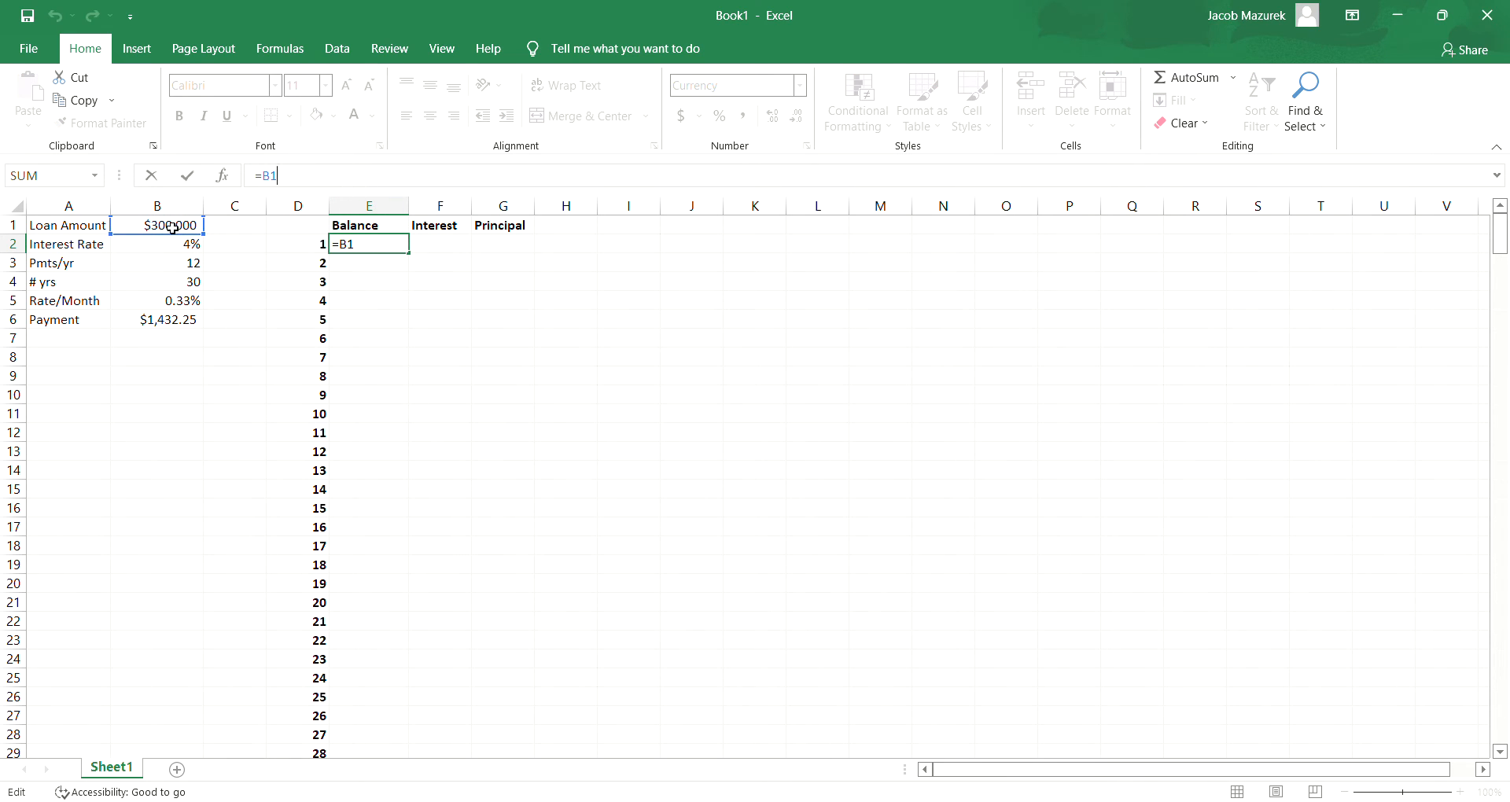
{"action": "key", "text": "BackSpace"}
{"action": "key", "text": "BackSpace"}
{"action": "left_click", "coordinate": [172, 228]}
{"action": "key", "text": "BackSpace"}
{"action": "key", "text": "BackSpace"}
{"action": "key", "text": "BackSpace"}
{"action": "type", "text": "="}
{"action": "left_click", "coordinate": [134, 232]}
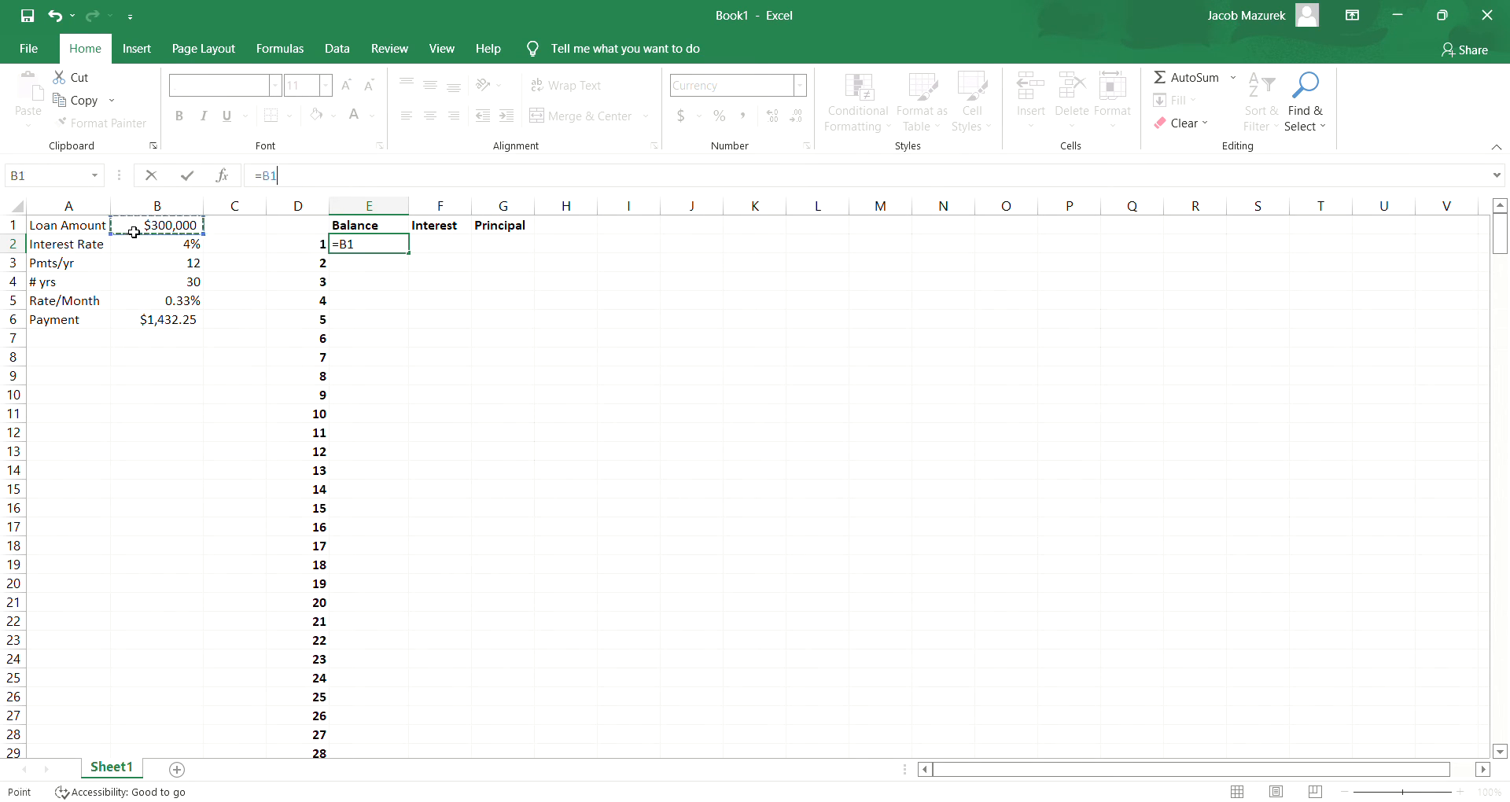
{"action": "key", "text": "Return"}
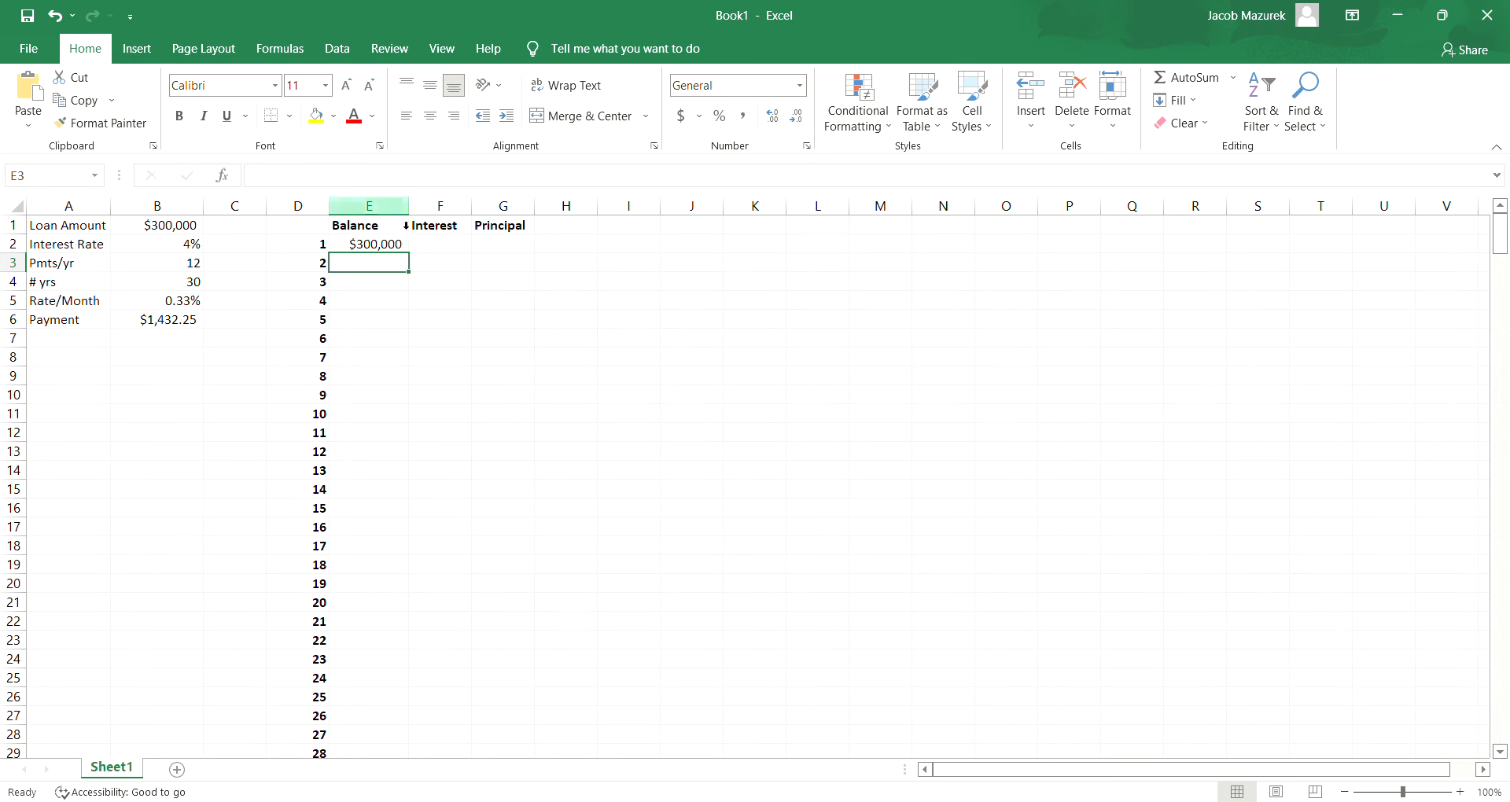
- Format the Balance, Interest and Principal columns (E:G) as Accounting and widen them to fit currency amounts
{"action": "left_click_drag", "start_coordinate": [405, 220], "coordinate": [511, 225]}
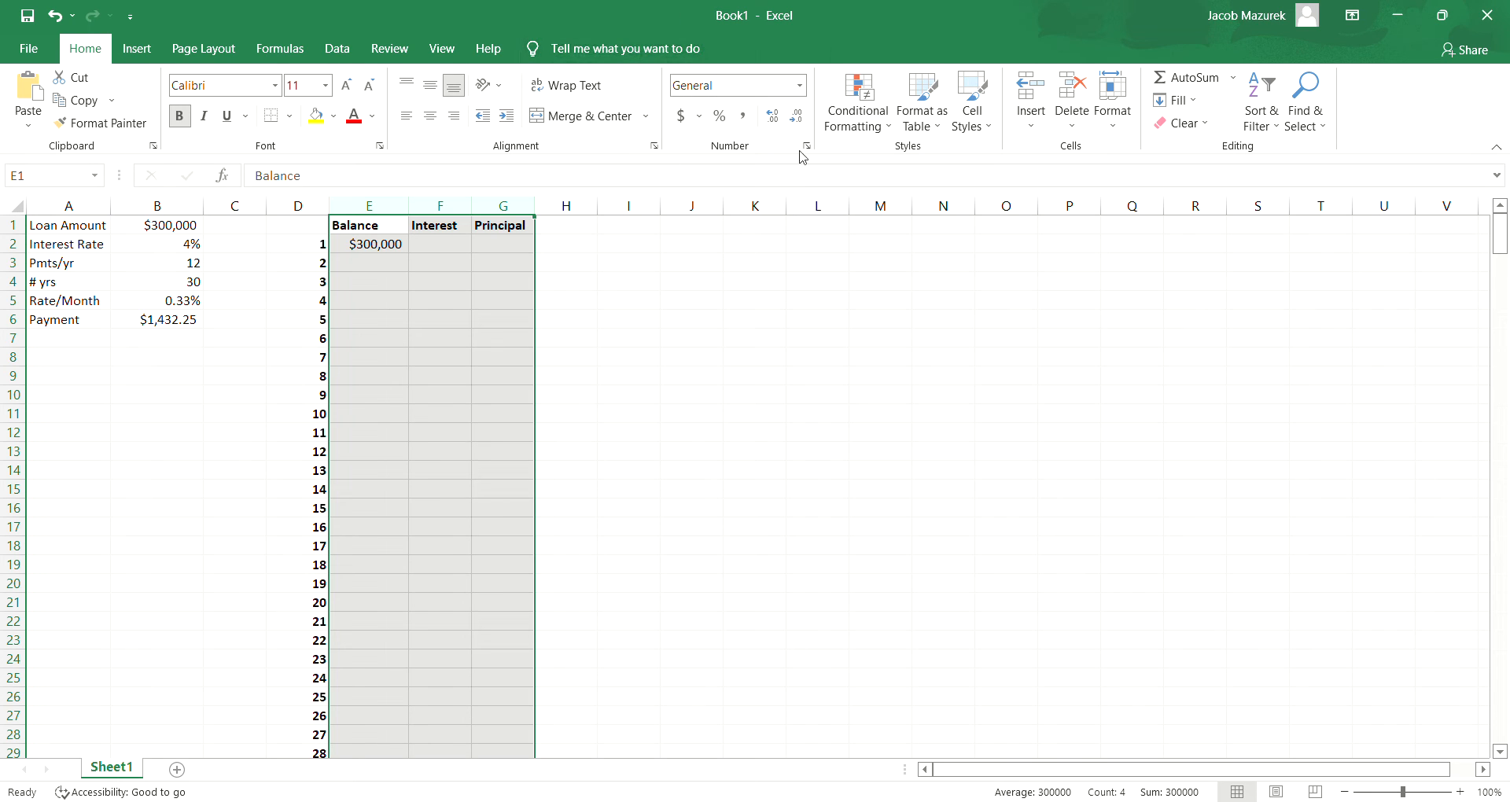
{"action": "left_click", "coordinate": [757, 241]}
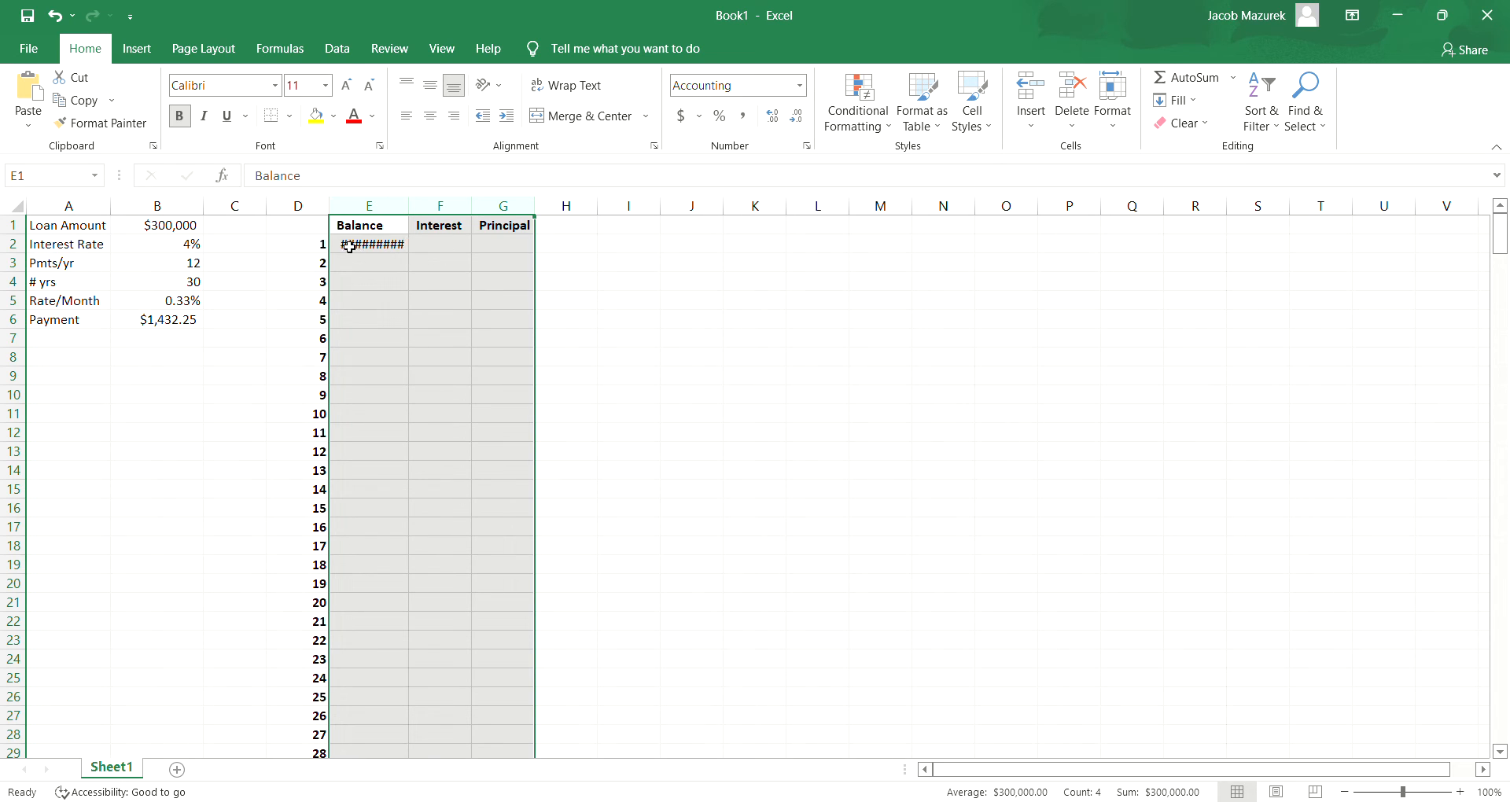
{"action": "left_click", "coordinate": [392, 261]}
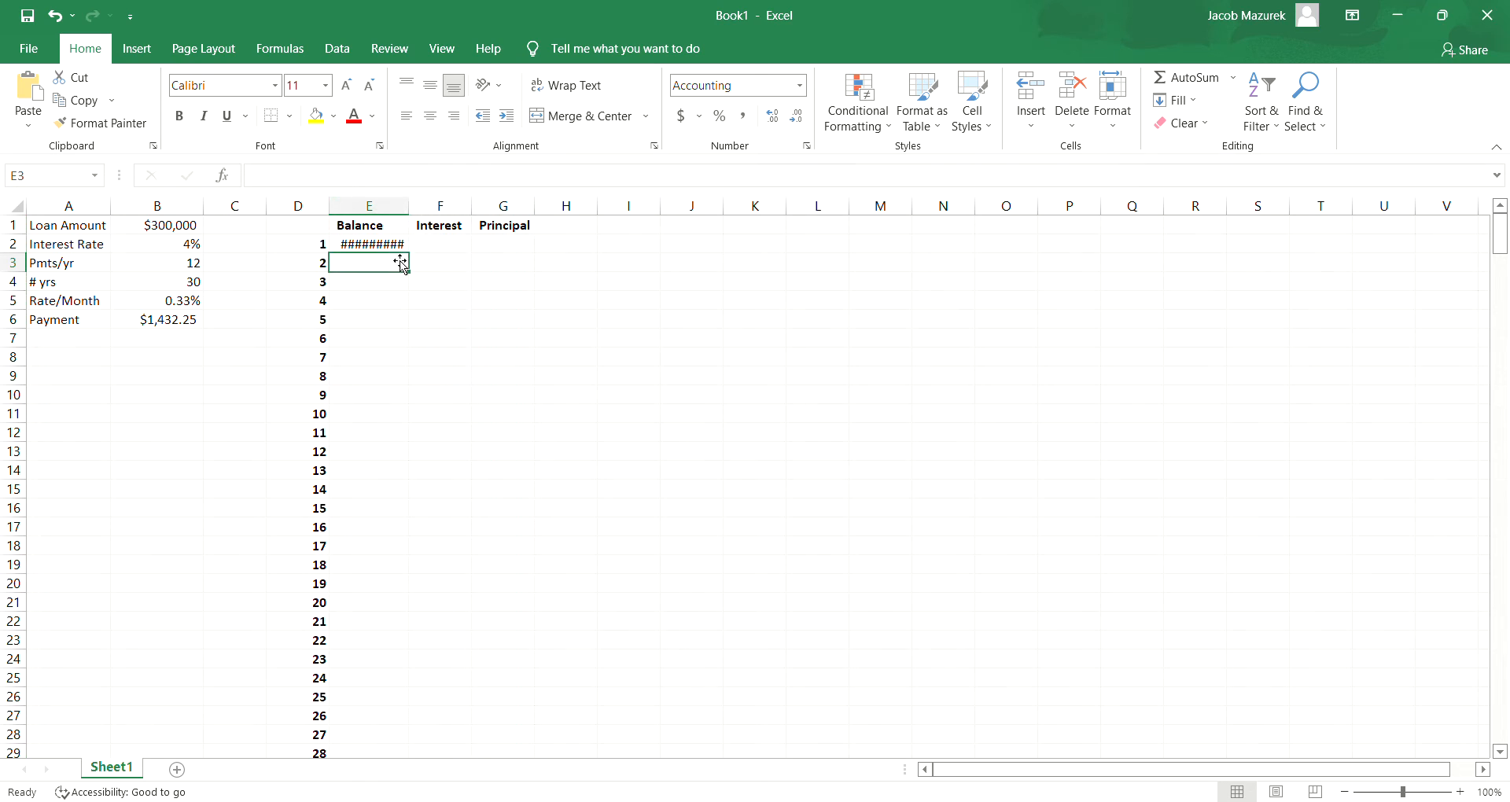
{"action": "double_click", "coordinate": [415, 210]}
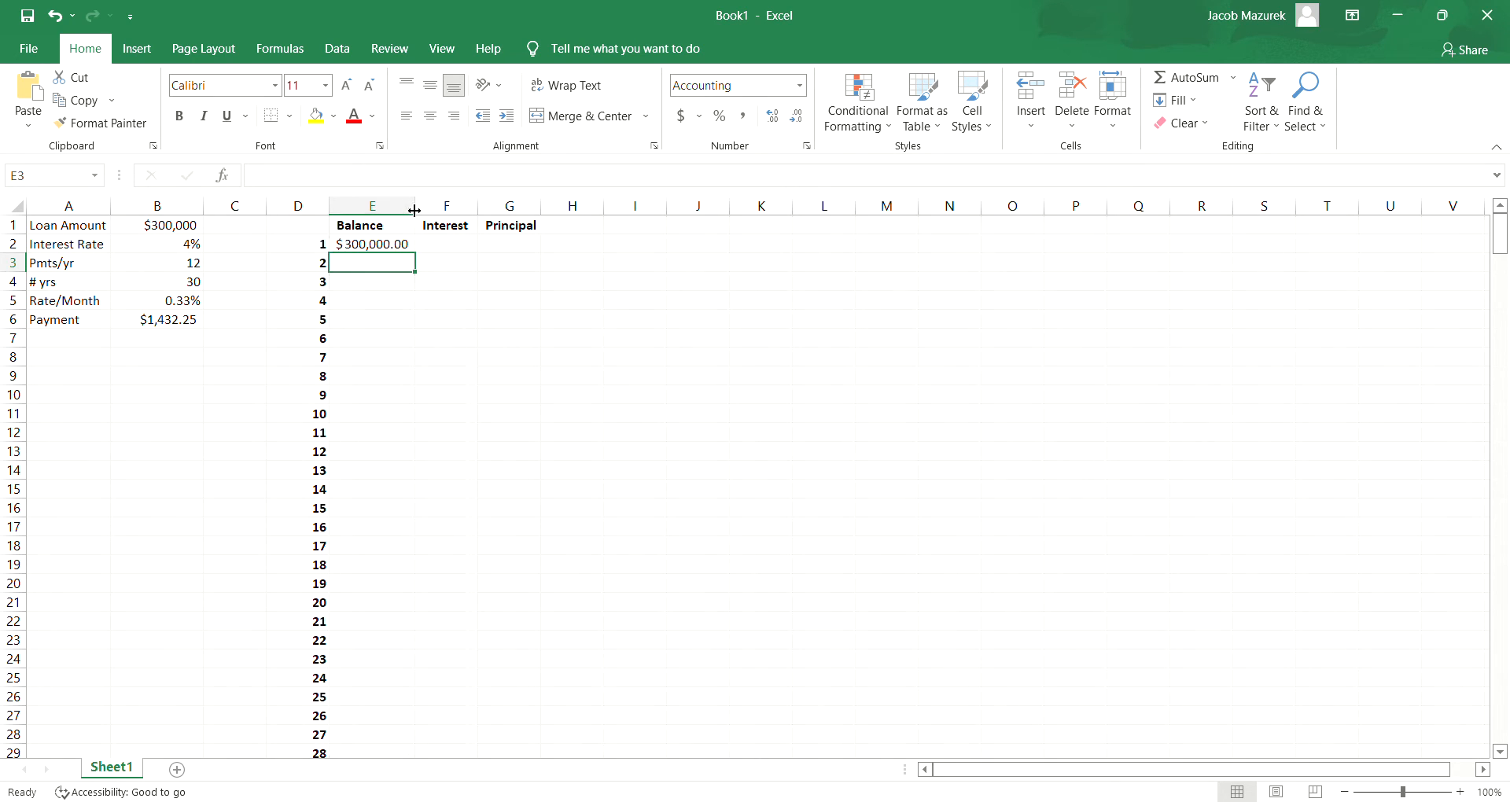
{"action": "left_click_drag", "start_coordinate": [446, 207], "coordinate": [493, 217]}
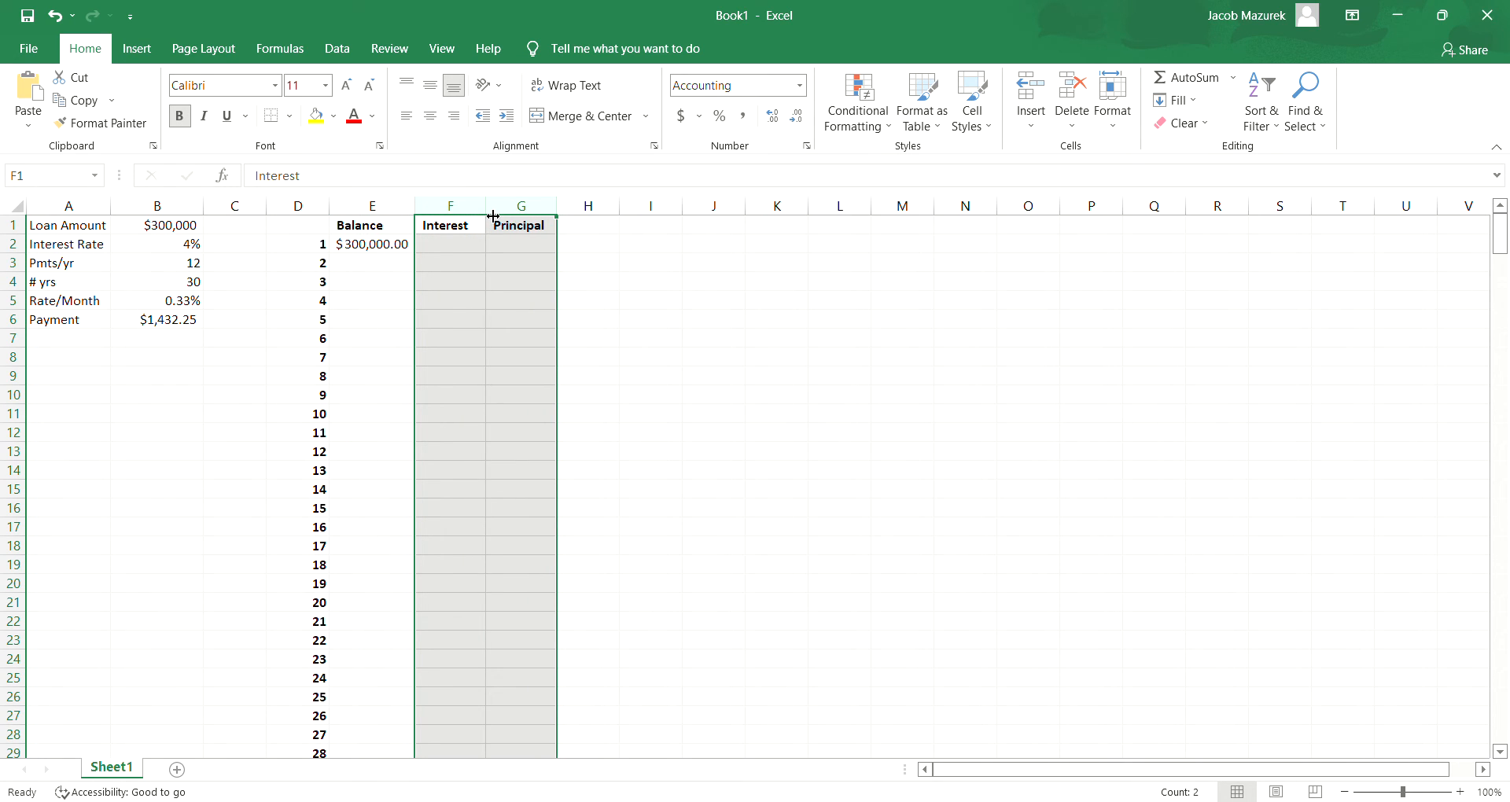
- Enter the formula =E2*B5 in F2 to calculate the first payment's interest from the balance and monthly rate
{"action": "left_click", "coordinate": [459, 248]}
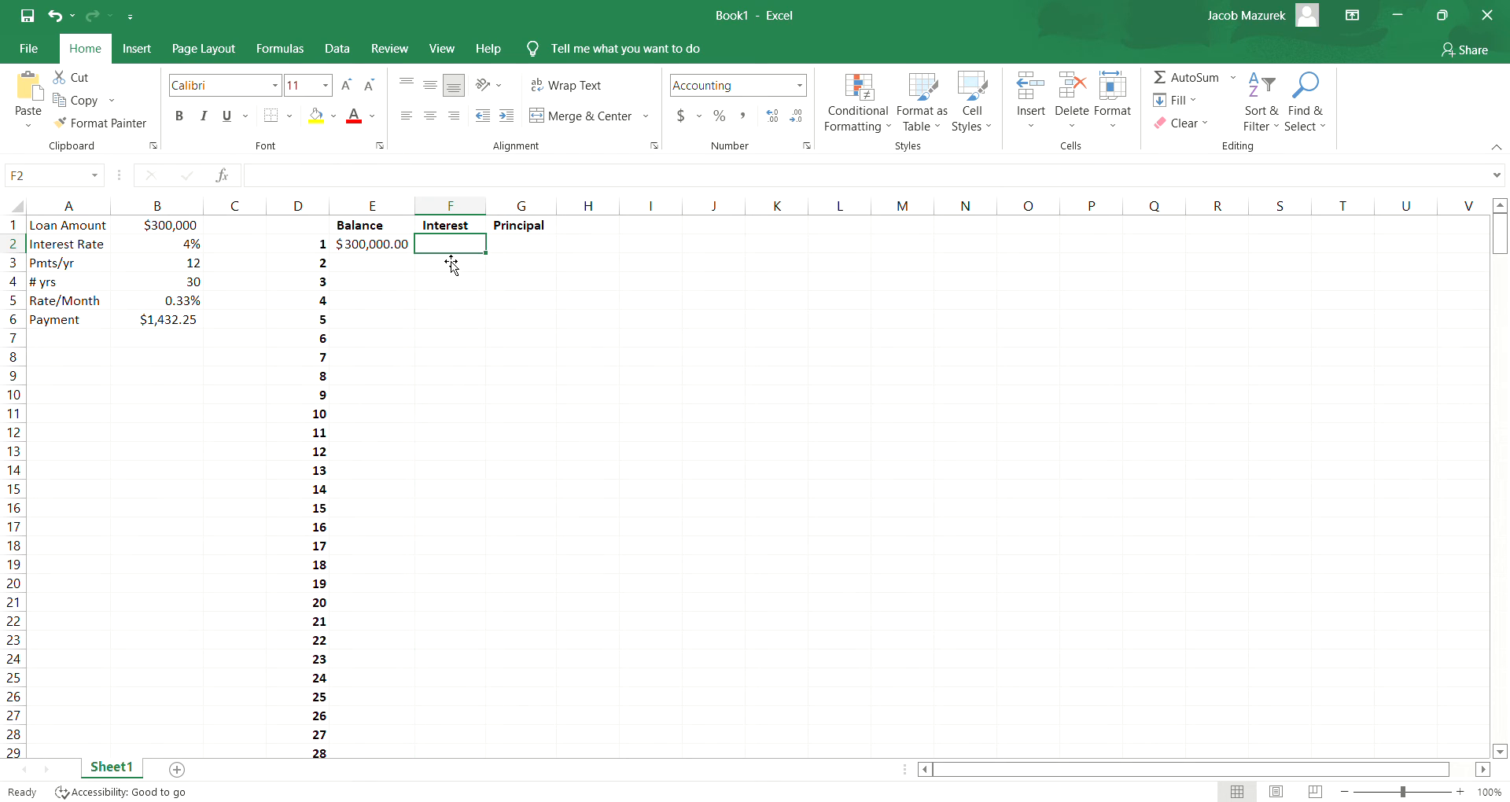
{"action": "left_click", "coordinate": [395, 248]}
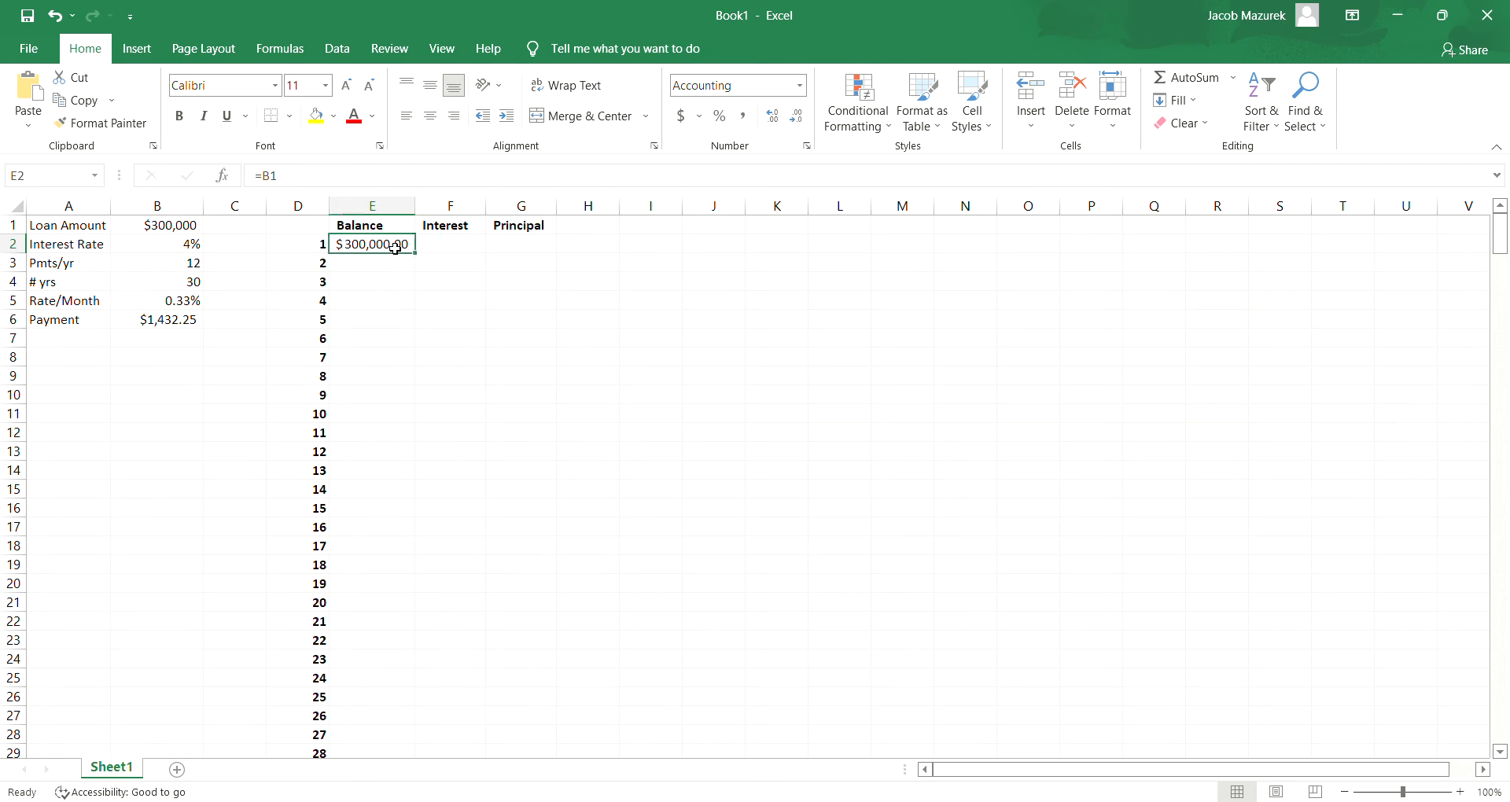
{"action": "left_click", "coordinate": [458, 252]}
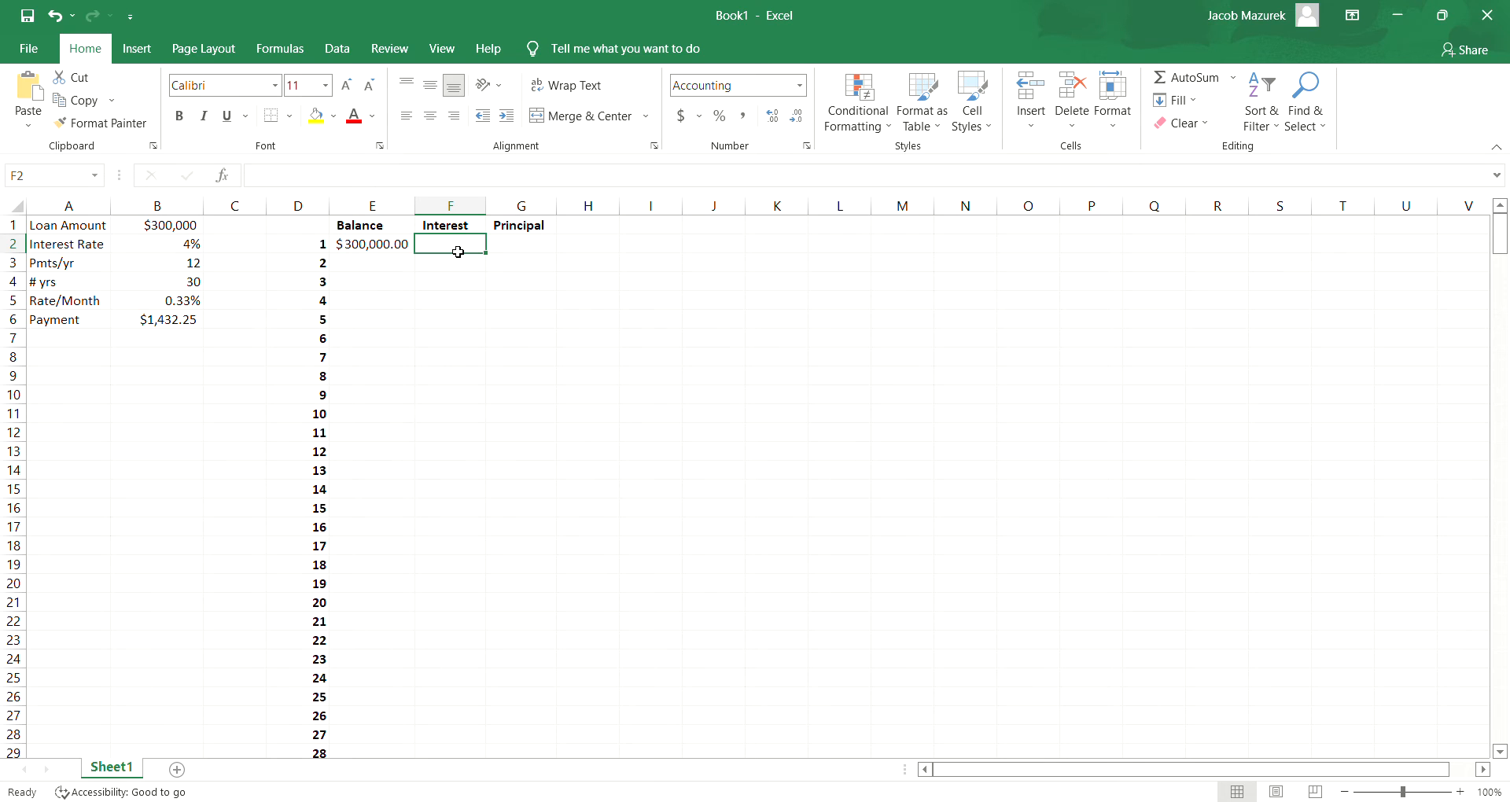
{"action": "type", "text": "="}
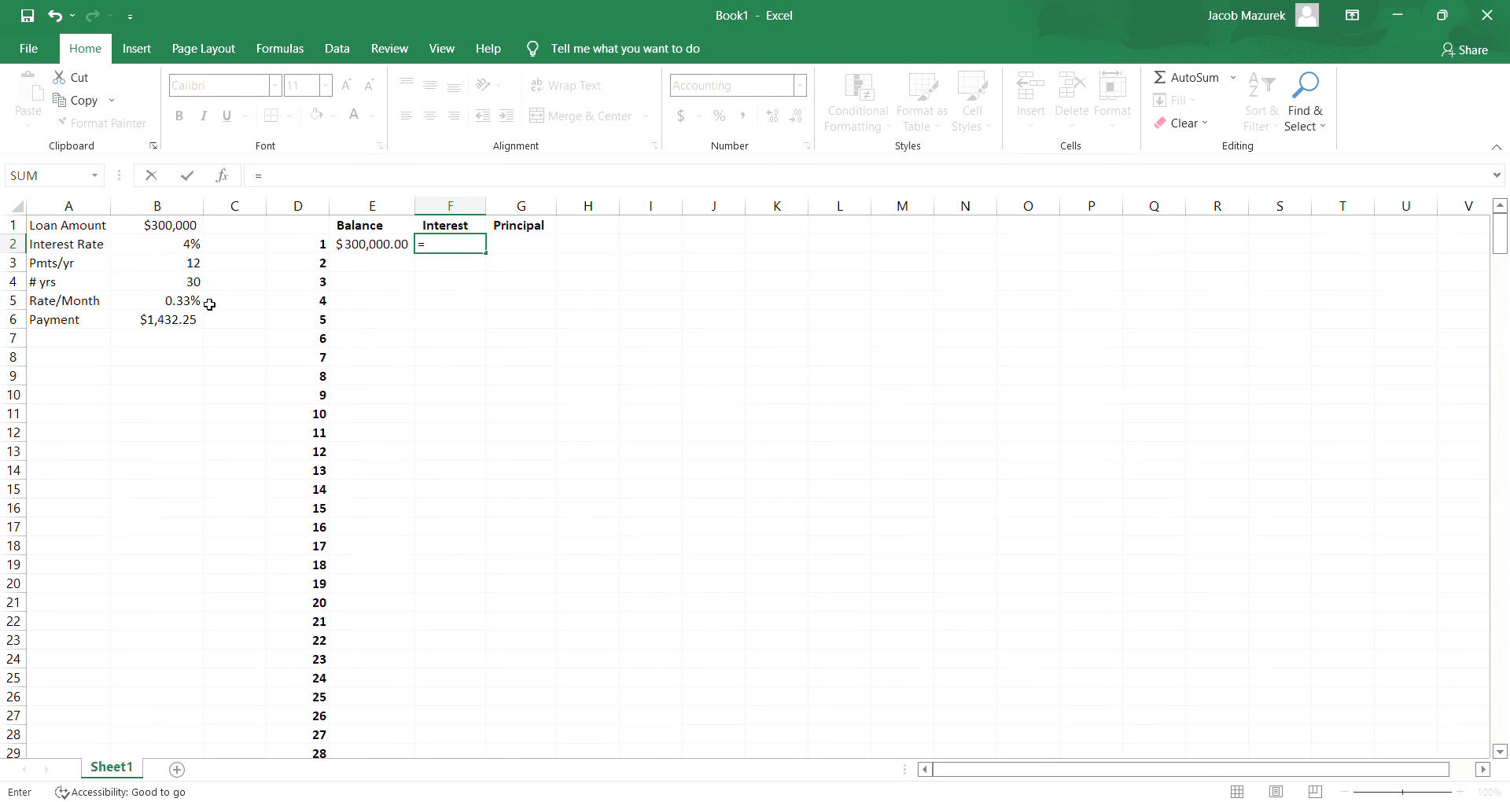
{"action": "left_click", "coordinate": [352, 247]}
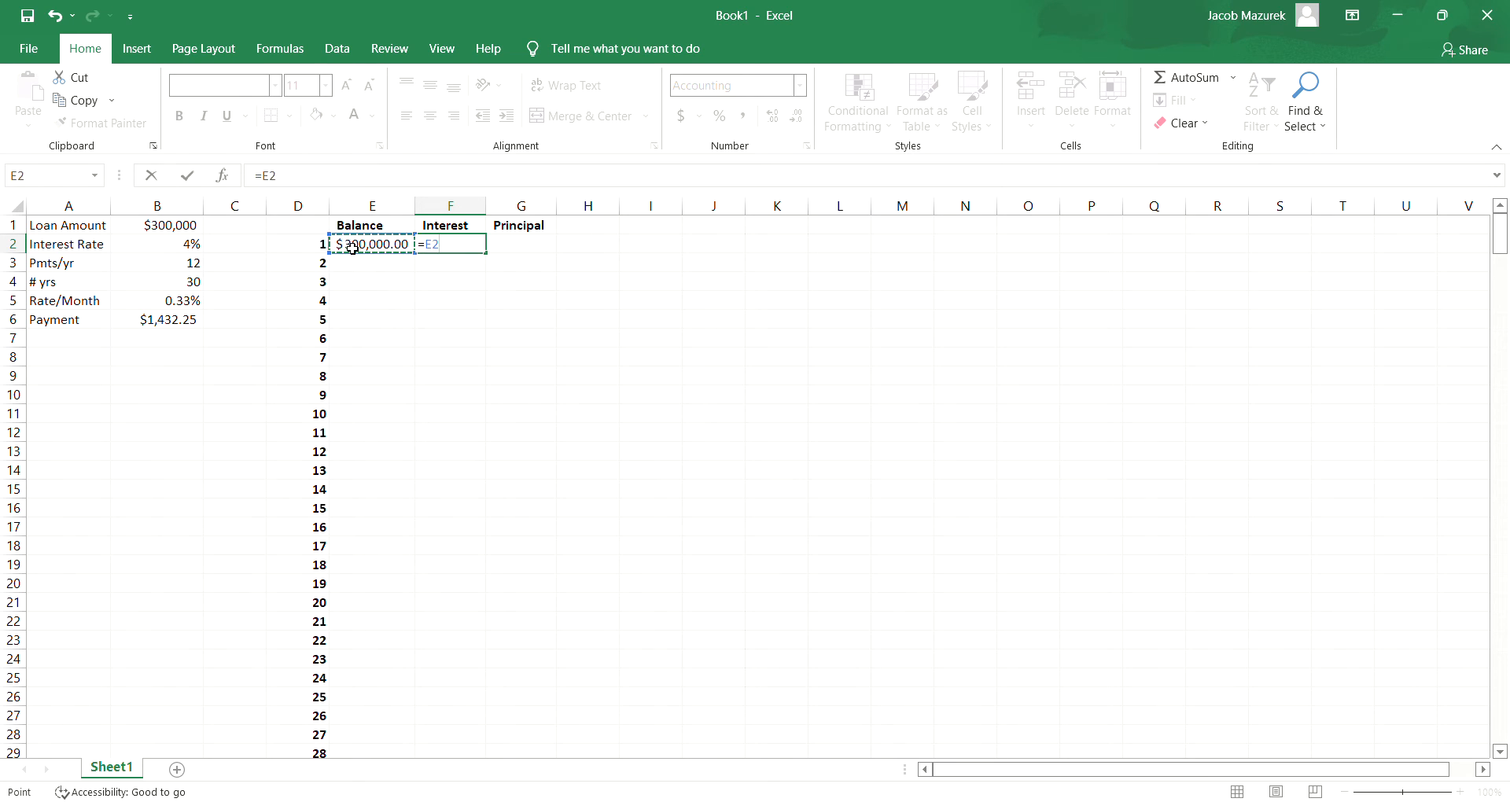
{"action": "type", "text": "*"}
{"action": "left_click", "coordinate": [165, 307]}
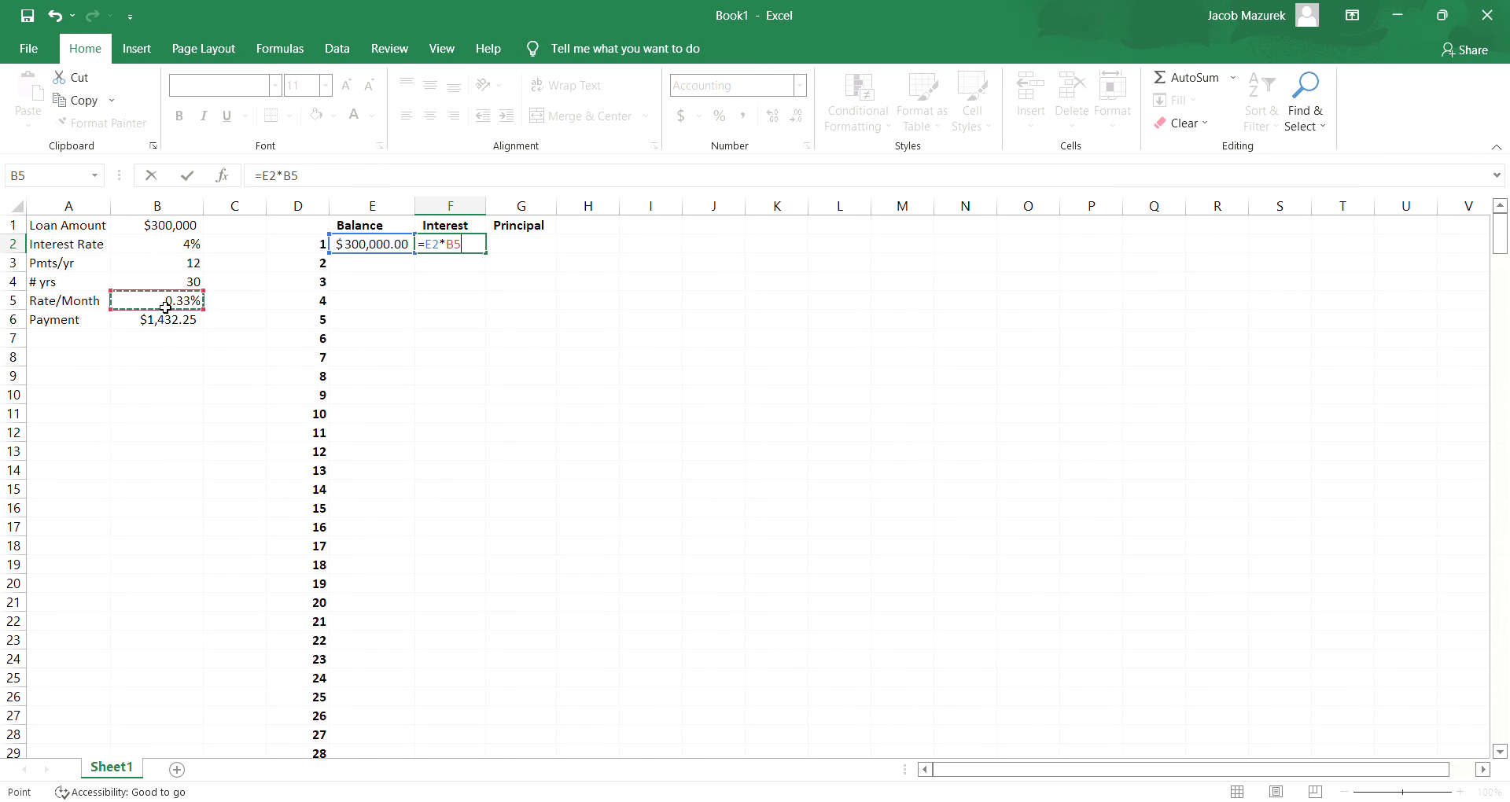
{"action": "type", "text": ")"}
{"action": "key", "text": "Return"}
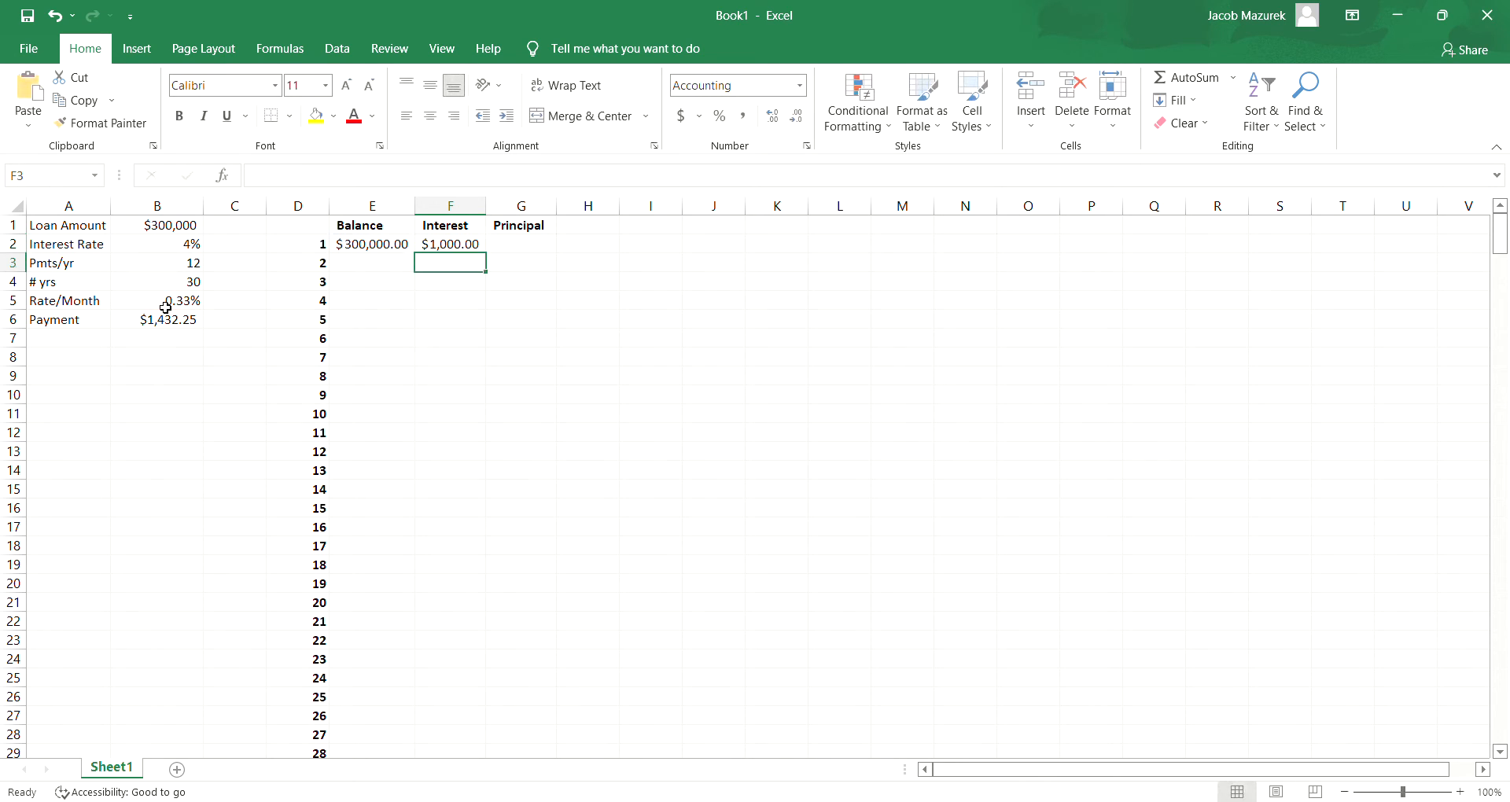
- Enter the formula =B6-F2 in G2 to calculate the principal part of the first payment
{"action": "left_click", "coordinate": [514, 252]}
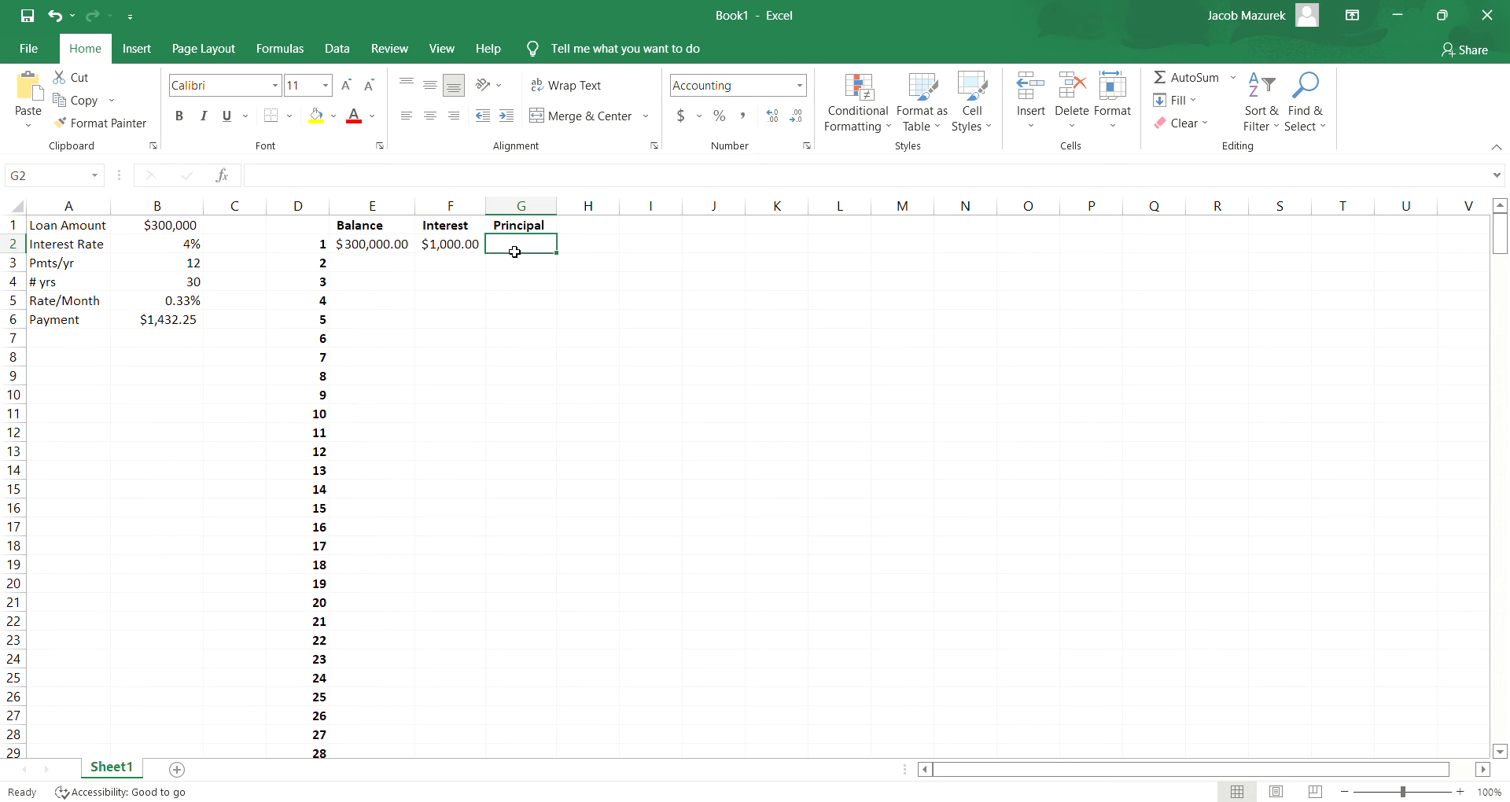
{"action": "type", "text": "="}
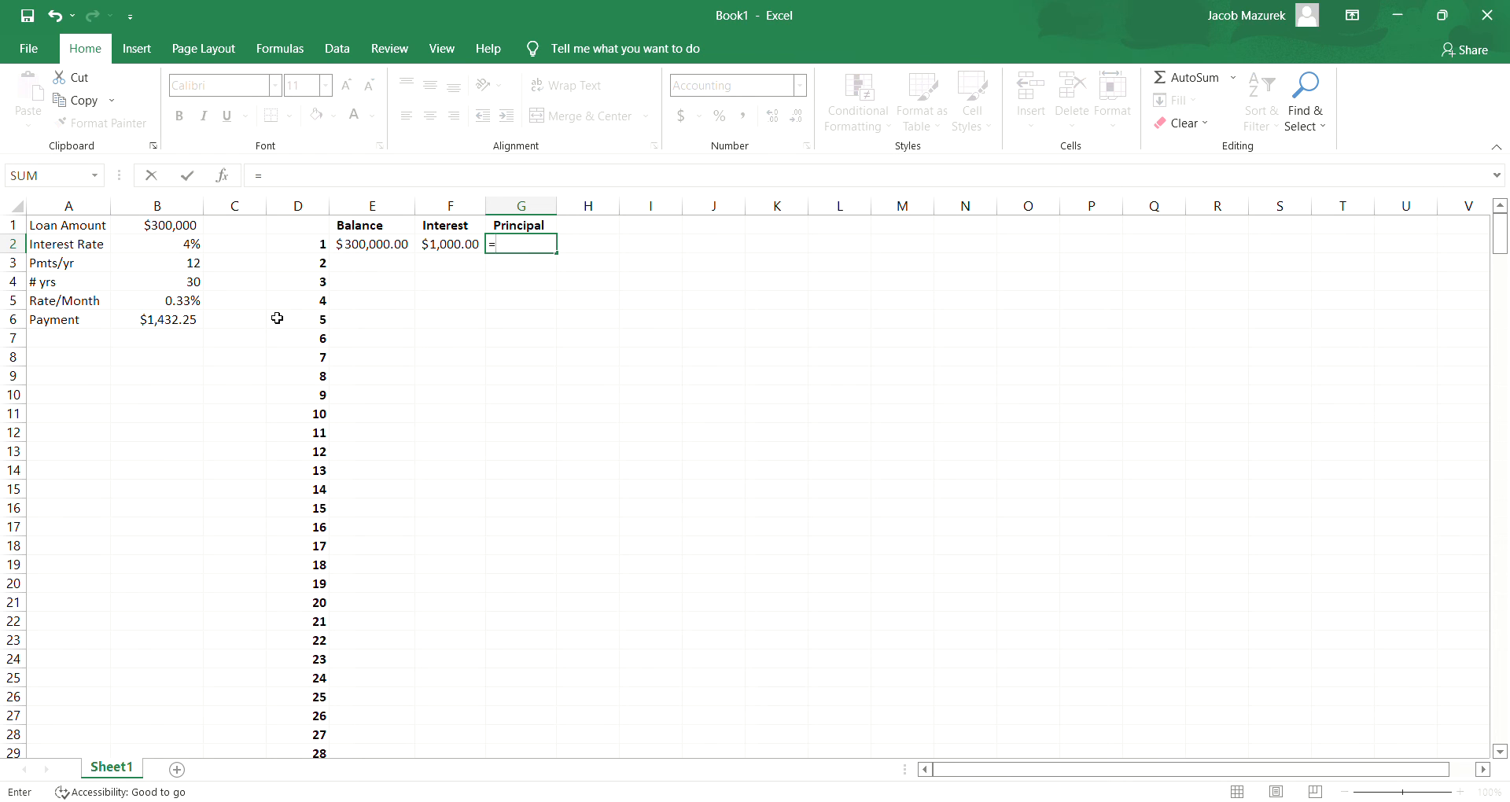
{"action": "left_click", "coordinate": [155, 322]}
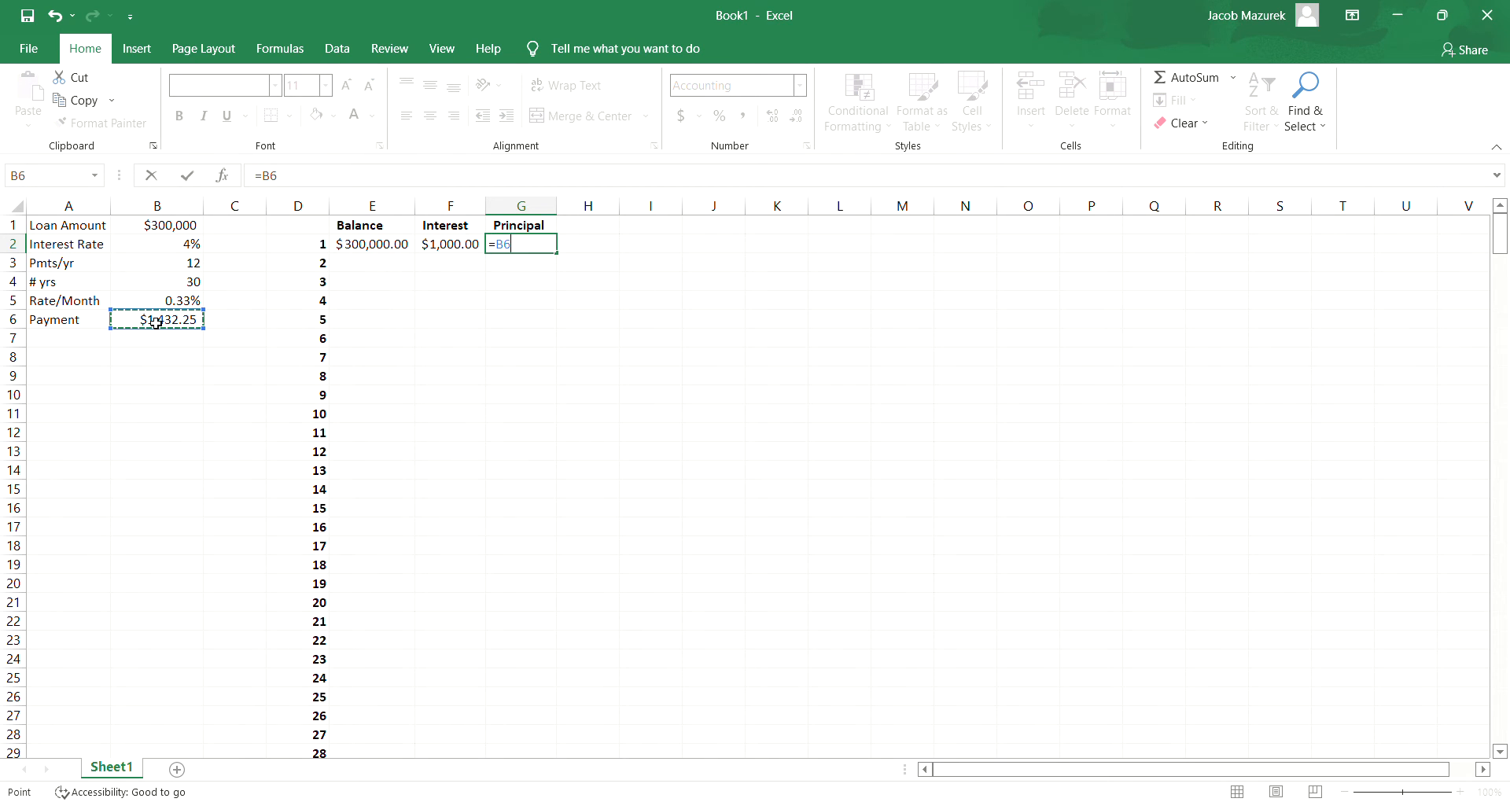
{"action": "type", "text": "-"}
{"action": "left_click", "coordinate": [442, 248]}
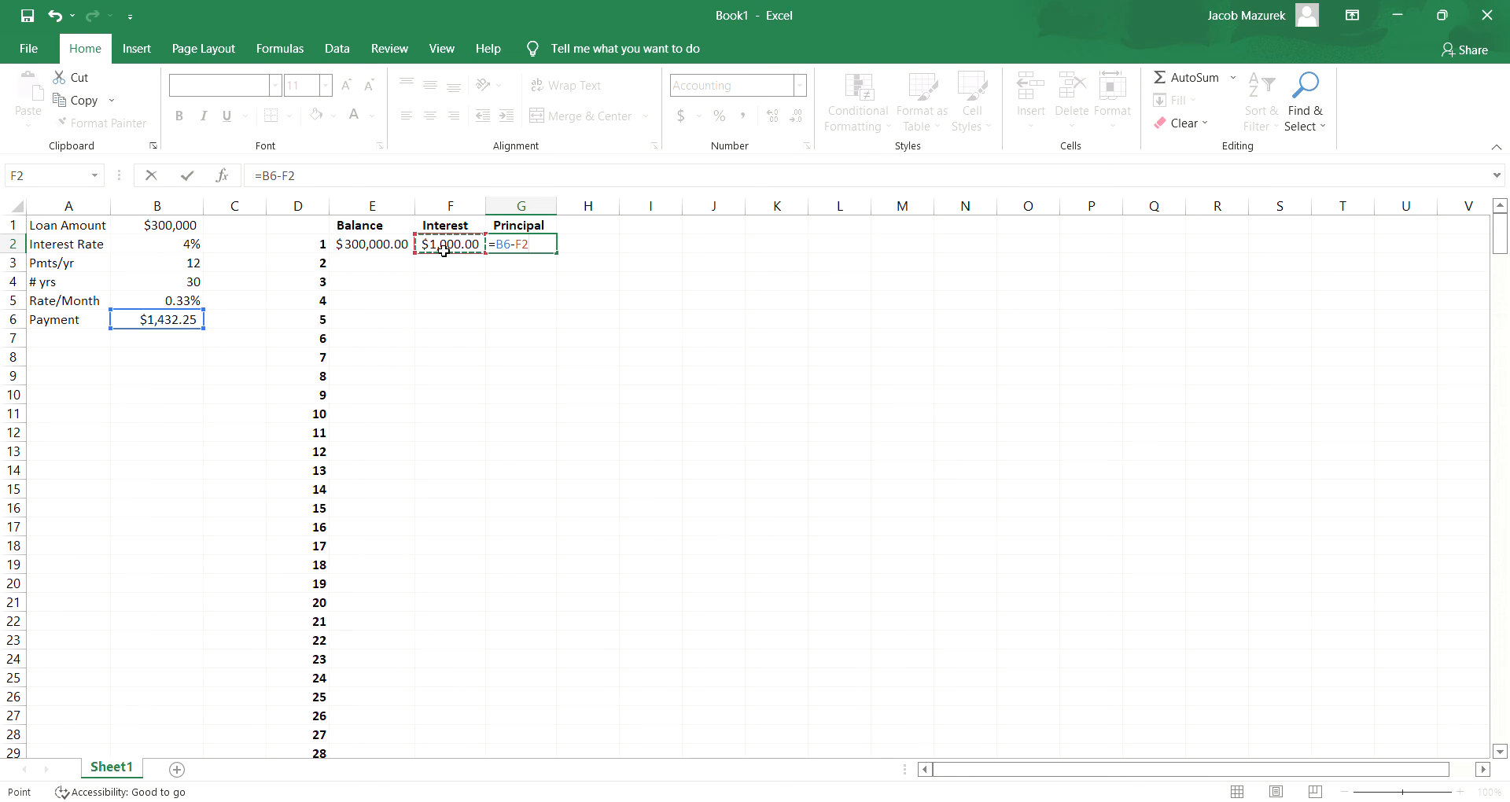
{"action": "key", "text": "Return"}
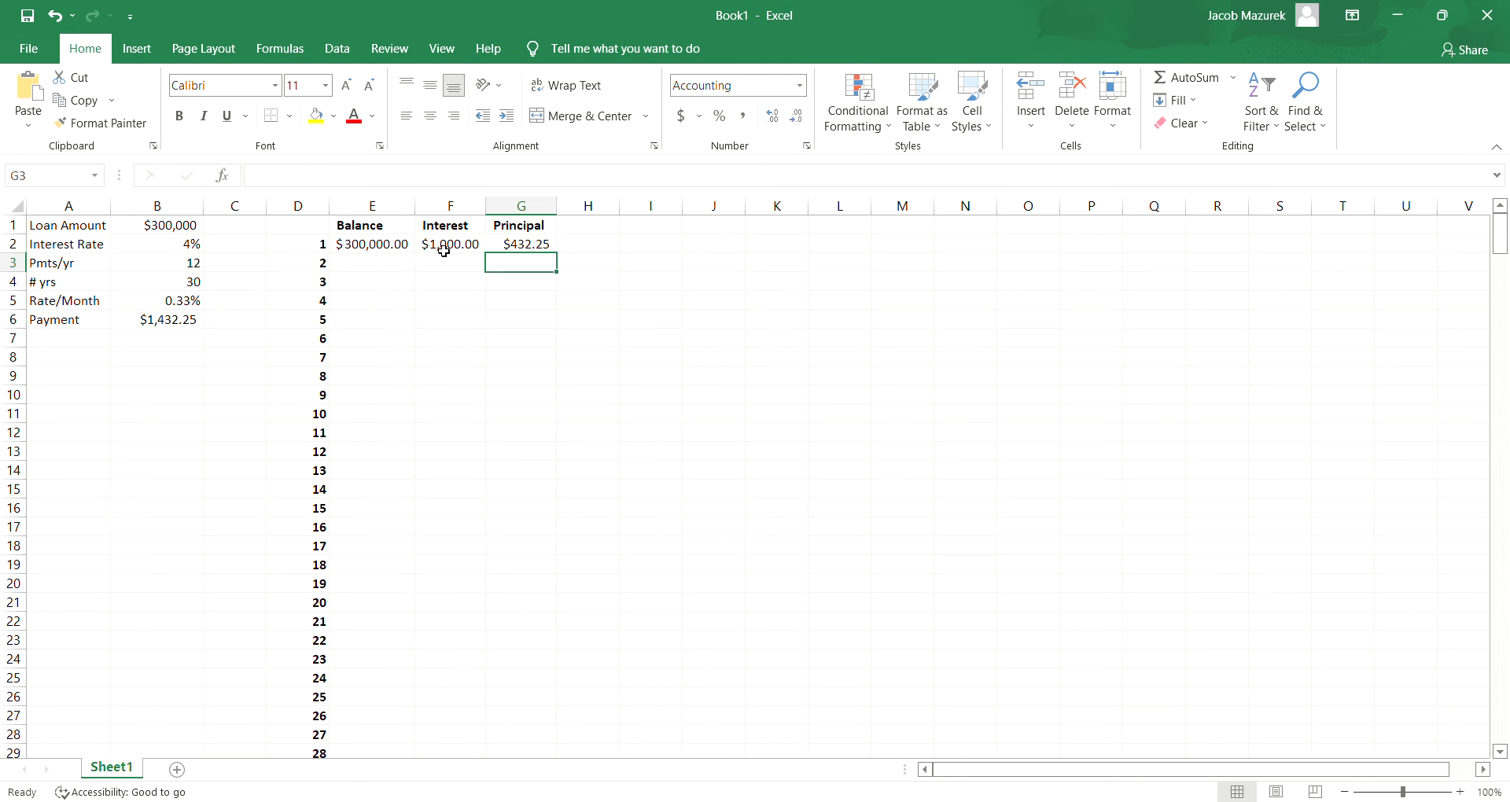
{"action": "left_click", "coordinate": [539, 246]}
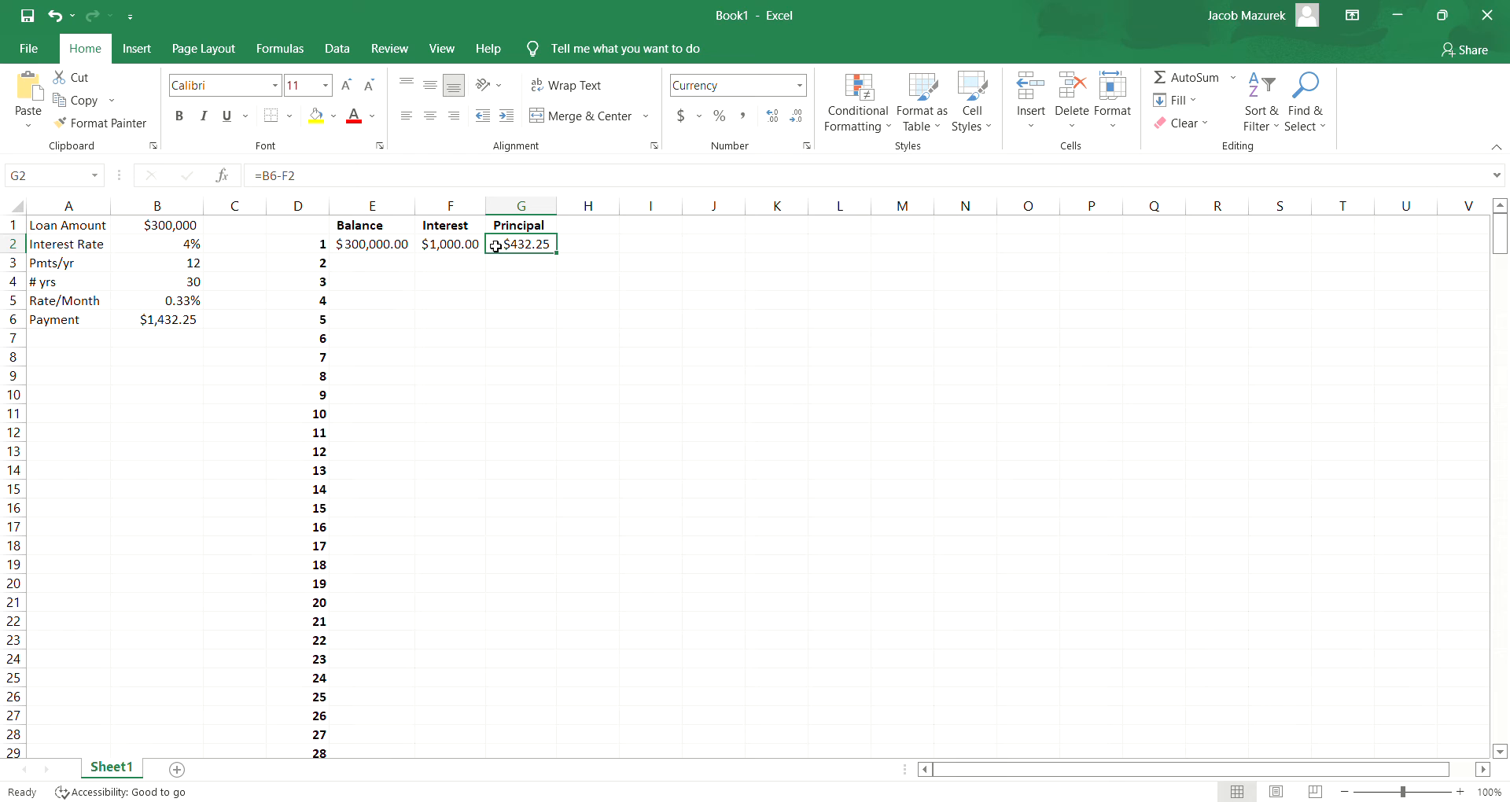
- Enter the formula =E2-G2 in E3 to calculate the balance for the second payment
{"action": "left_click", "coordinate": [385, 268]}
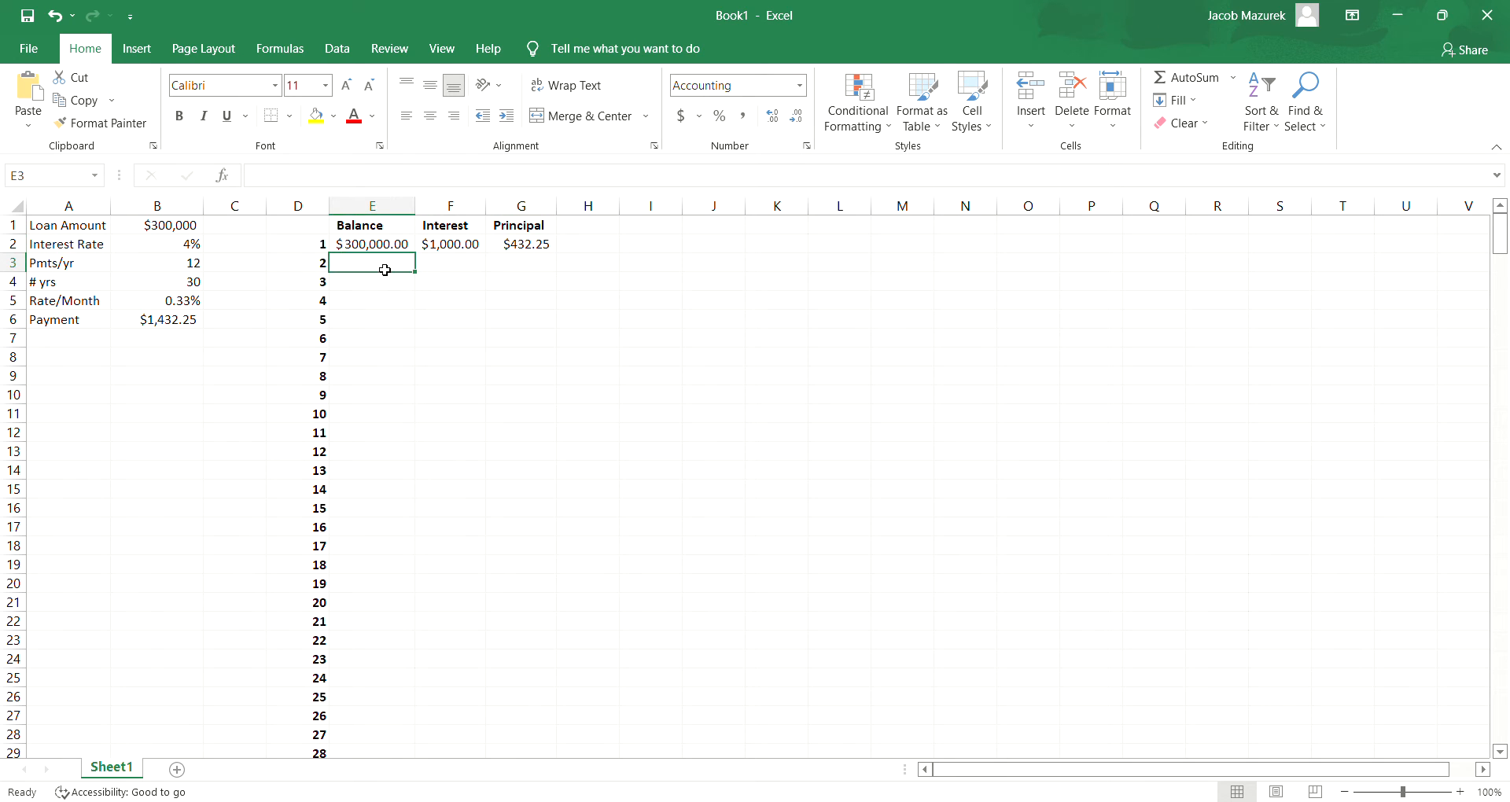
{"action": "type", "text": "="}
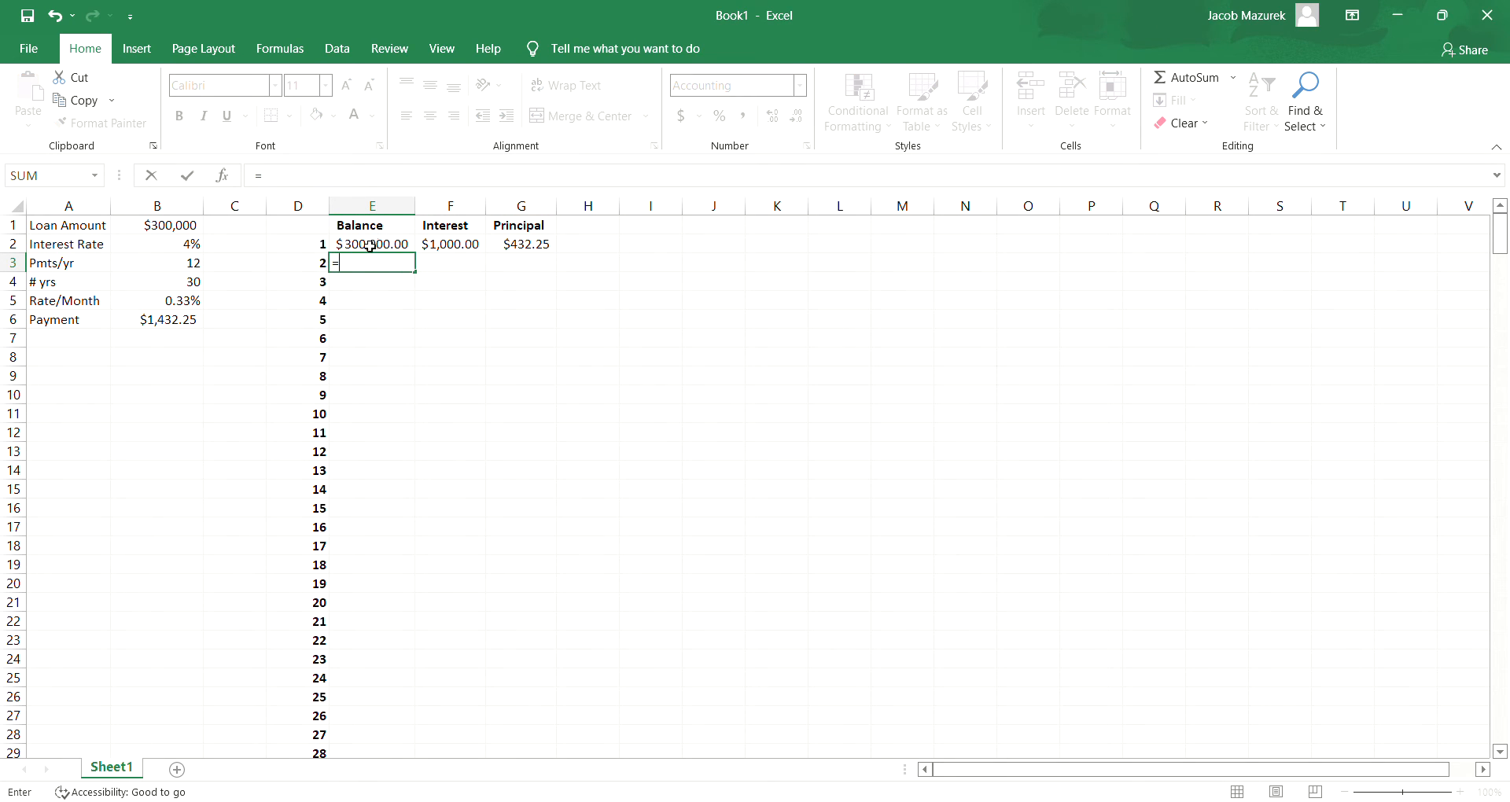
{"action": "left_click", "coordinate": [370, 246]}
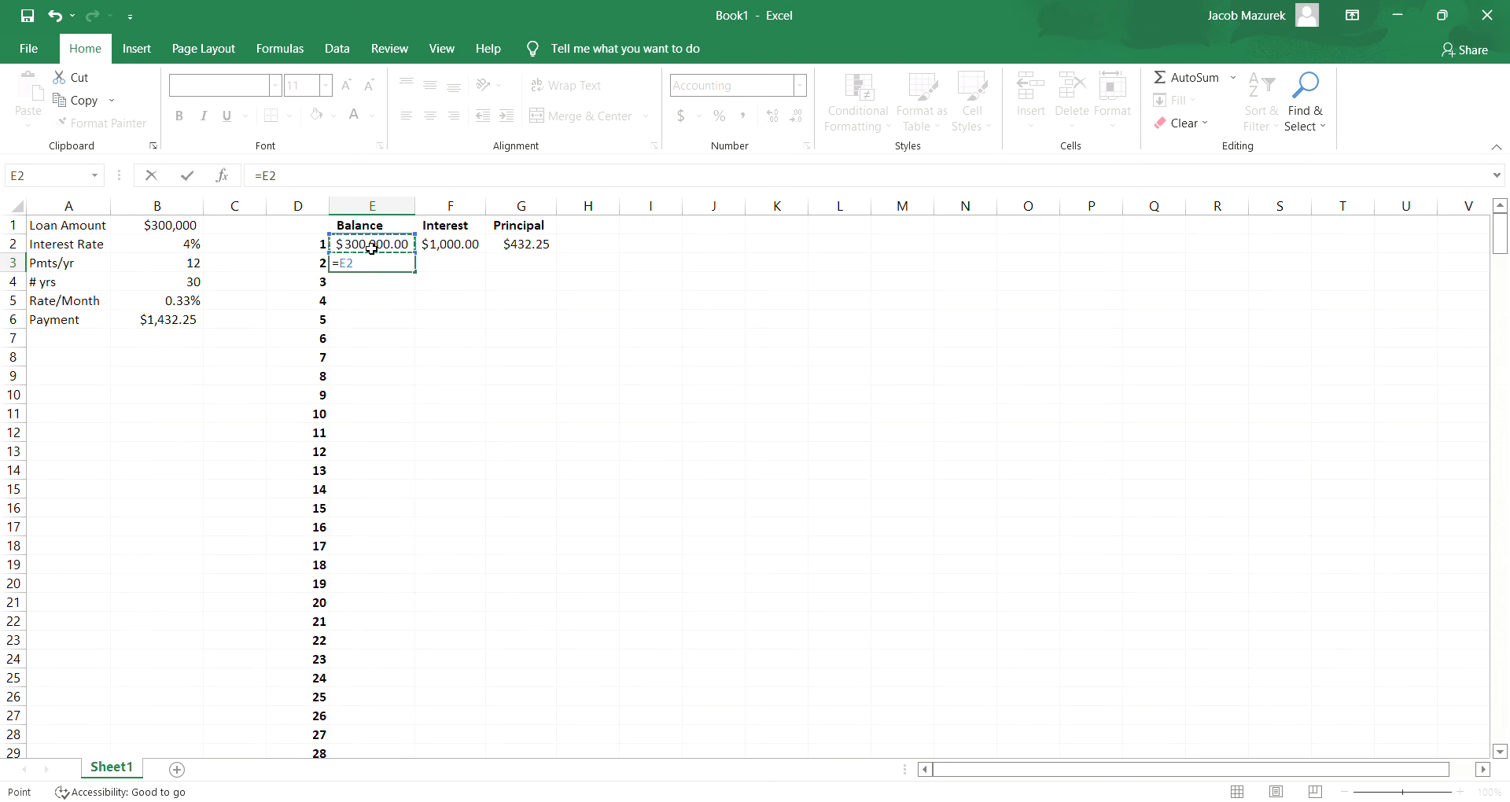
{"action": "type", "text": "-"}
{"action": "left_click", "coordinate": [524, 246]}
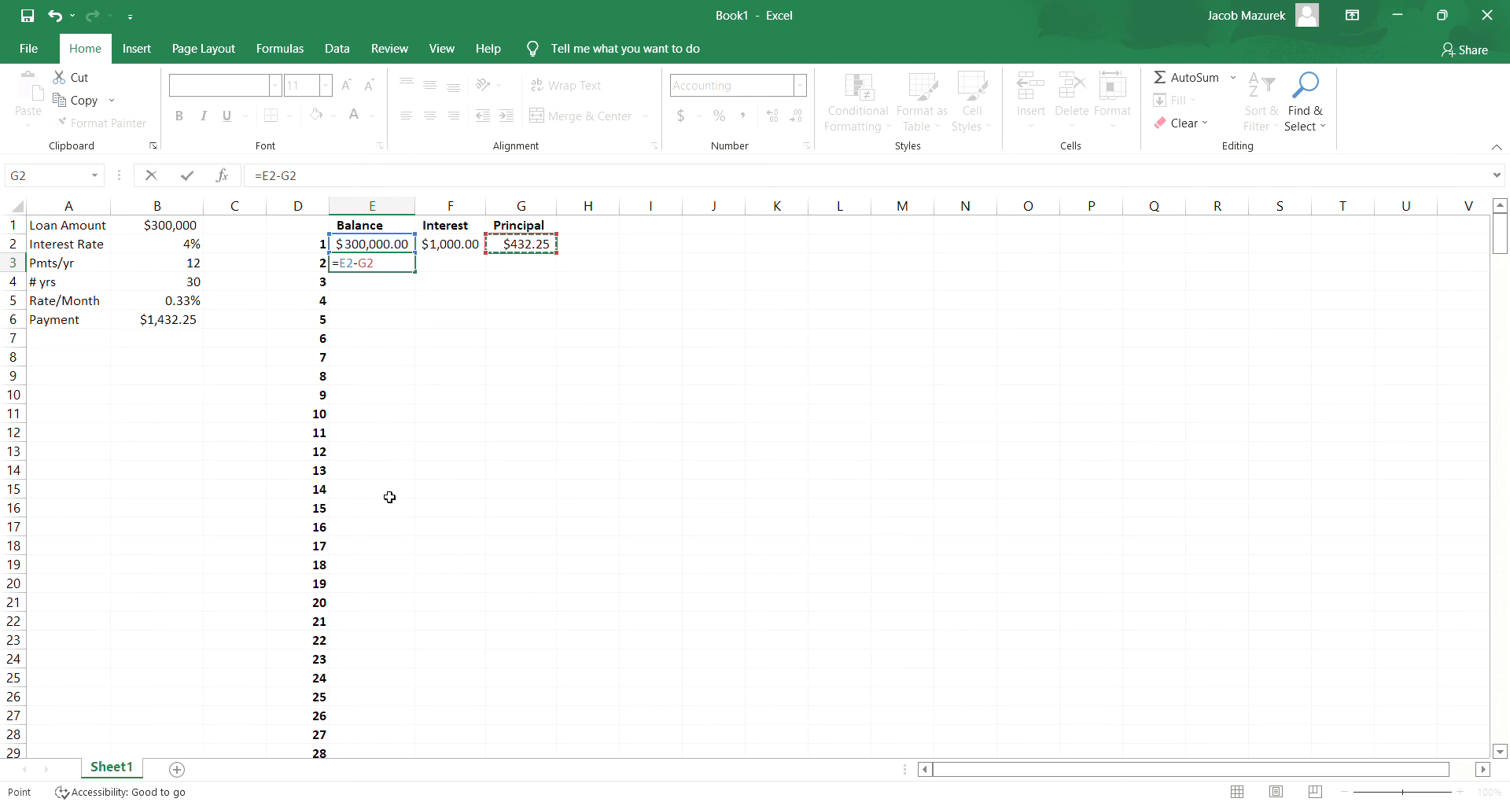
{"action": "key", "text": "Return"}
- Make the monthly rate reference in F2 absolute so the interest formula reads =E2*$B$5
{"action": "left_click", "coordinate": [478, 247]}
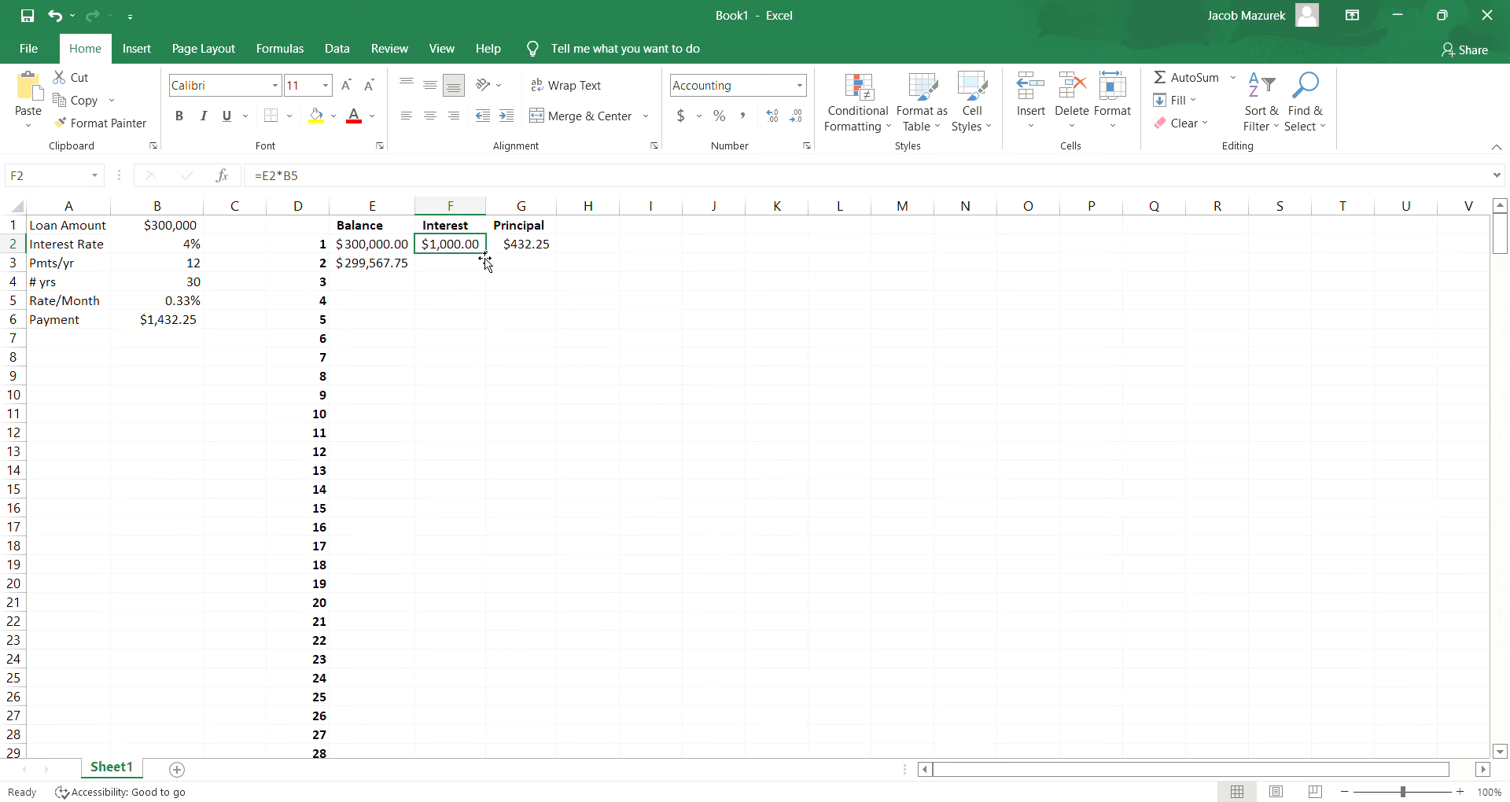
{"action": "double_click", "coordinate": [473, 245]}
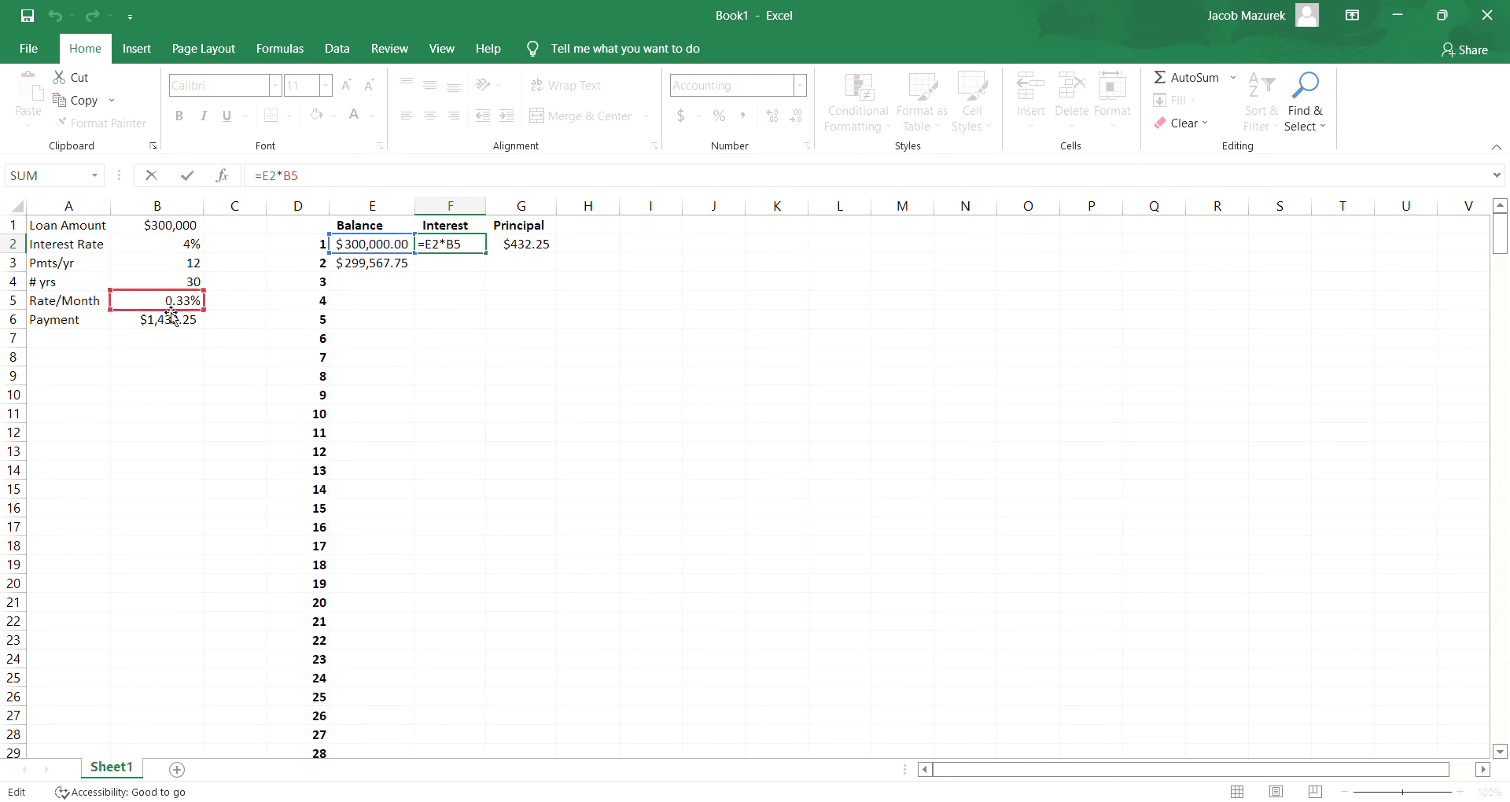
{"action": "left_click", "coordinate": [321, 181]}
{"action": "double_click", "coordinate": [295, 179]}
{"action": "key", "text": "F4"}
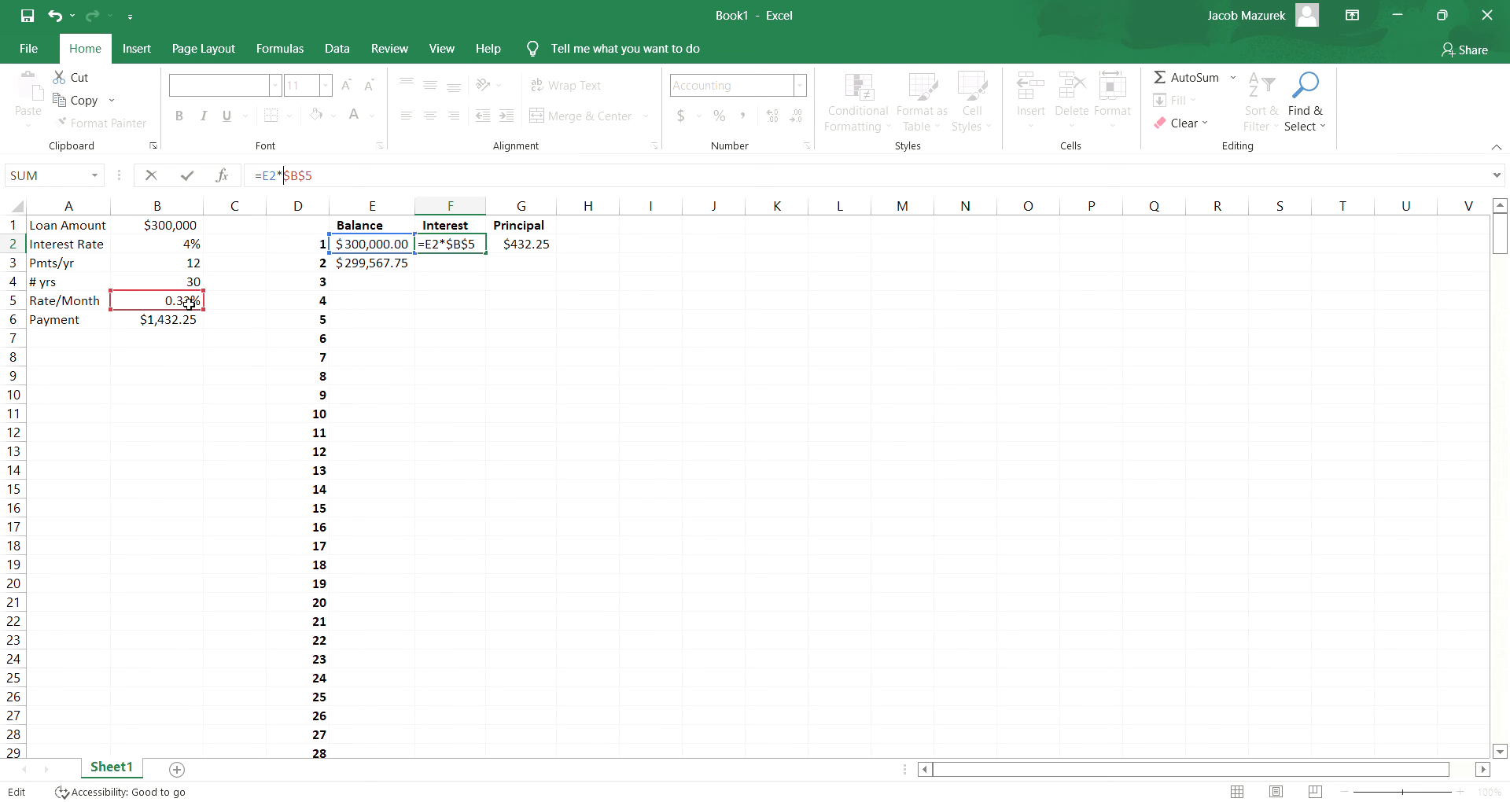
{"action": "key", "text": "Return"}
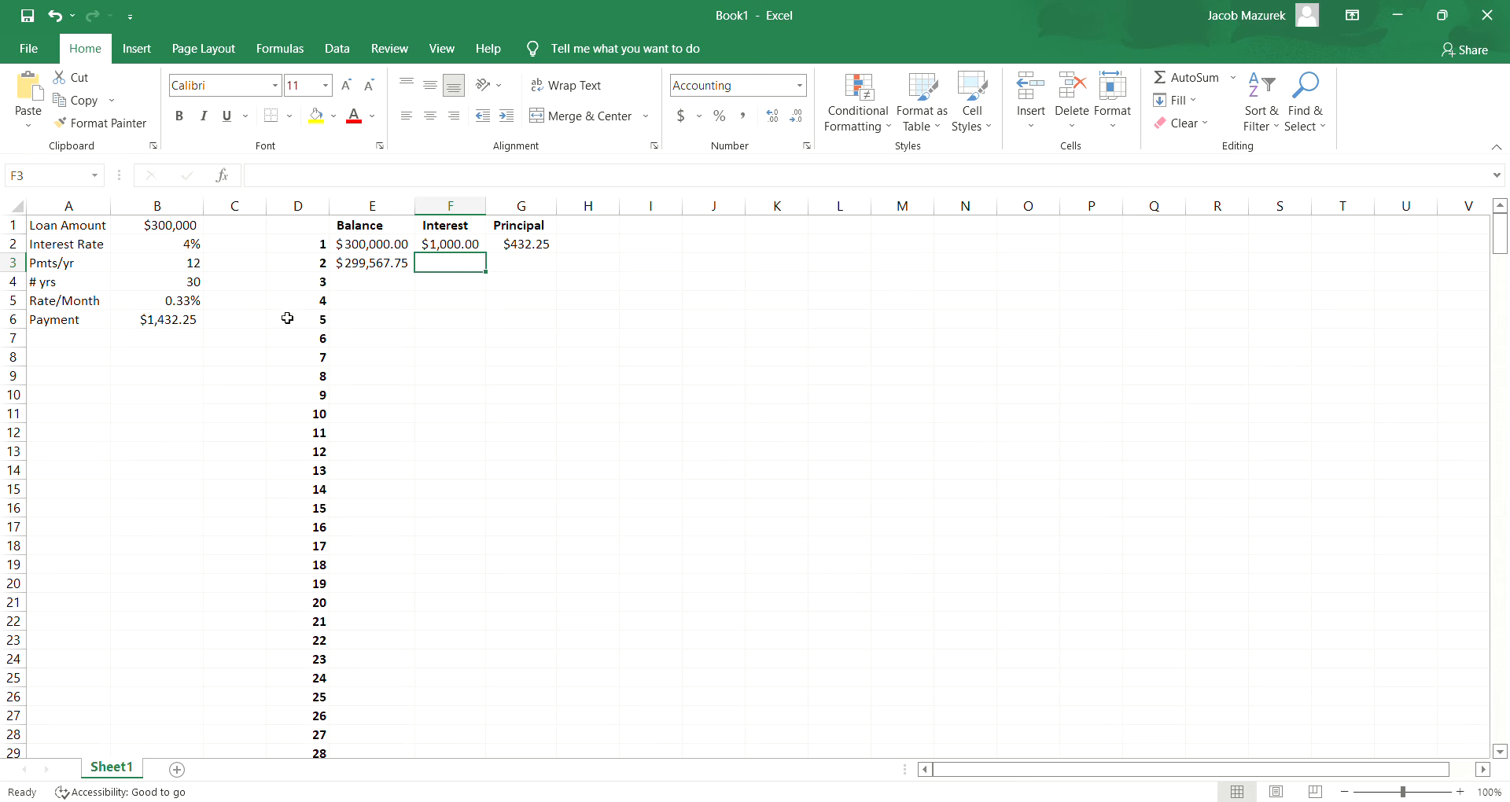
- Make the payment reference in G2 absolute so the principal formula reads =$B$6-F2, and review the formula
{"action": "left_click", "coordinate": [532, 247]}
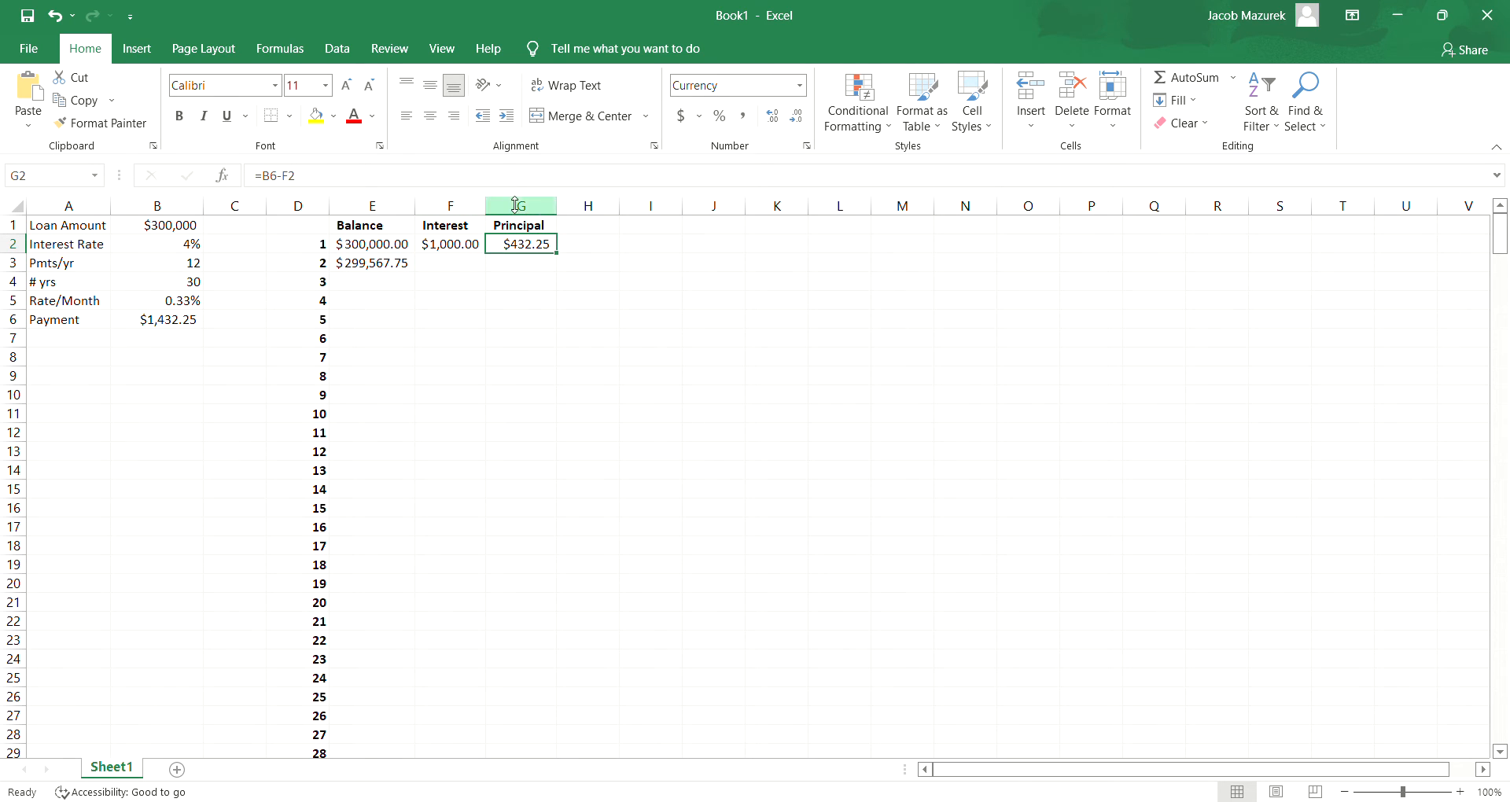
{"action": "left_click", "coordinate": [499, 182]}
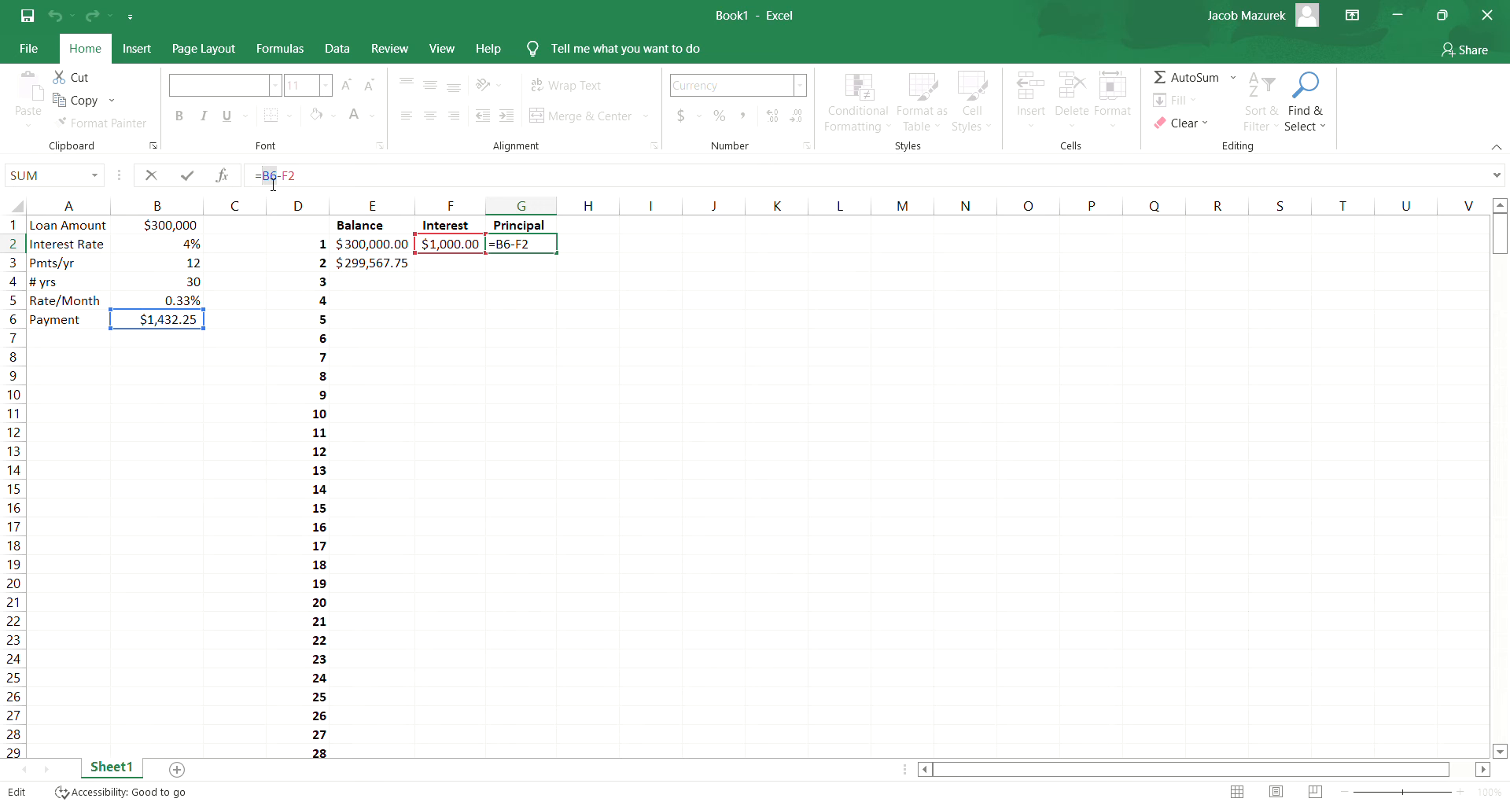
{"action": "key", "text": "F4"}
{"action": "key", "text": "Return"}
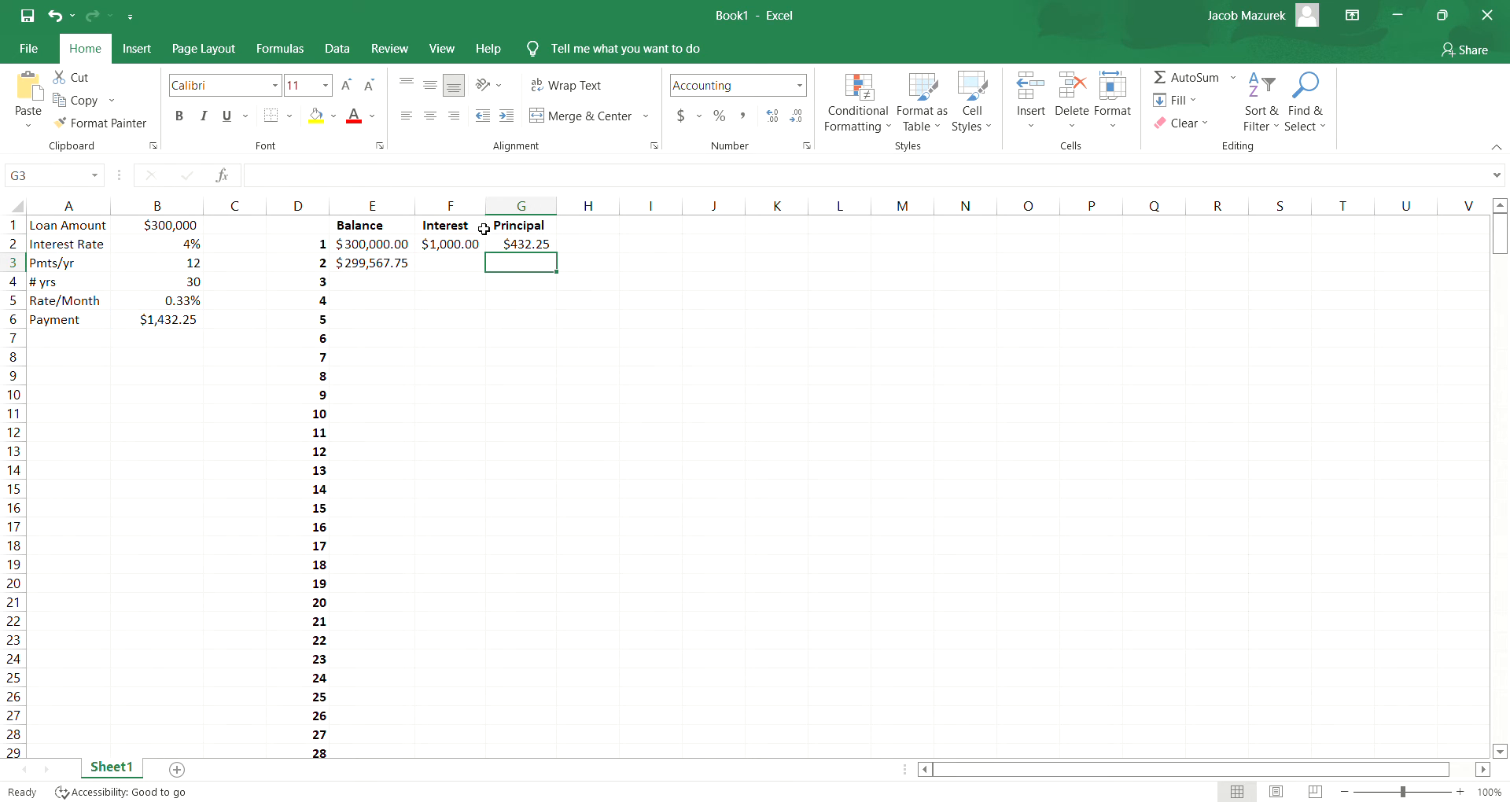
{"action": "left_click", "coordinate": [514, 249]}
{"action": "key", "text": "ctrl+shift+4"}
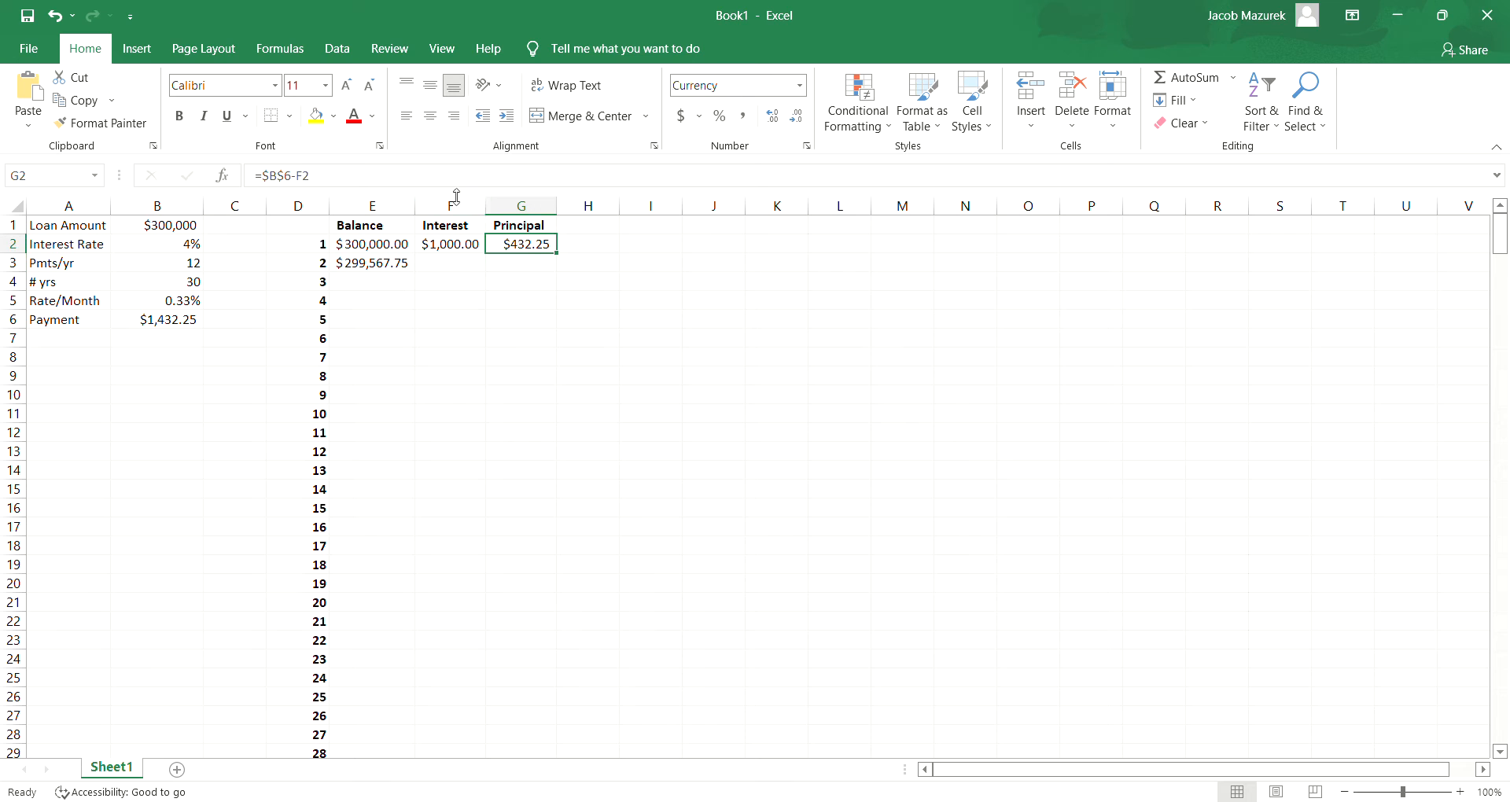
{"action": "left_click", "coordinate": [451, 181]}
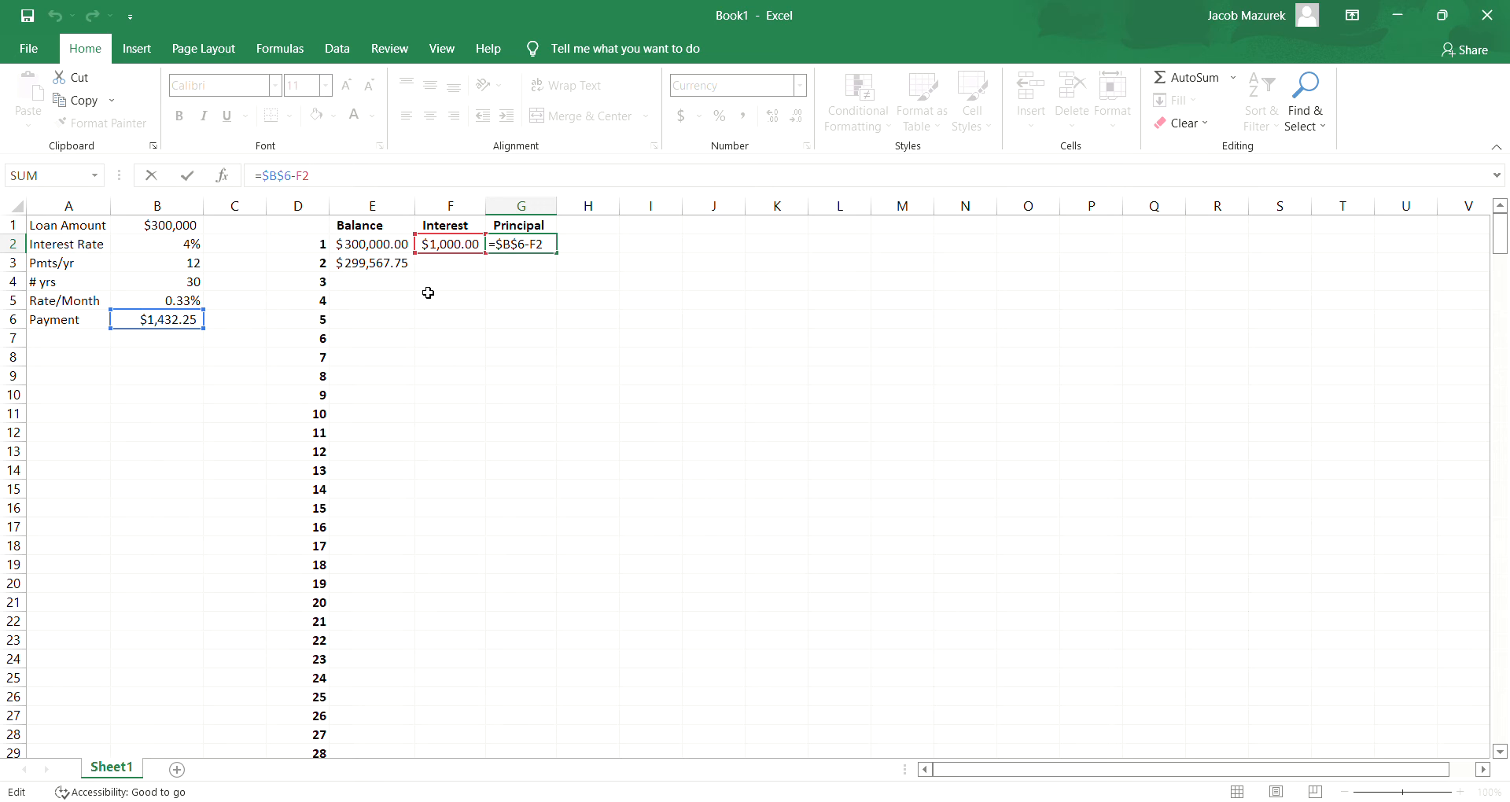
{"action": "key", "text": "Return"}
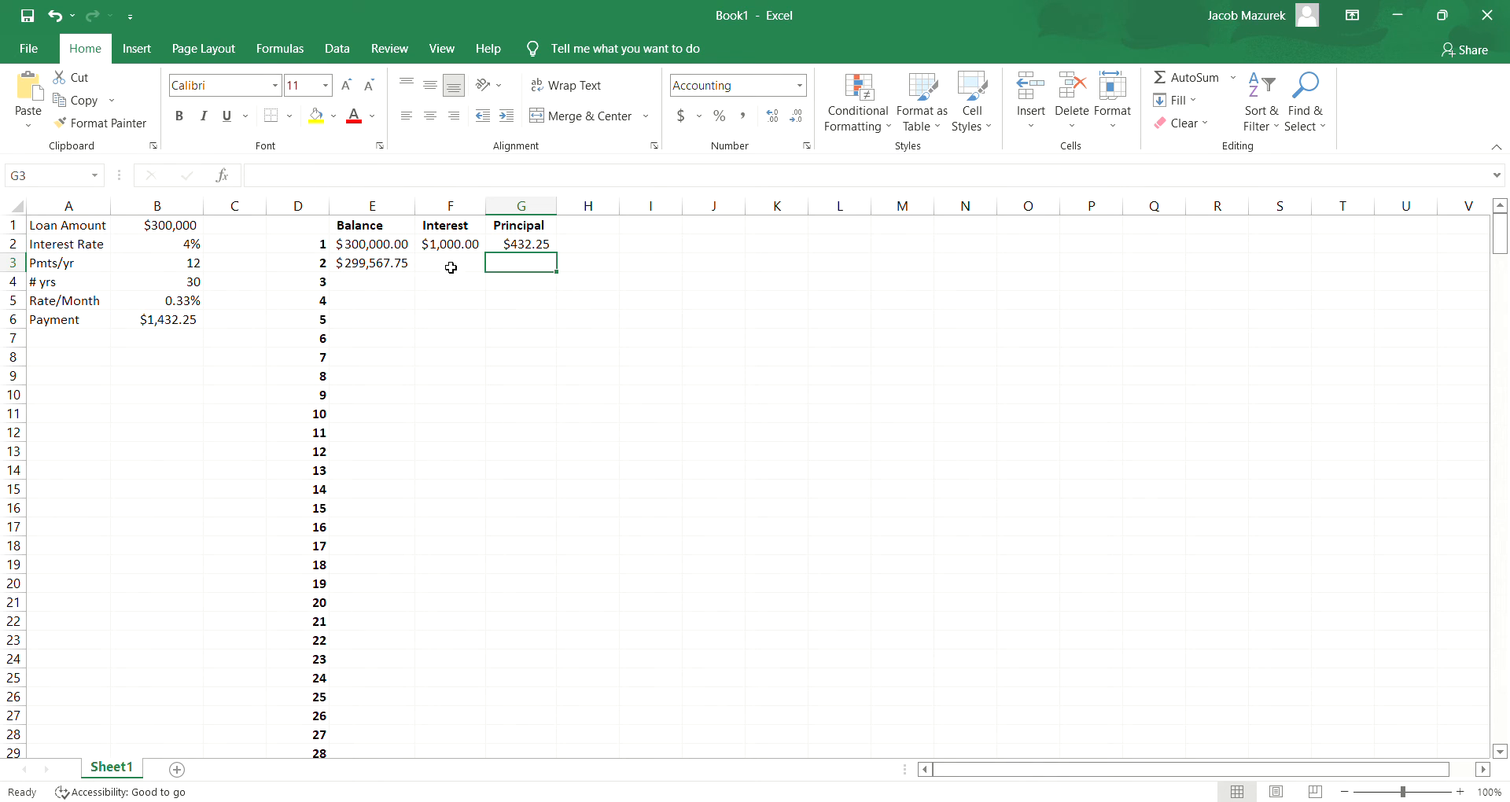
- Copy the interest and principal formulas from F2:G2 down to row 3 and check the cell references in F3
{"action": "left_click_drag", "start_coordinate": [461, 246], "coordinate": [526, 247]}
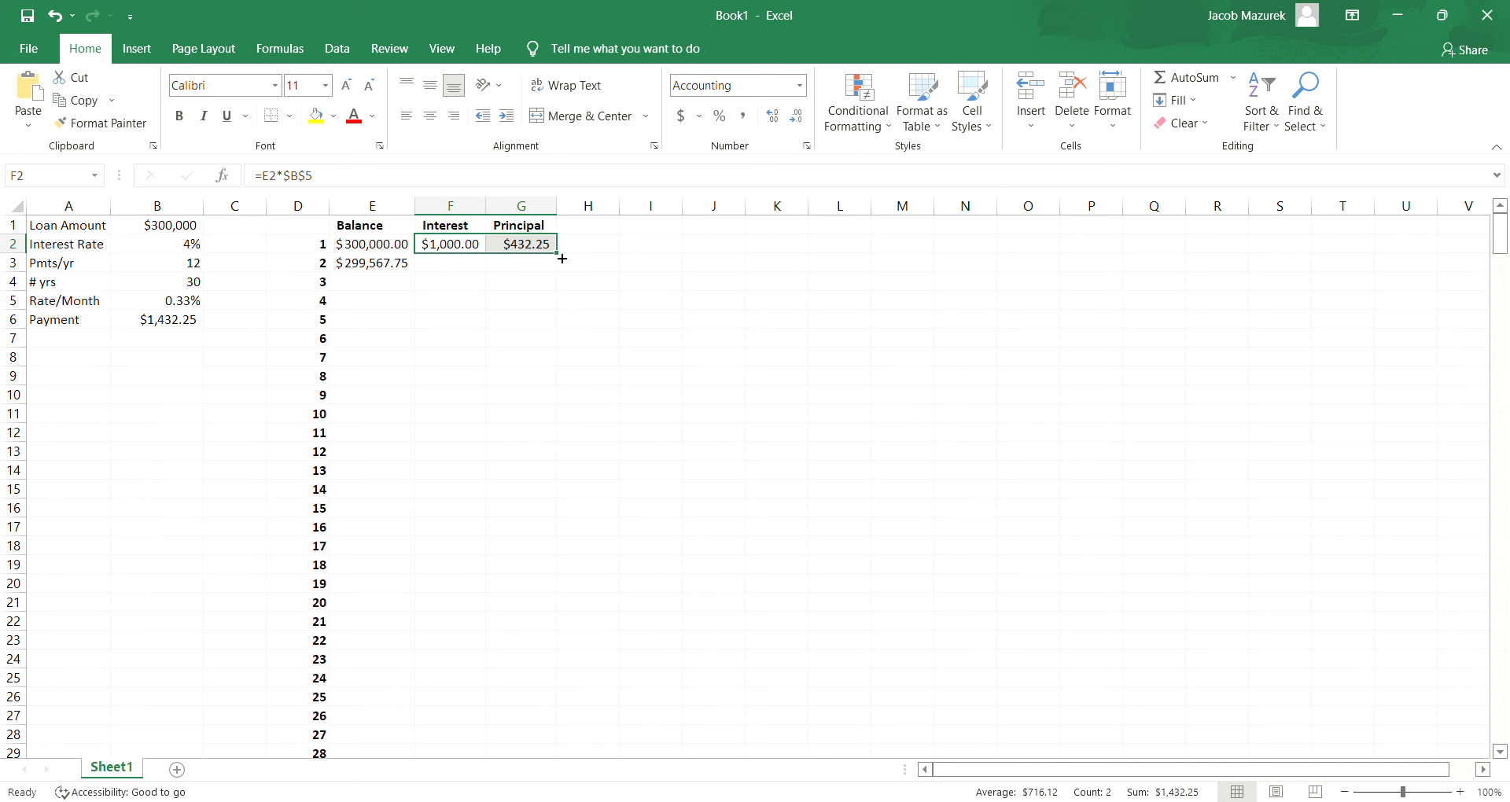
{"action": "left_click_drag", "start_coordinate": [562, 258], "coordinate": [562, 258]}
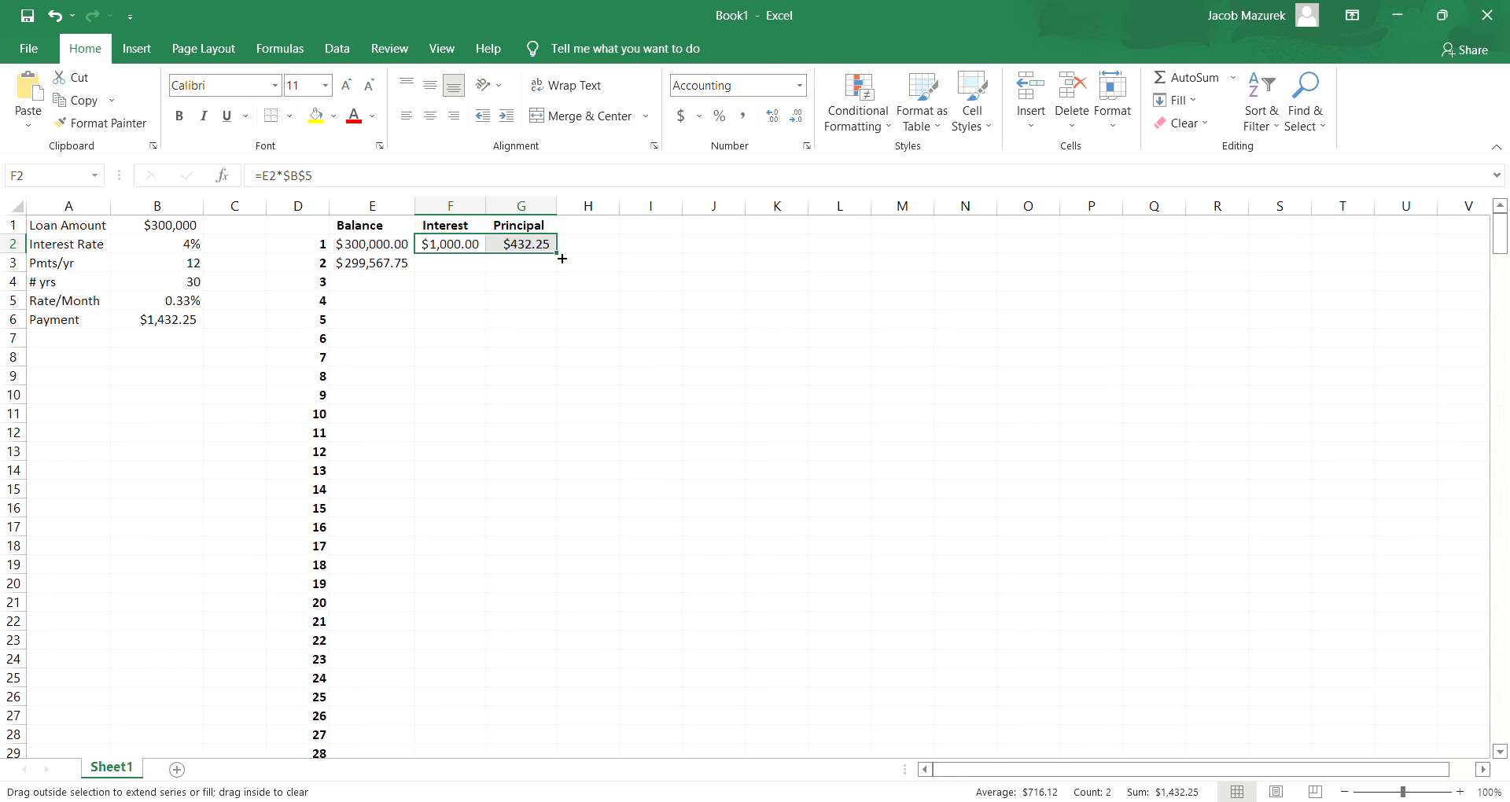
{"action": "left_click_drag", "start_coordinate": [563, 261], "coordinate": [563, 276]}
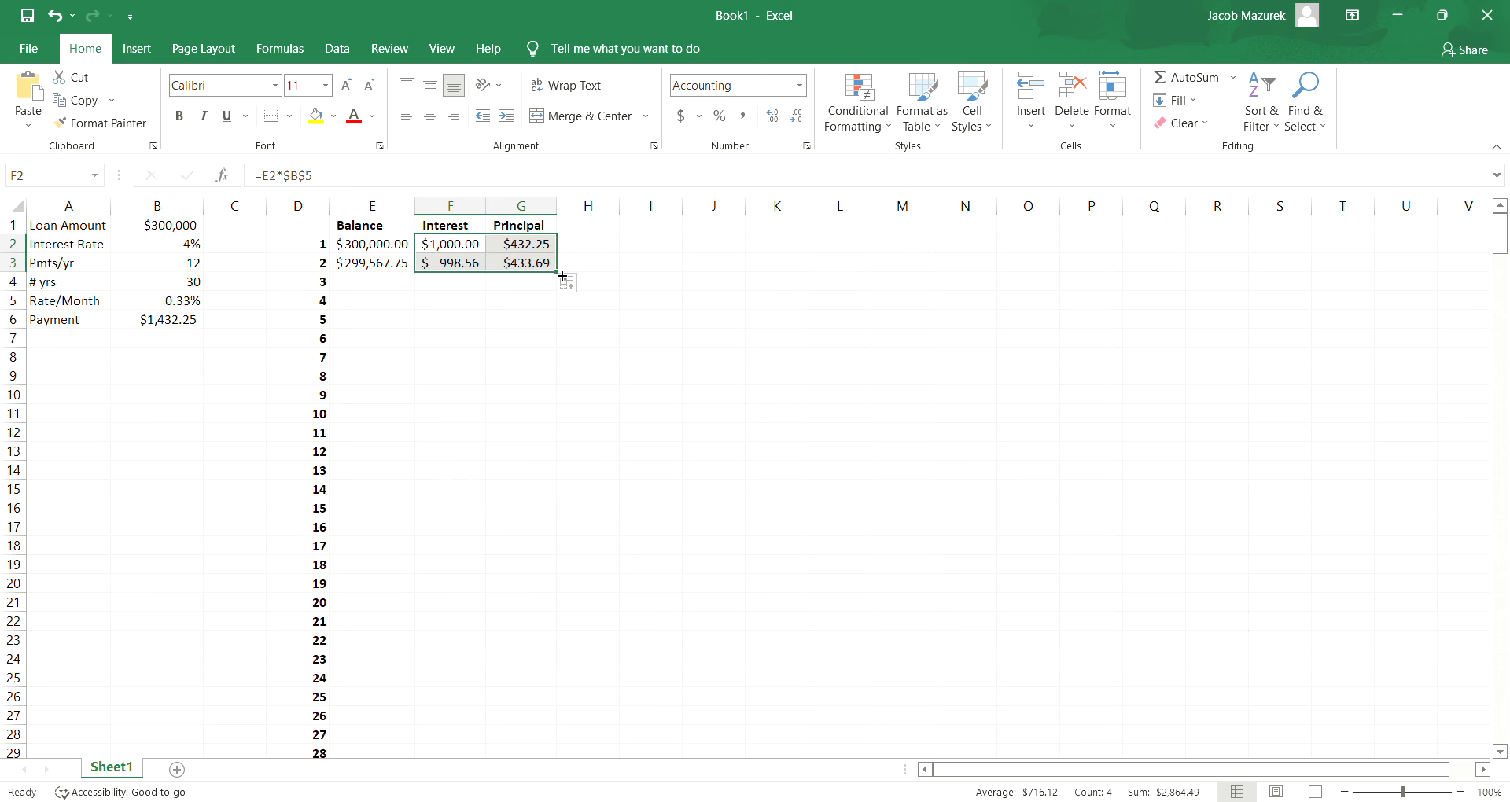
{"action": "left_click", "coordinate": [584, 256]}
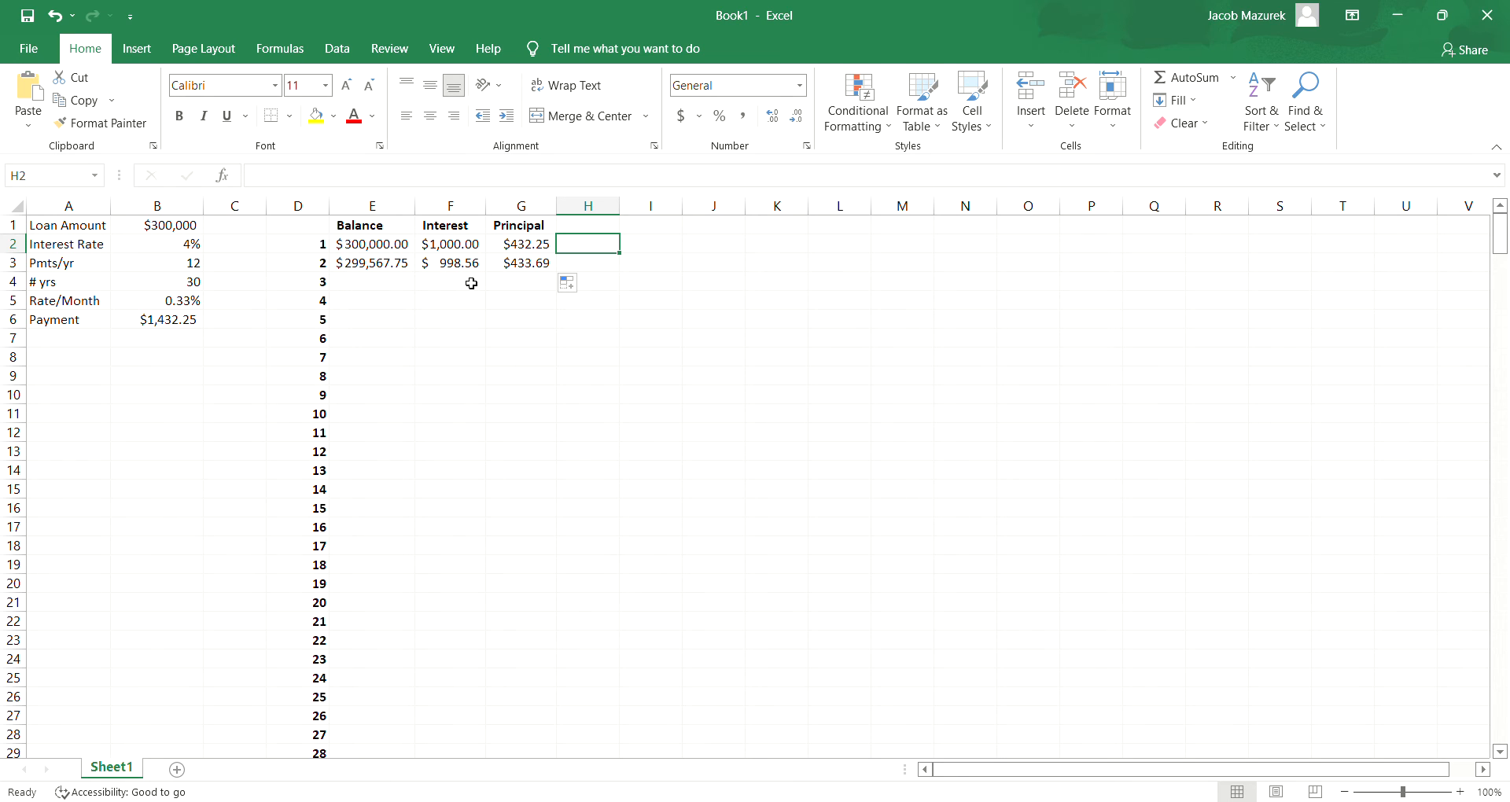
{"action": "left_click", "coordinate": [442, 183]}
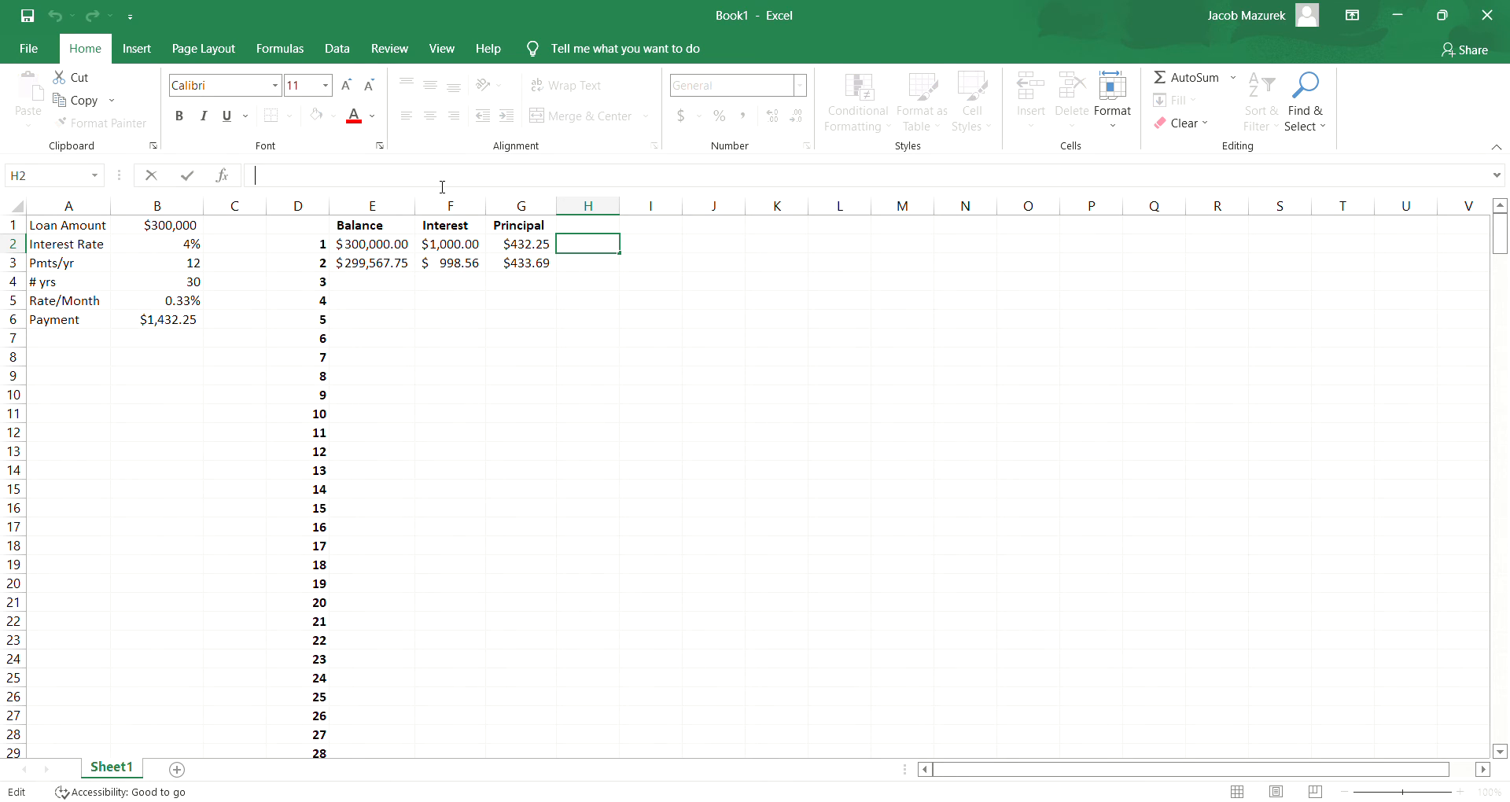
{"action": "left_click", "coordinate": [475, 267]}
{"action": "left_click", "coordinate": [447, 185]}
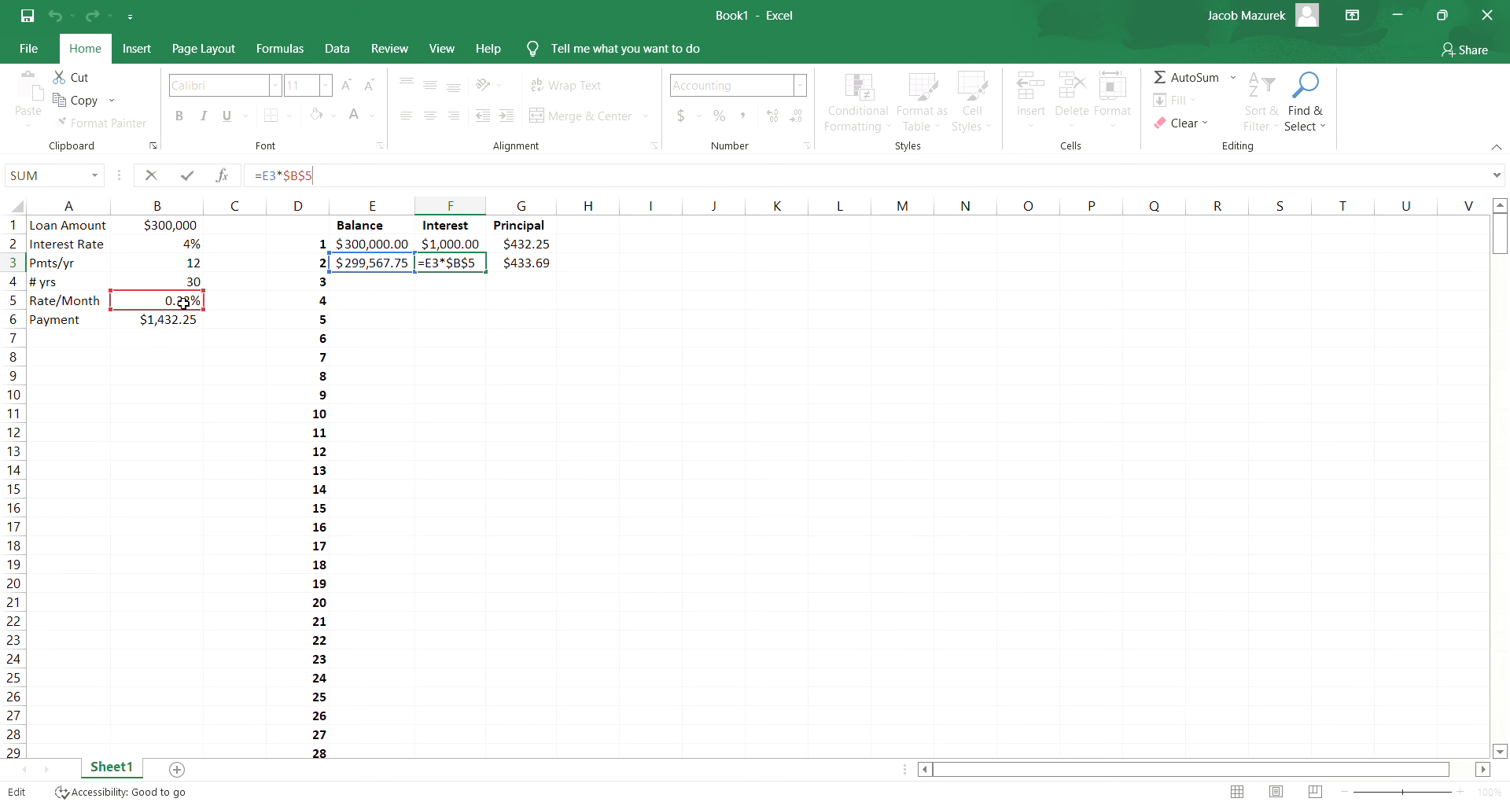
{"action": "key", "text": "Return"}
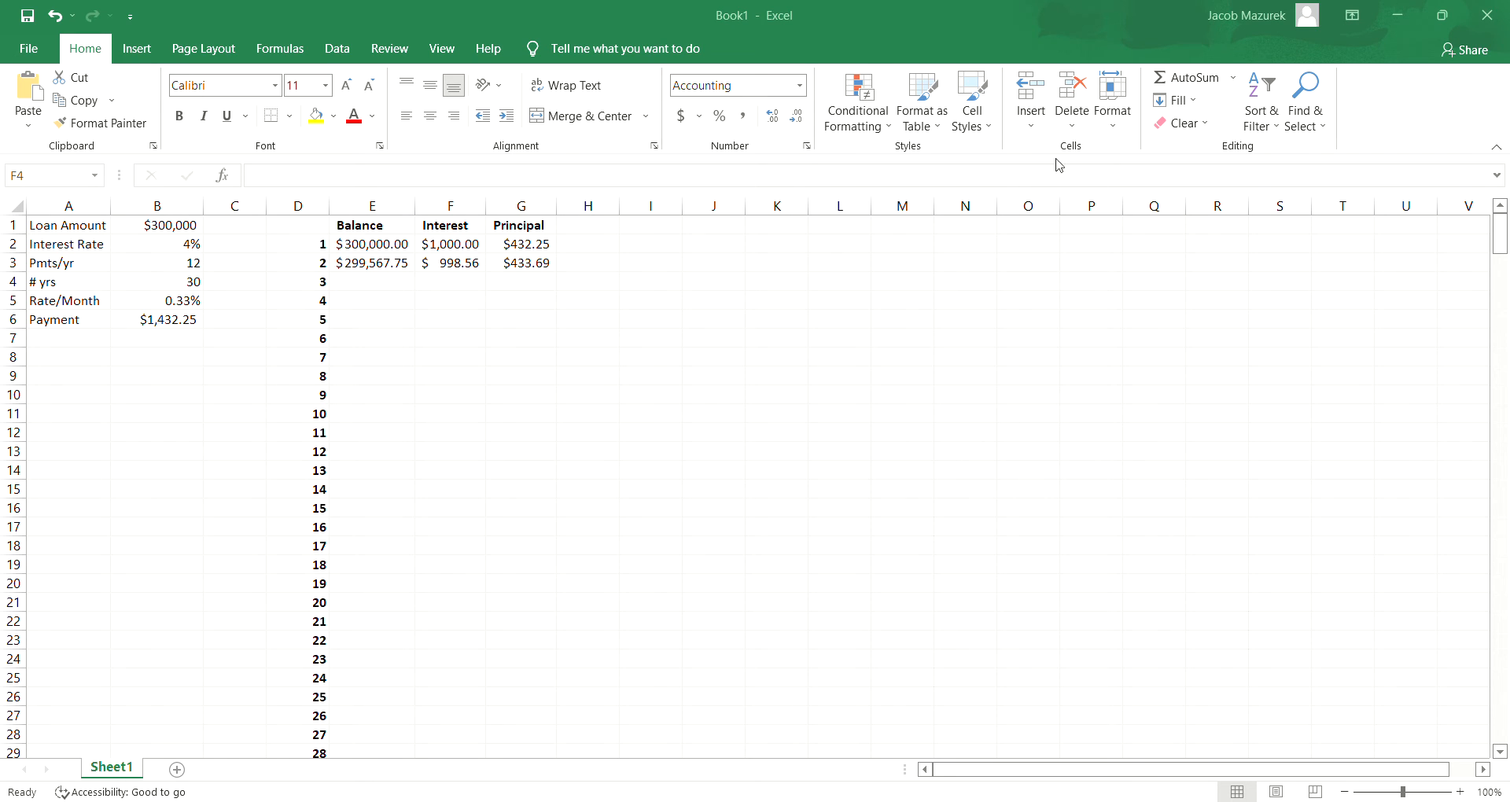
- Copy the balance, interest and principal formulas from E3:G3 down to row 4 for the third payment
{"action": "left_click", "coordinate": [1051, 16]}
{"action": "left_click_drag", "start_coordinate": [378, 264], "coordinate": [559, 298]}
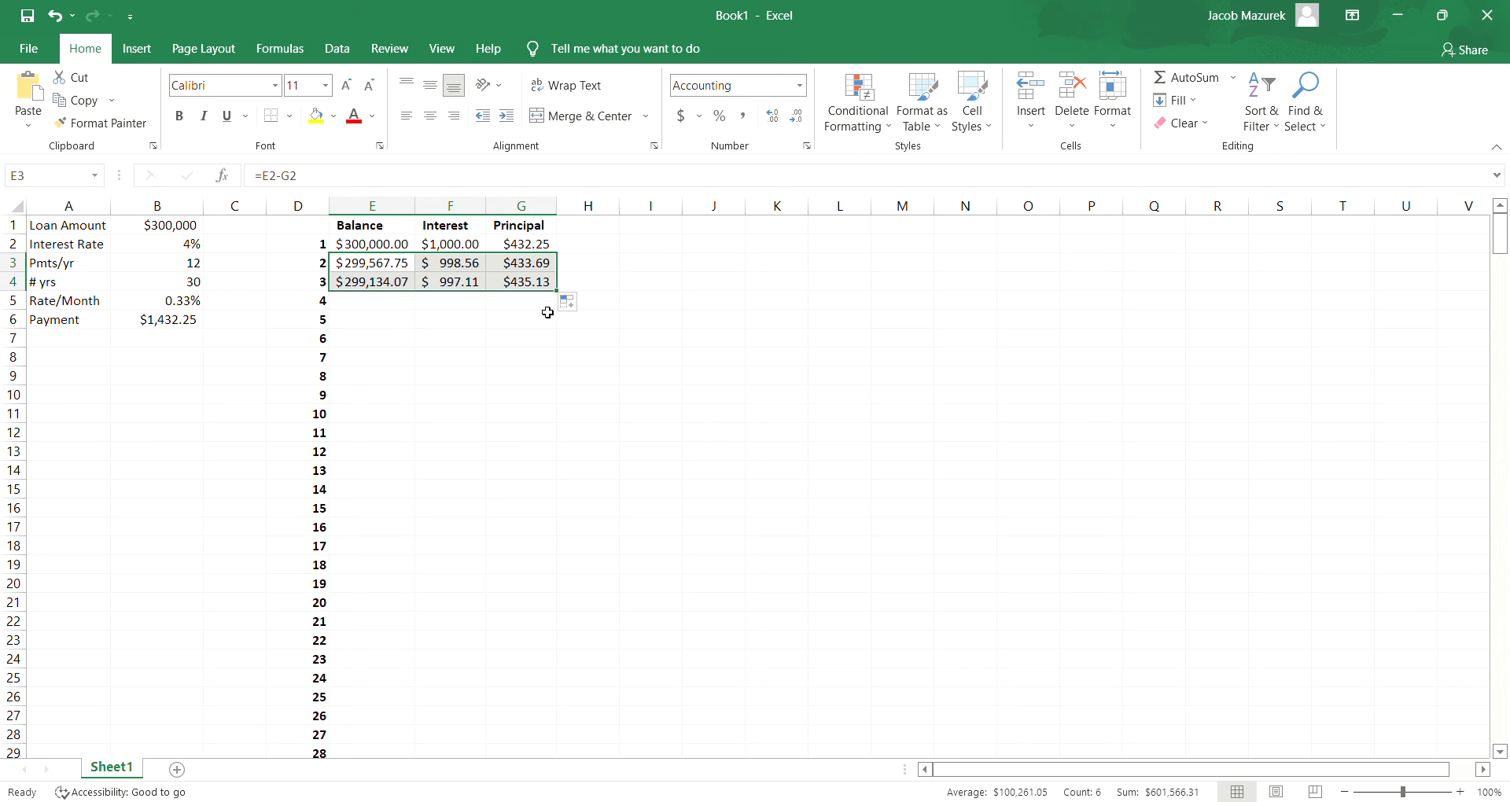
- Fill the balance, interest and principal formulas down to payment 360 in row 361, and extend the schedule one row to payment 361
{"action": "left_click_drag", "start_coordinate": [563, 299], "coordinate": [547, 730]}
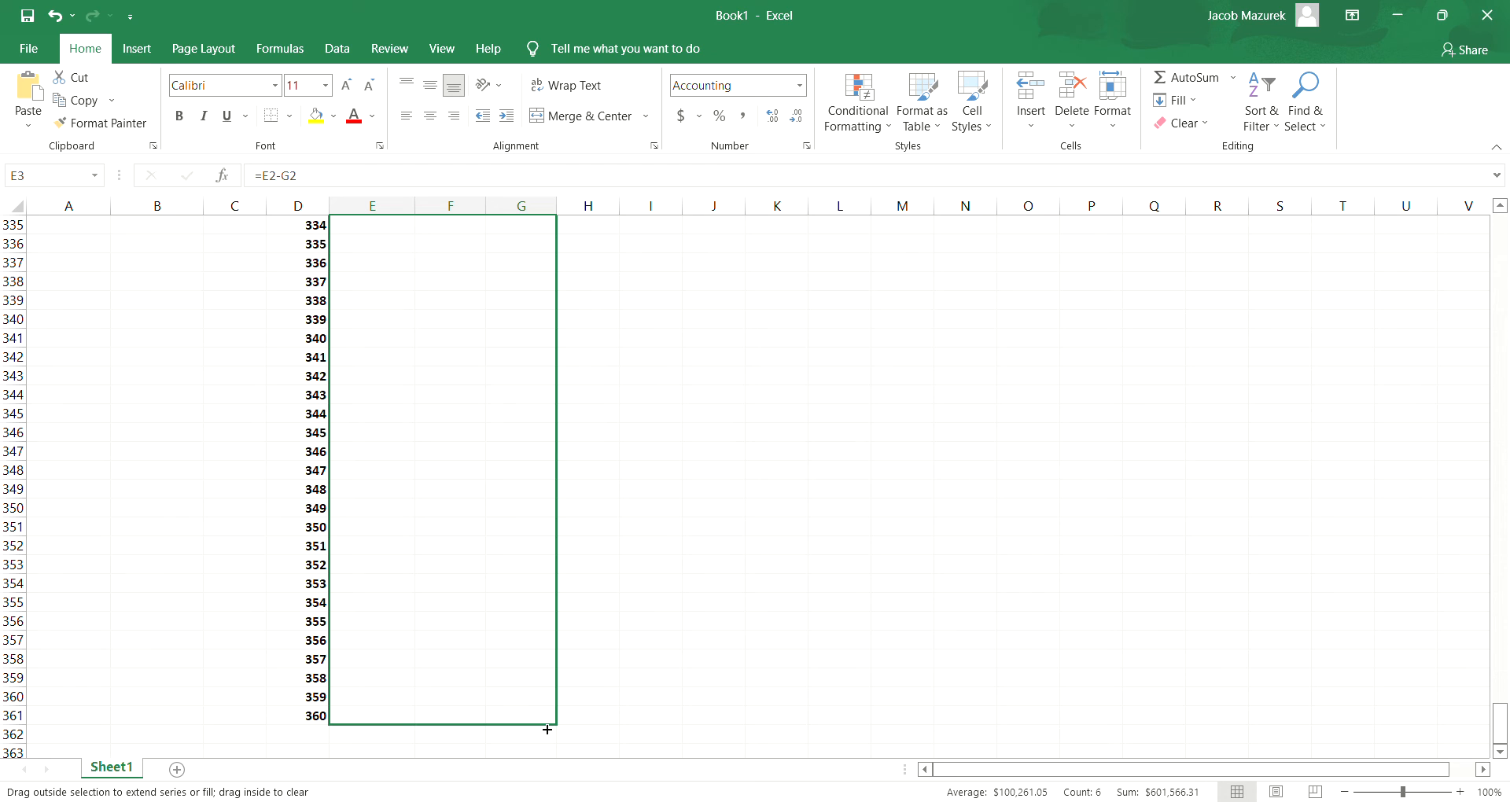
{"action": "left_click_drag", "start_coordinate": [547, 730], "coordinate": [548, 728]}
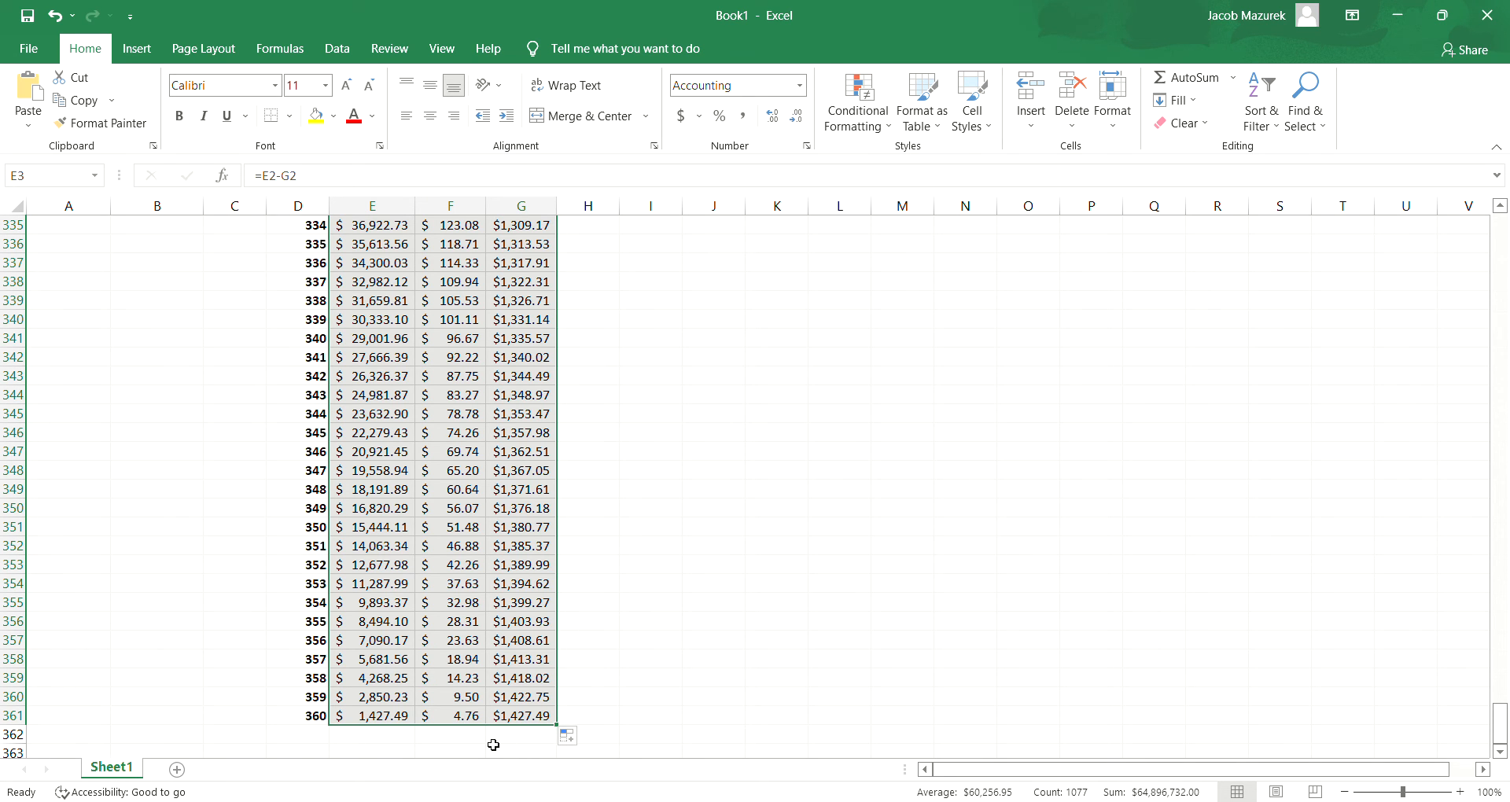
{"action": "left_click_drag", "start_coordinate": [312, 724], "coordinate": [555, 753]}
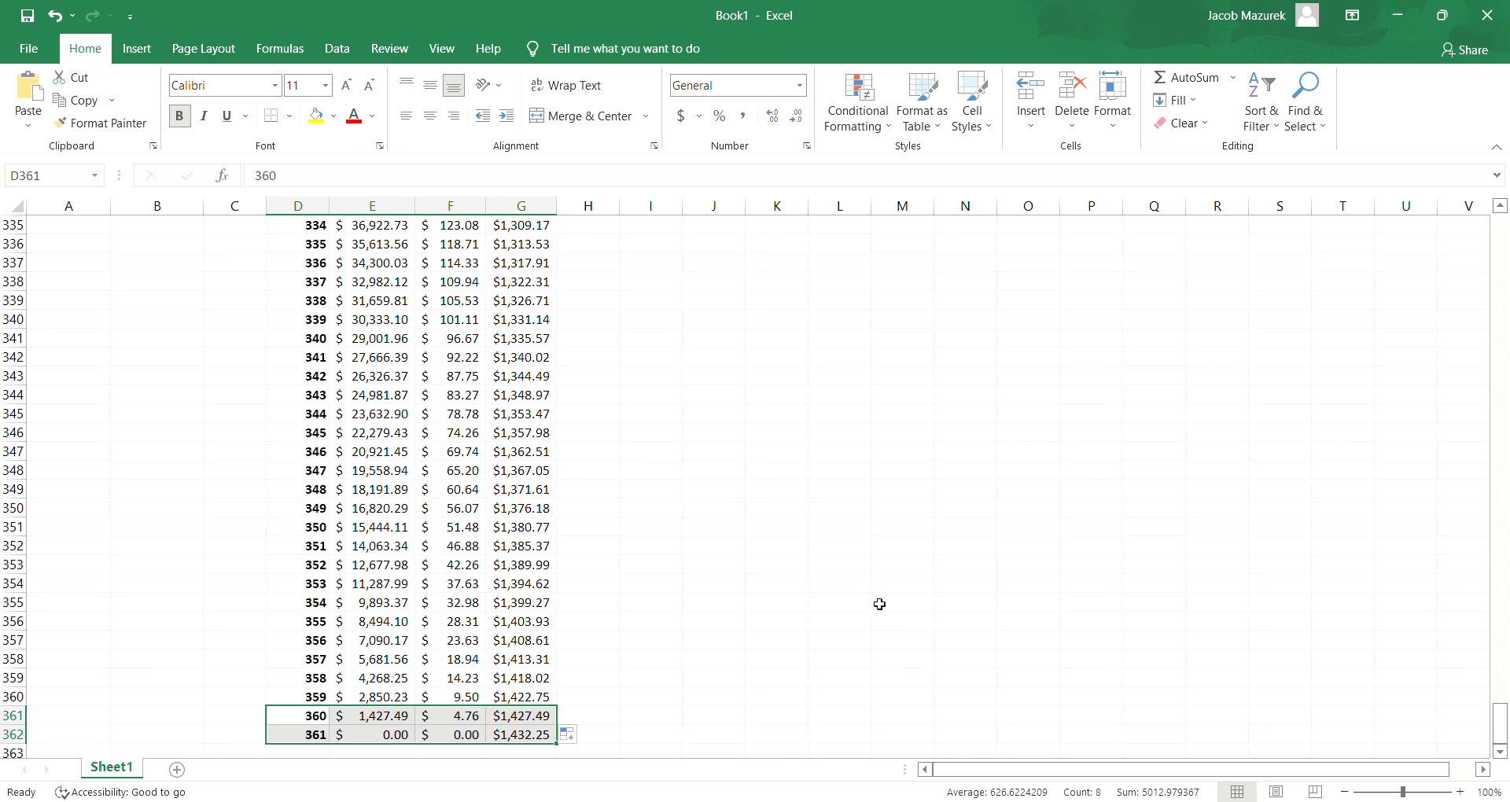
{"action": "left_click", "coordinate": [795, 637]}
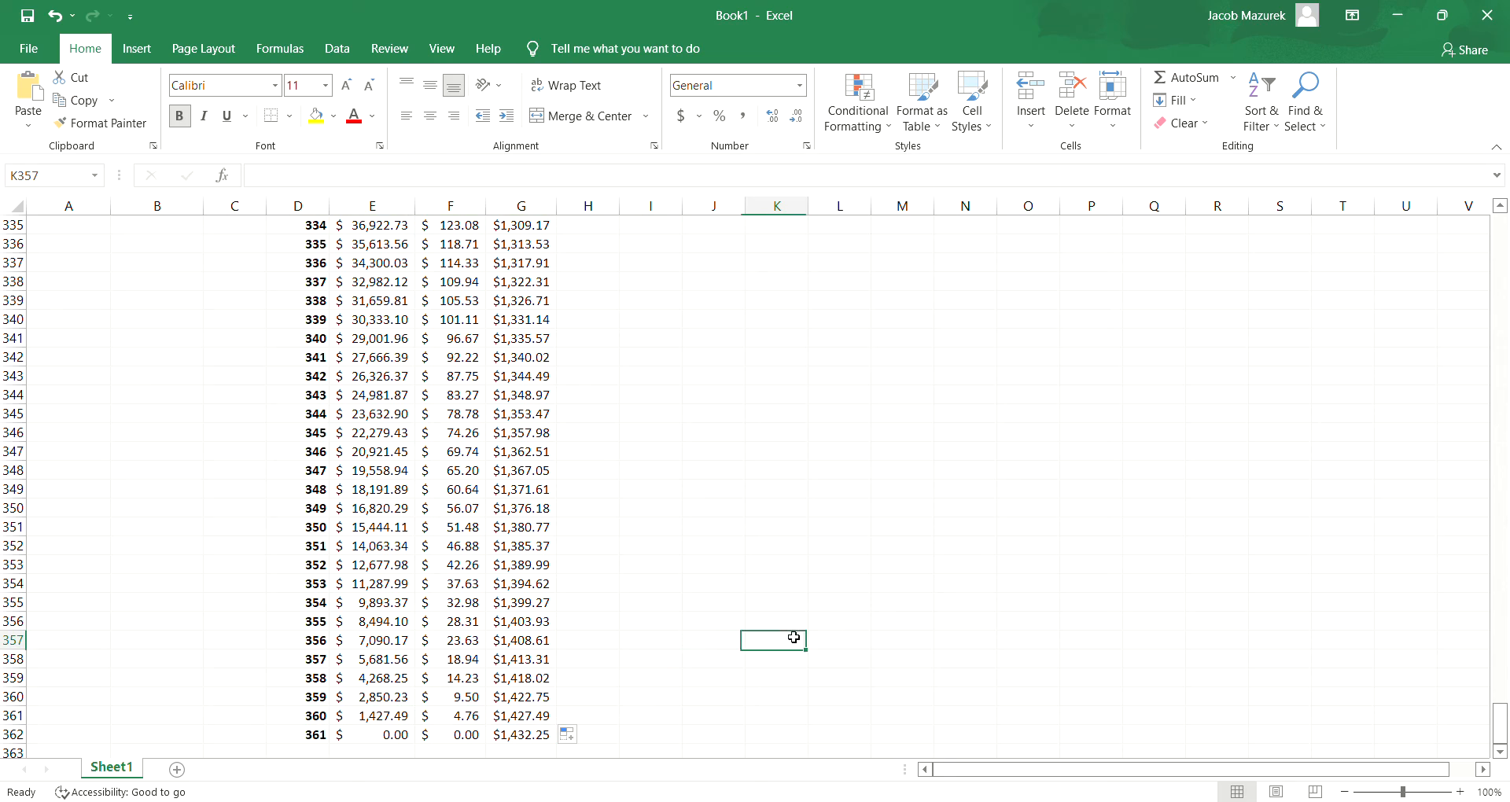
- Enter the label "Total Interest" in cell A8 below the loan inputs
{"action": "left_click_drag", "start_coordinate": [1503, 725], "coordinate": [1506, 228]}
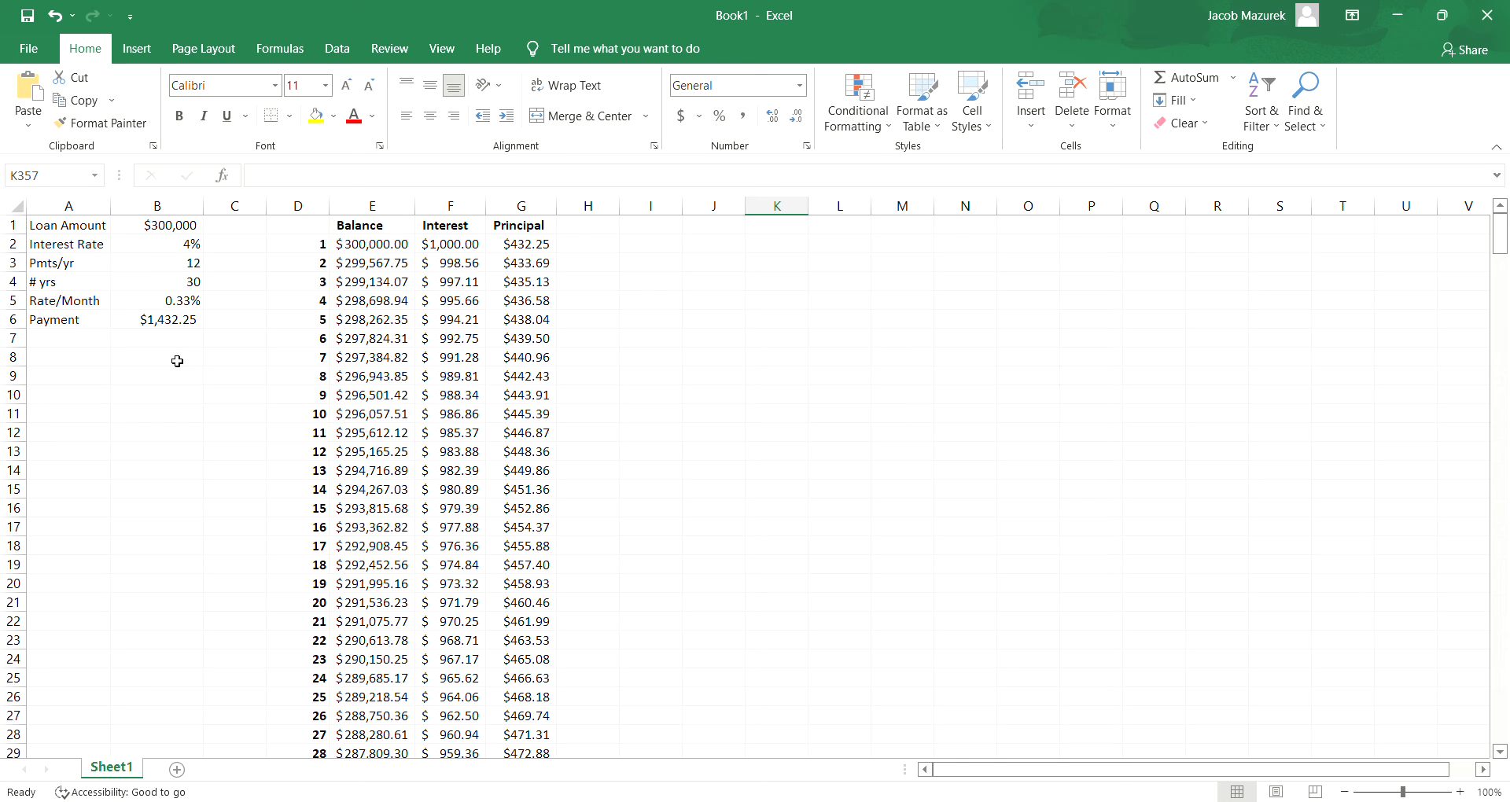
{"action": "left_click", "coordinate": [92, 364]}
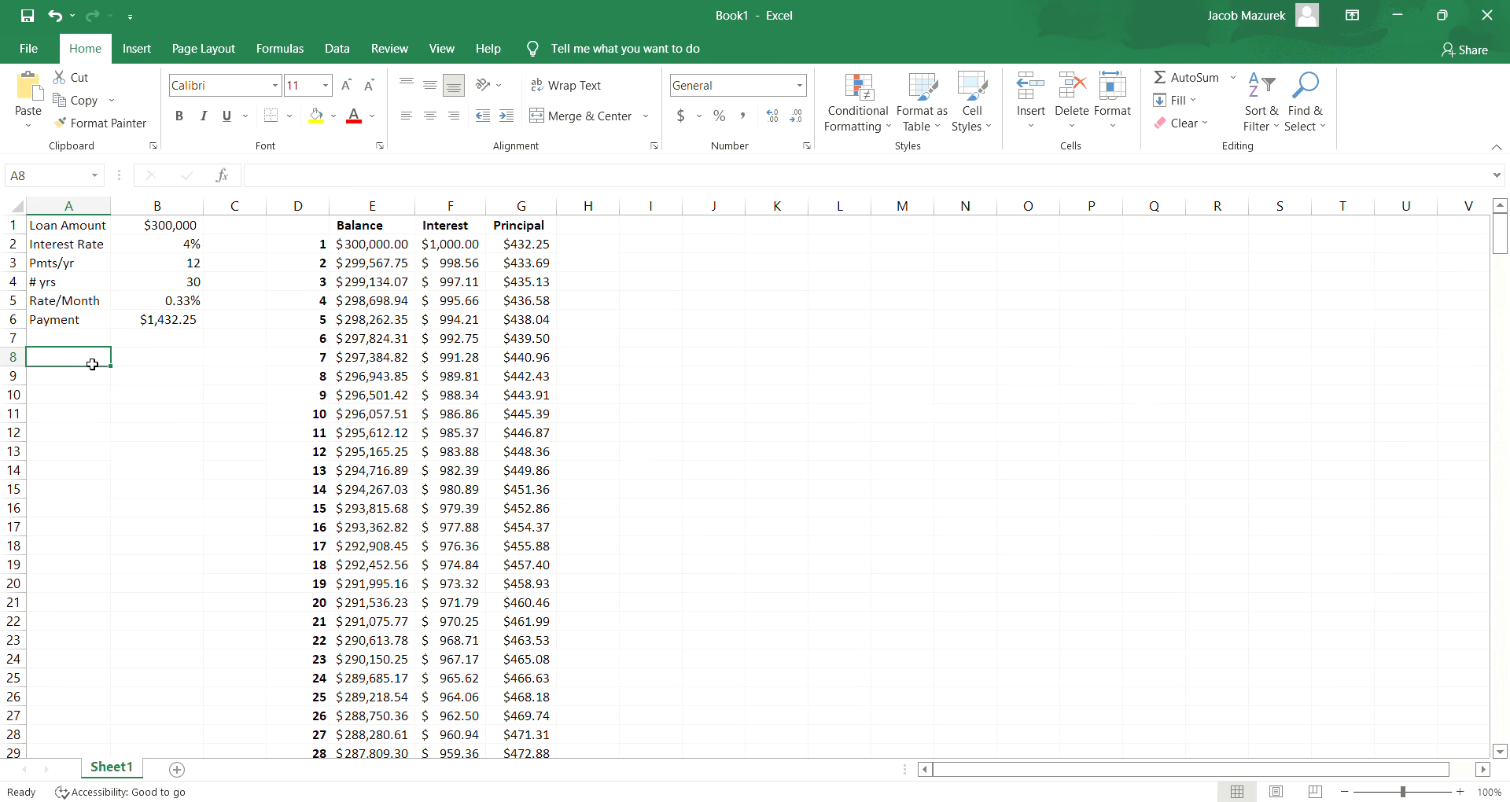
{"action": "type", "text": "Total Interest"}
{"action": "key", "text": "BackSpace"}
{"action": "key", "text": "BackSpace"}
{"action": "type", "text": "rest"}
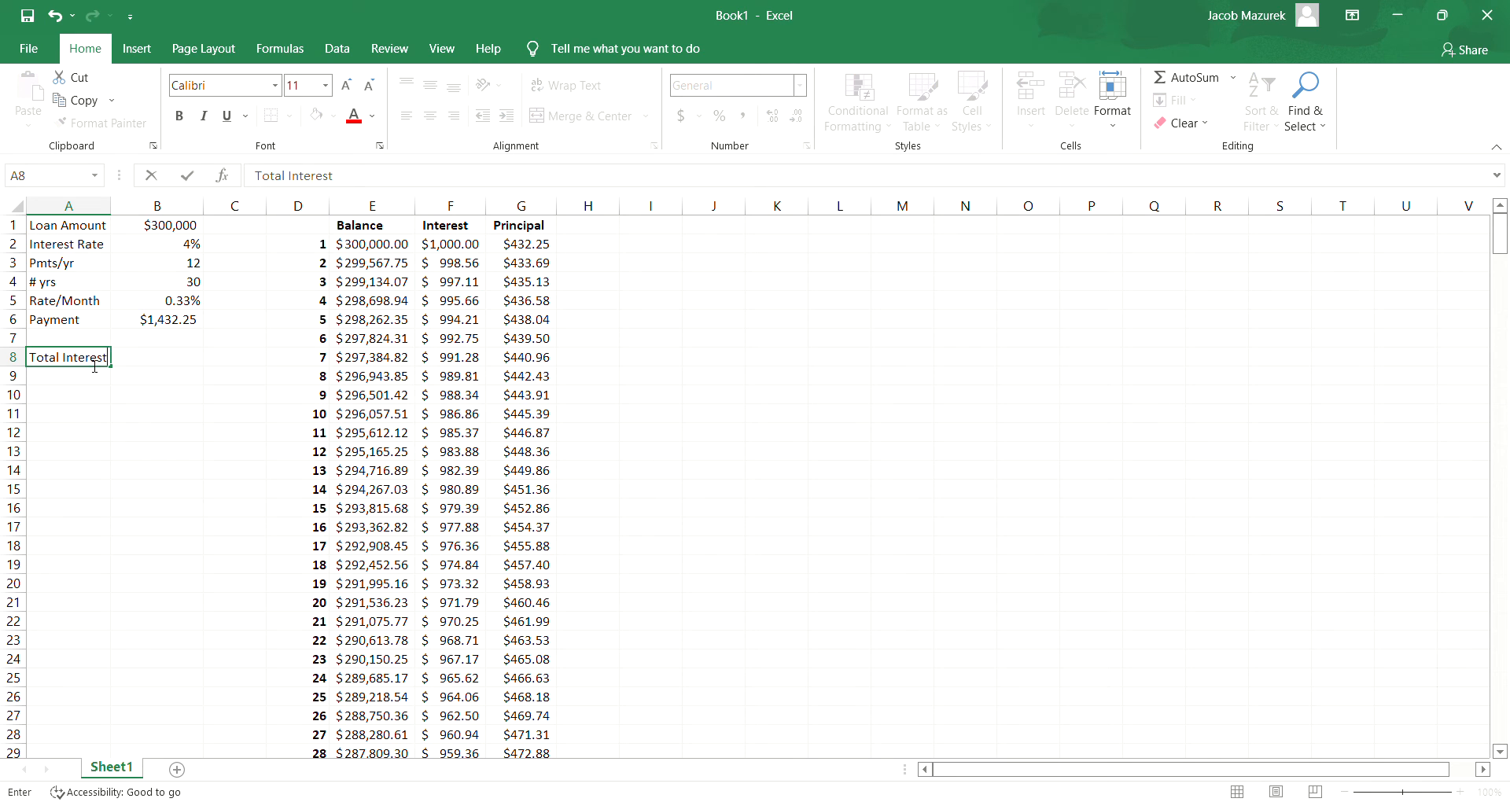
- Enter =SUMIF(F2:F361,">0") in B8 to total the positive interest amounts over the 360 payments
{"action": "left_click", "coordinate": [150, 364]}
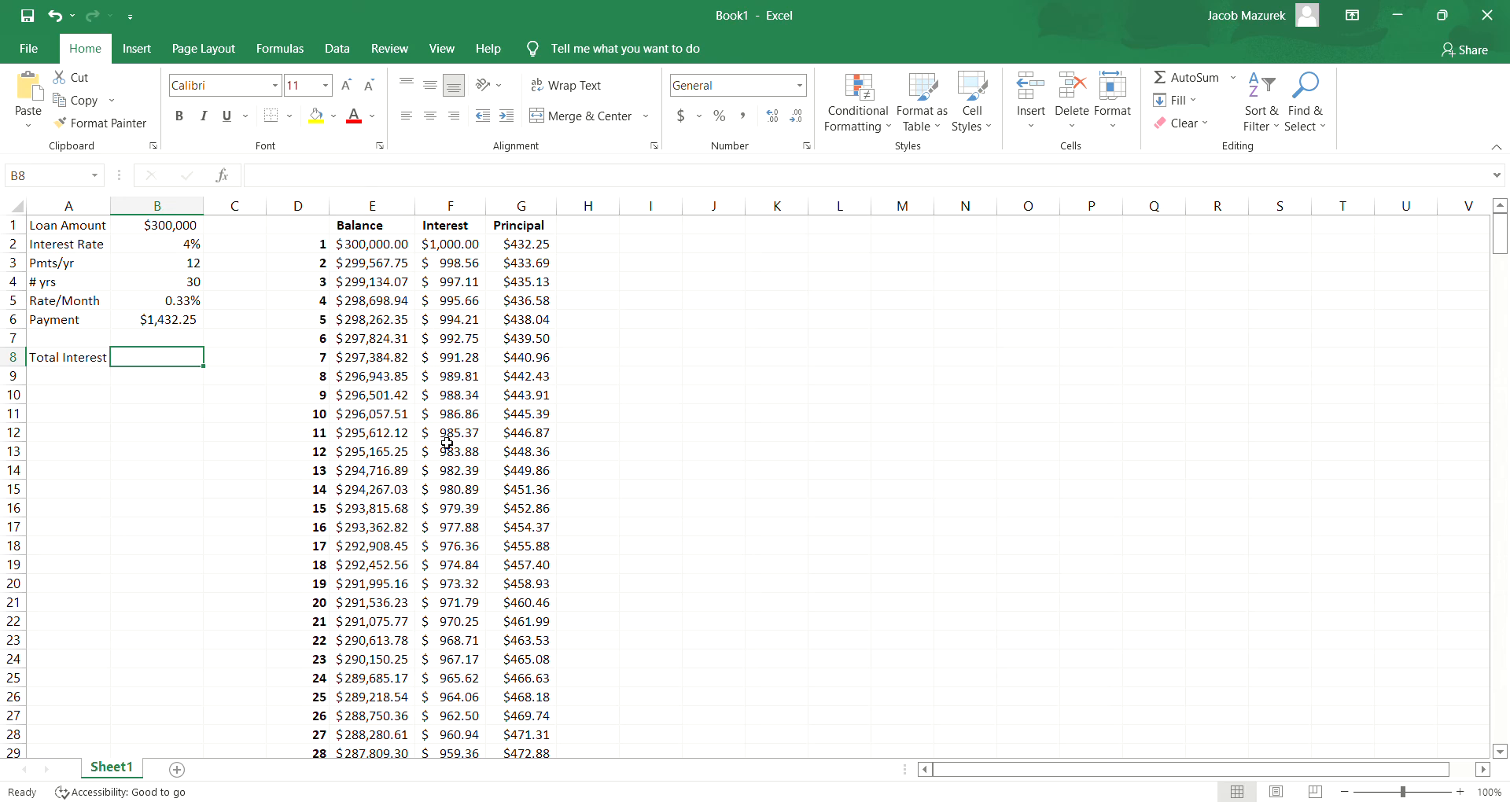
{"action": "left_click_drag", "start_coordinate": [1501, 250], "coordinate": [1482, 747]}
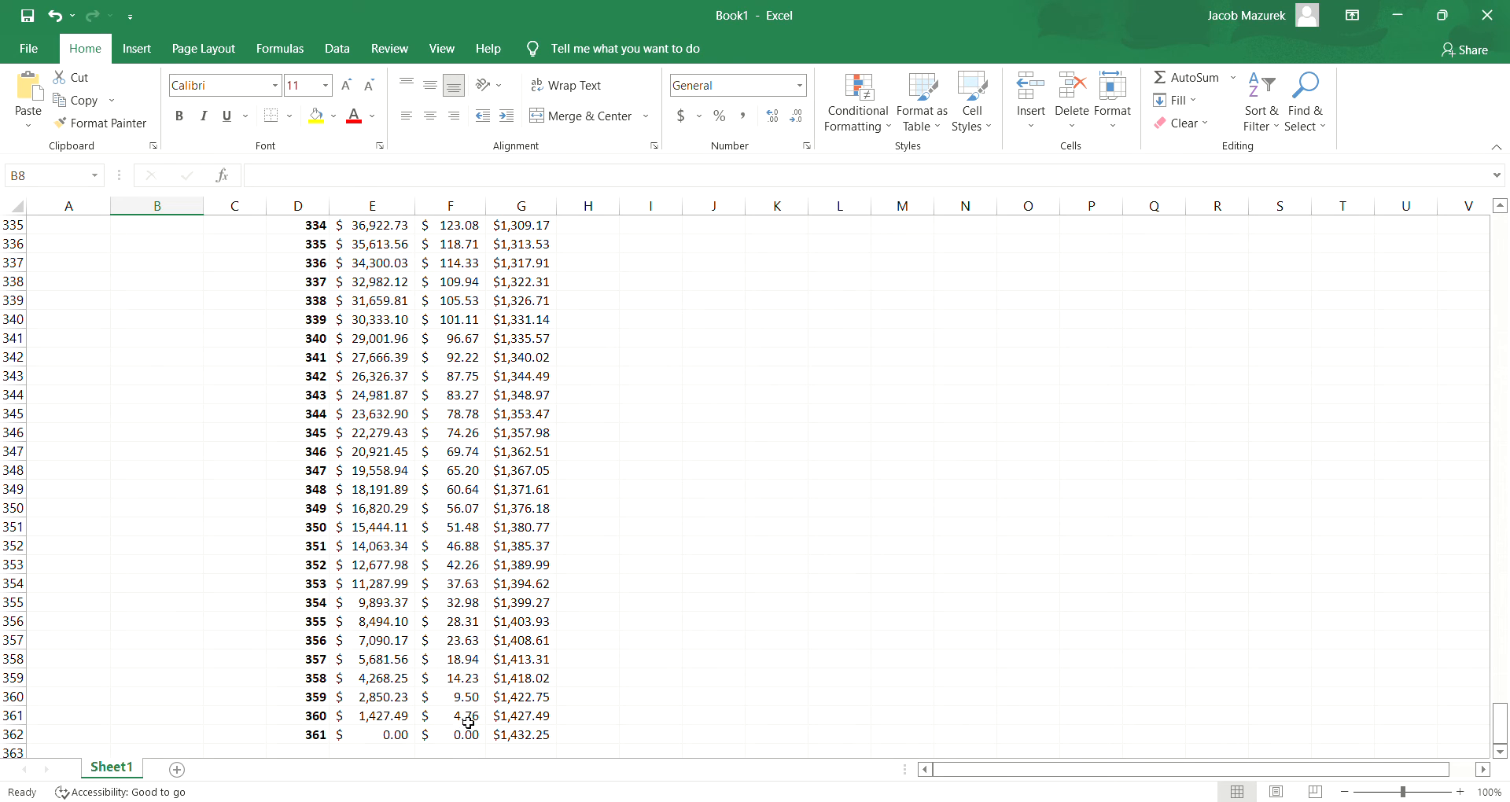
{"action": "left_click_drag", "start_coordinate": [1502, 725], "coordinate": [1500, 233]}
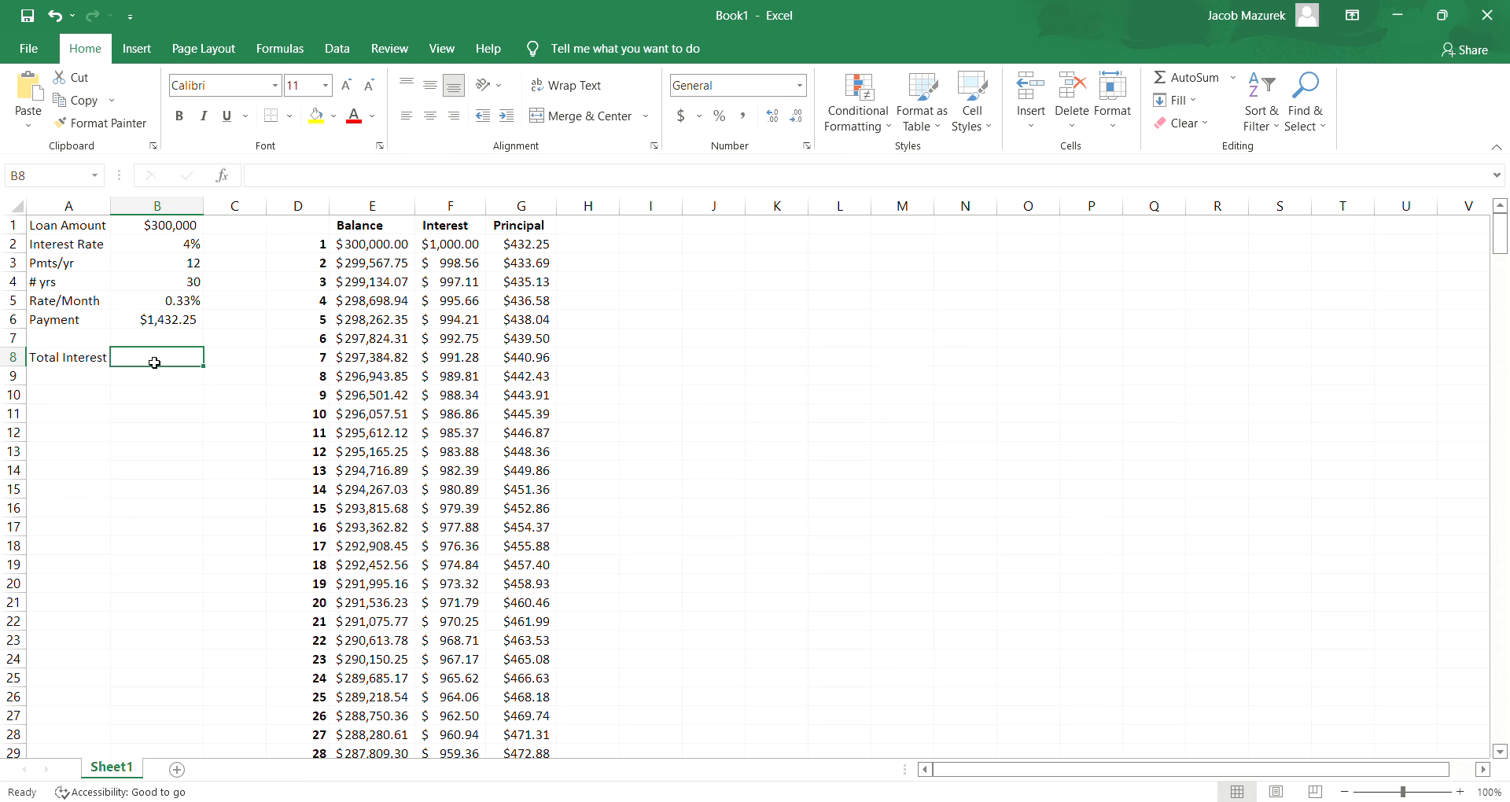
{"action": "type", "text": "=SUM"}
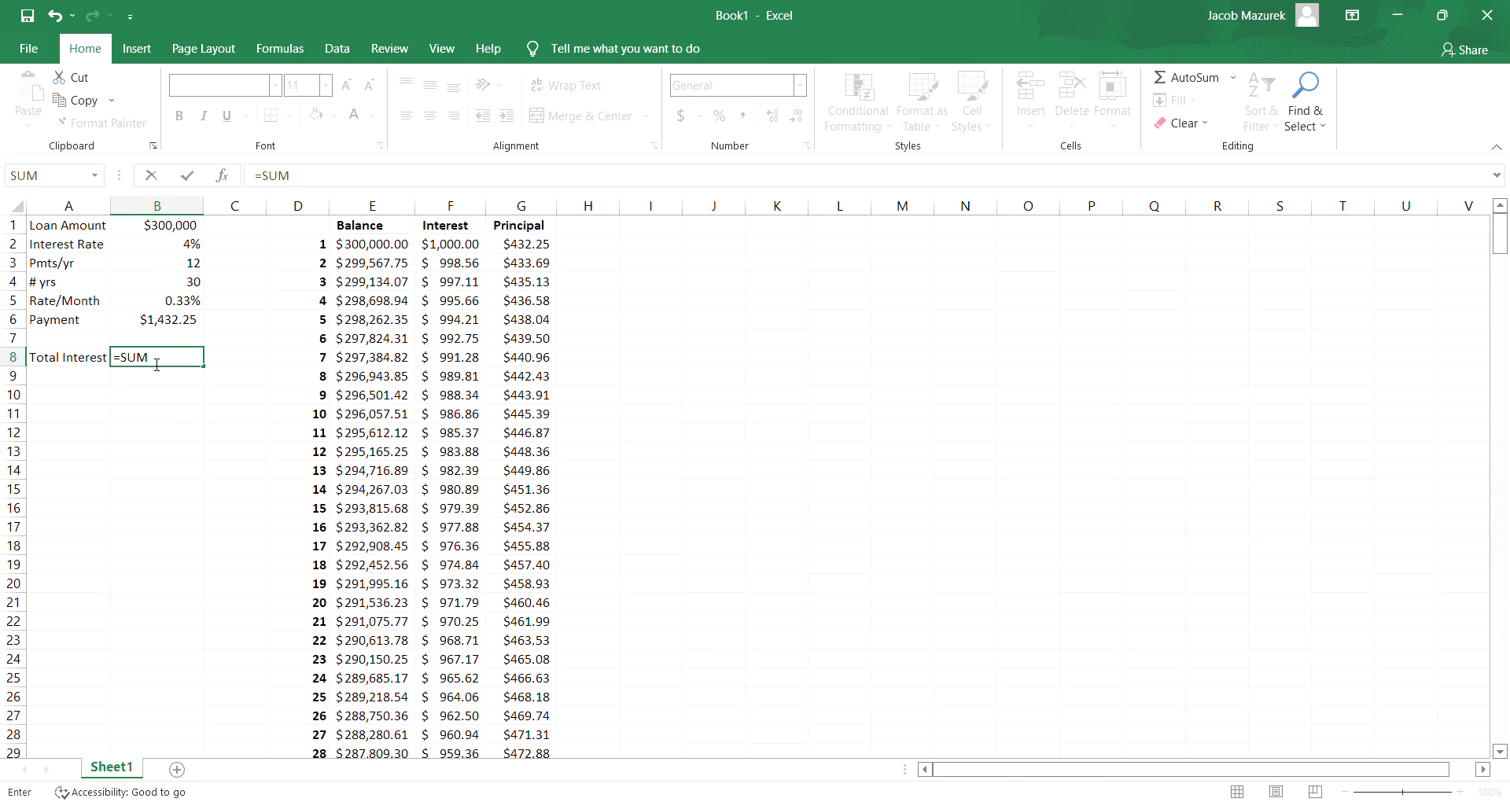
{"action": "type", "text": "IF("}
{"action": "left_click_drag", "start_coordinate": [475, 247], "coordinate": [465, 710]}
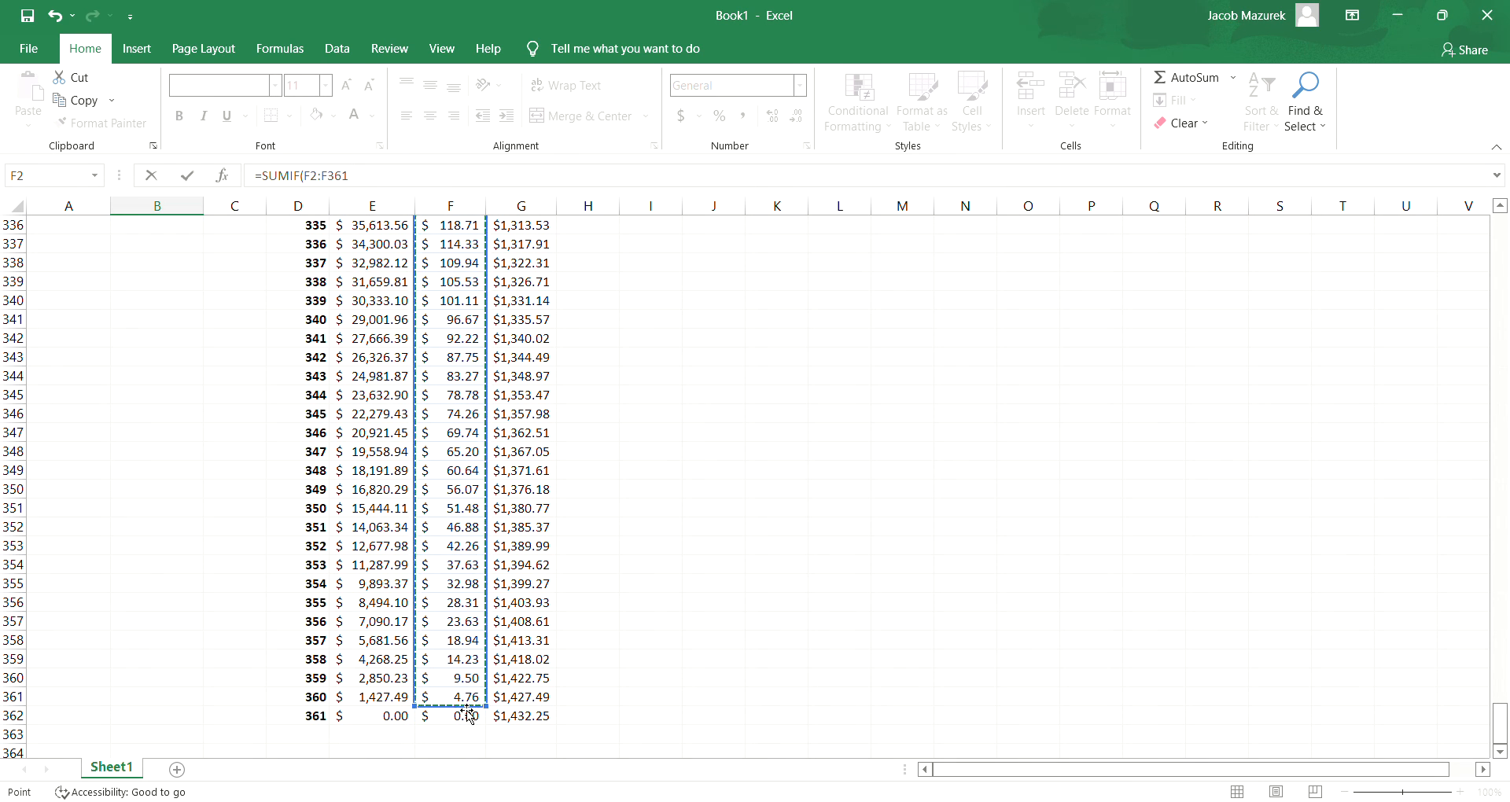
{"action": "left_click", "coordinate": [404, 185]}
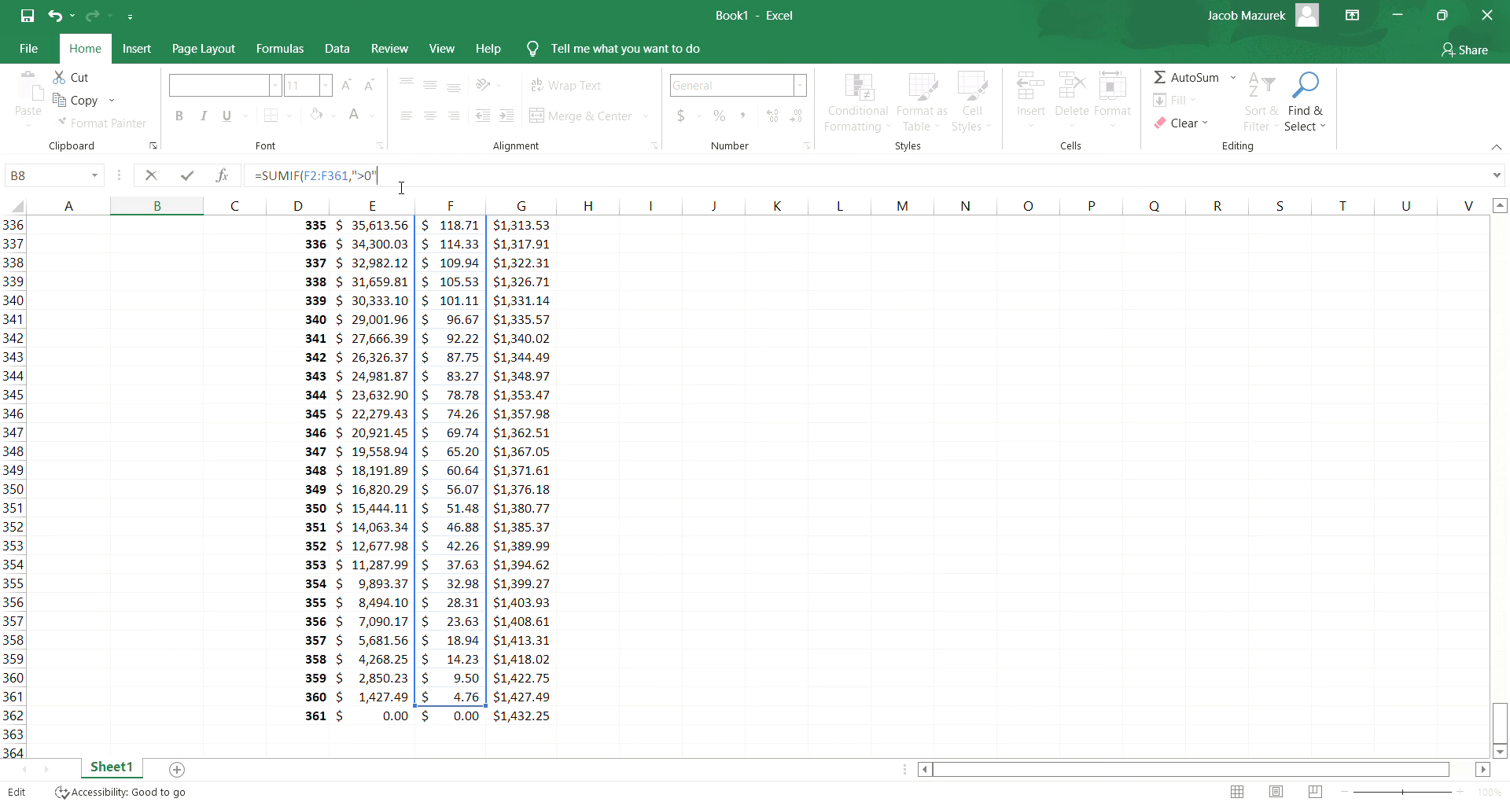
{"action": "type", "text": ")"}
{"action": "key", "text": "Return"}
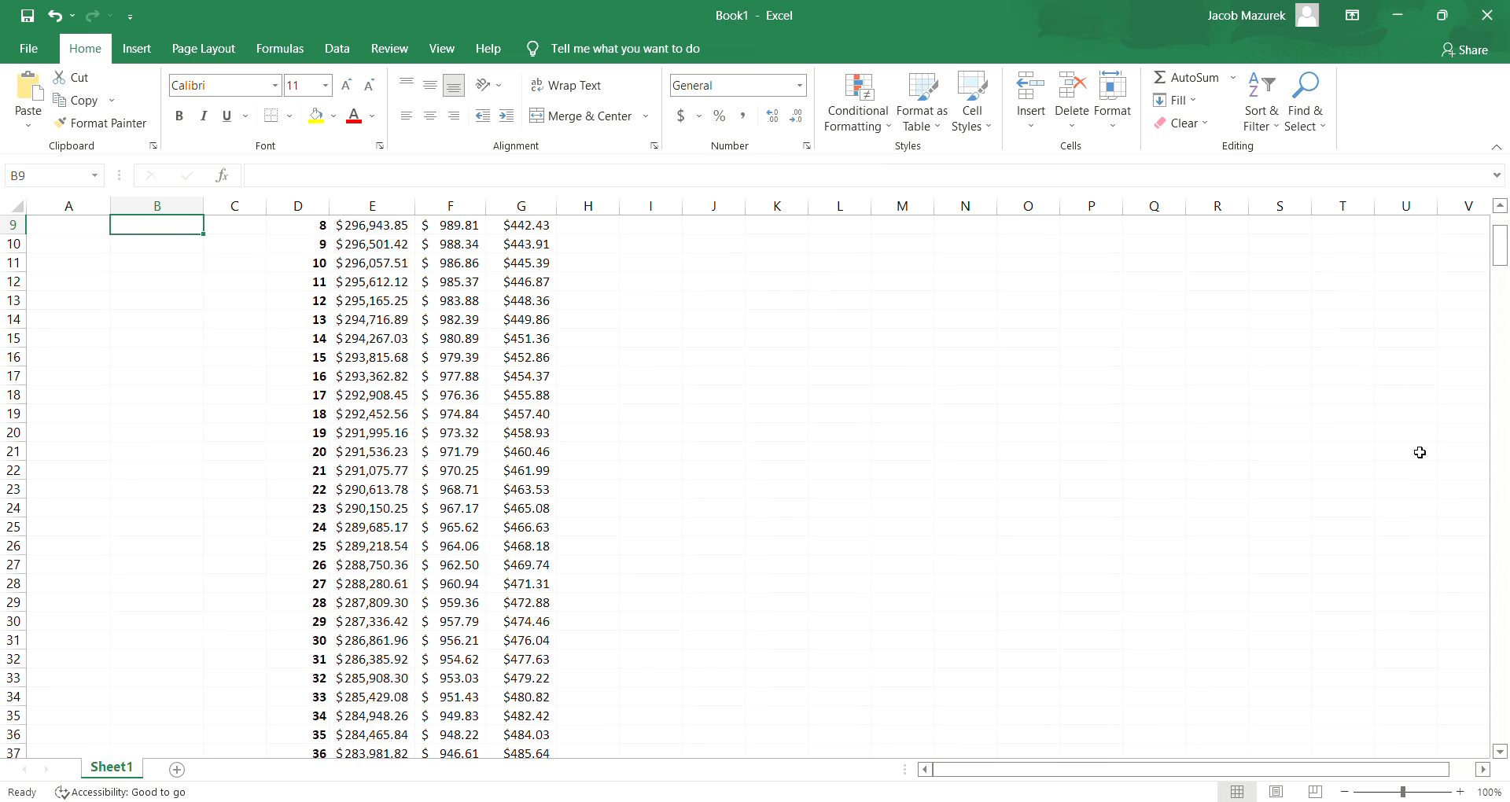
- Format the total interest in B8 with the Accounting number format
{"action": "left_click", "coordinate": [1501, 209]}
{"action": "left_click", "coordinate": [1502, 209]}
{"action": "left_click", "coordinate": [1501, 209]}
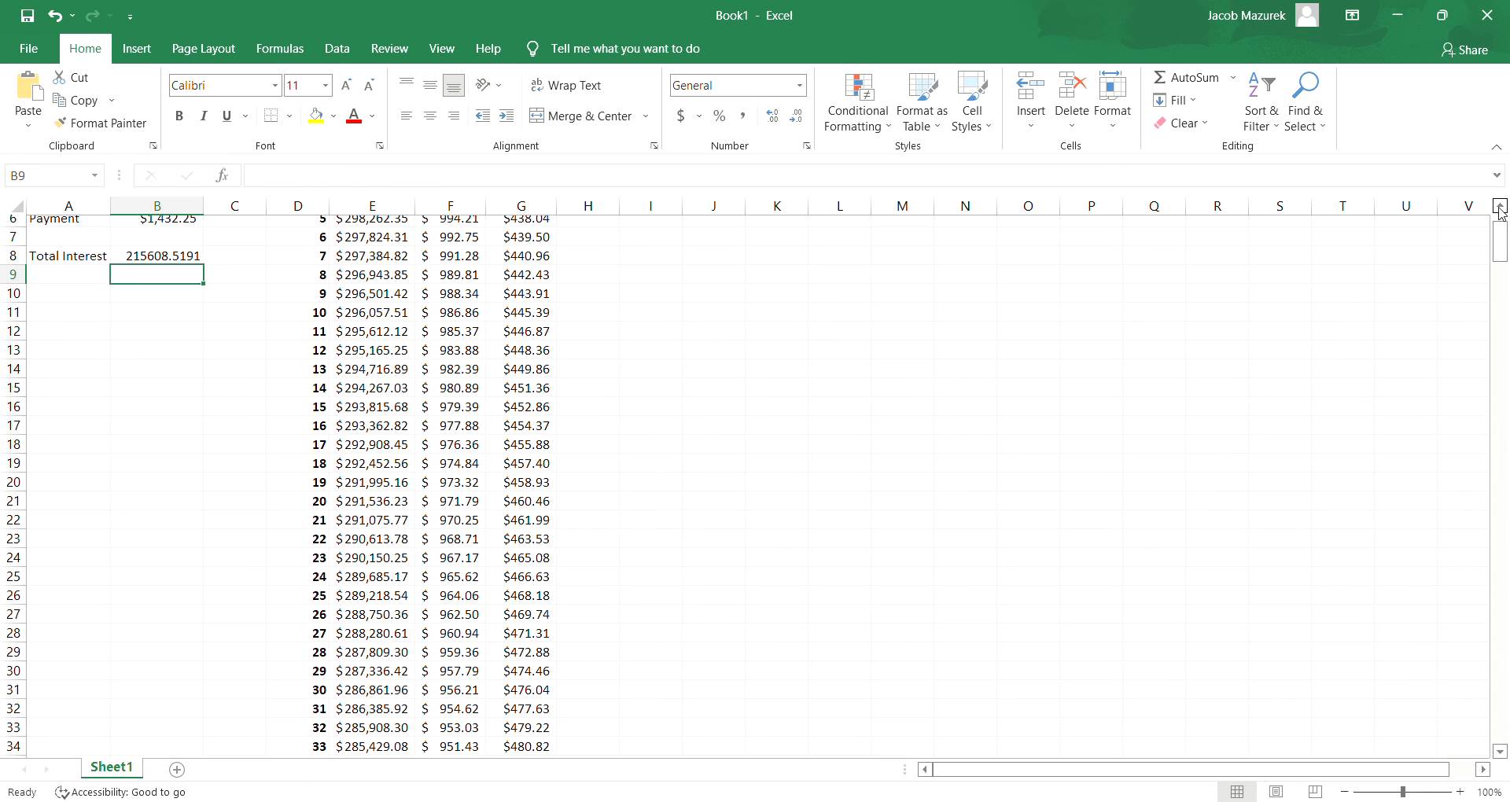
{"action": "left_click", "coordinate": [1501, 210]}
{"action": "left_click", "coordinate": [177, 285]}
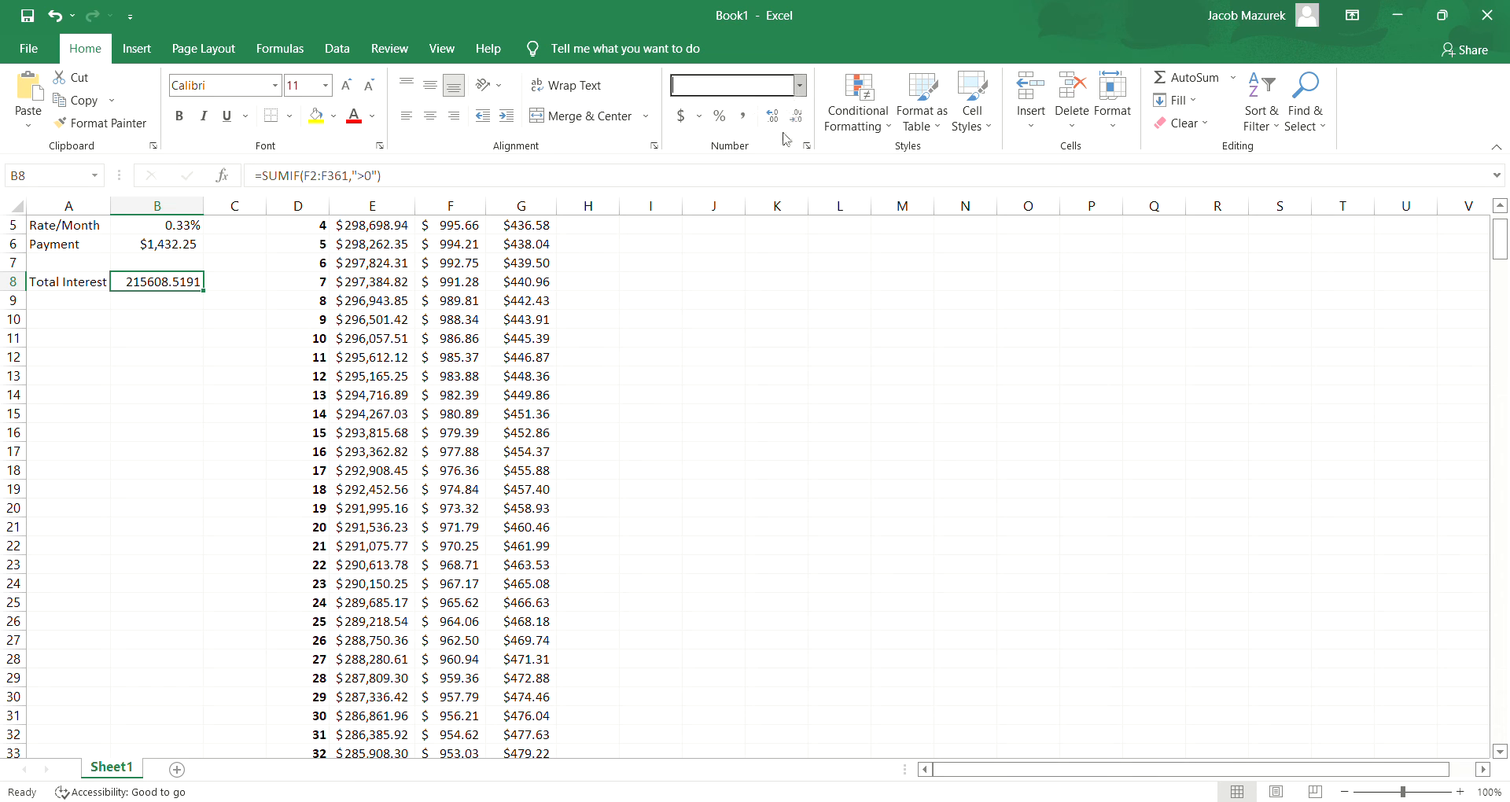
{"action": "left_click", "coordinate": [745, 247]}
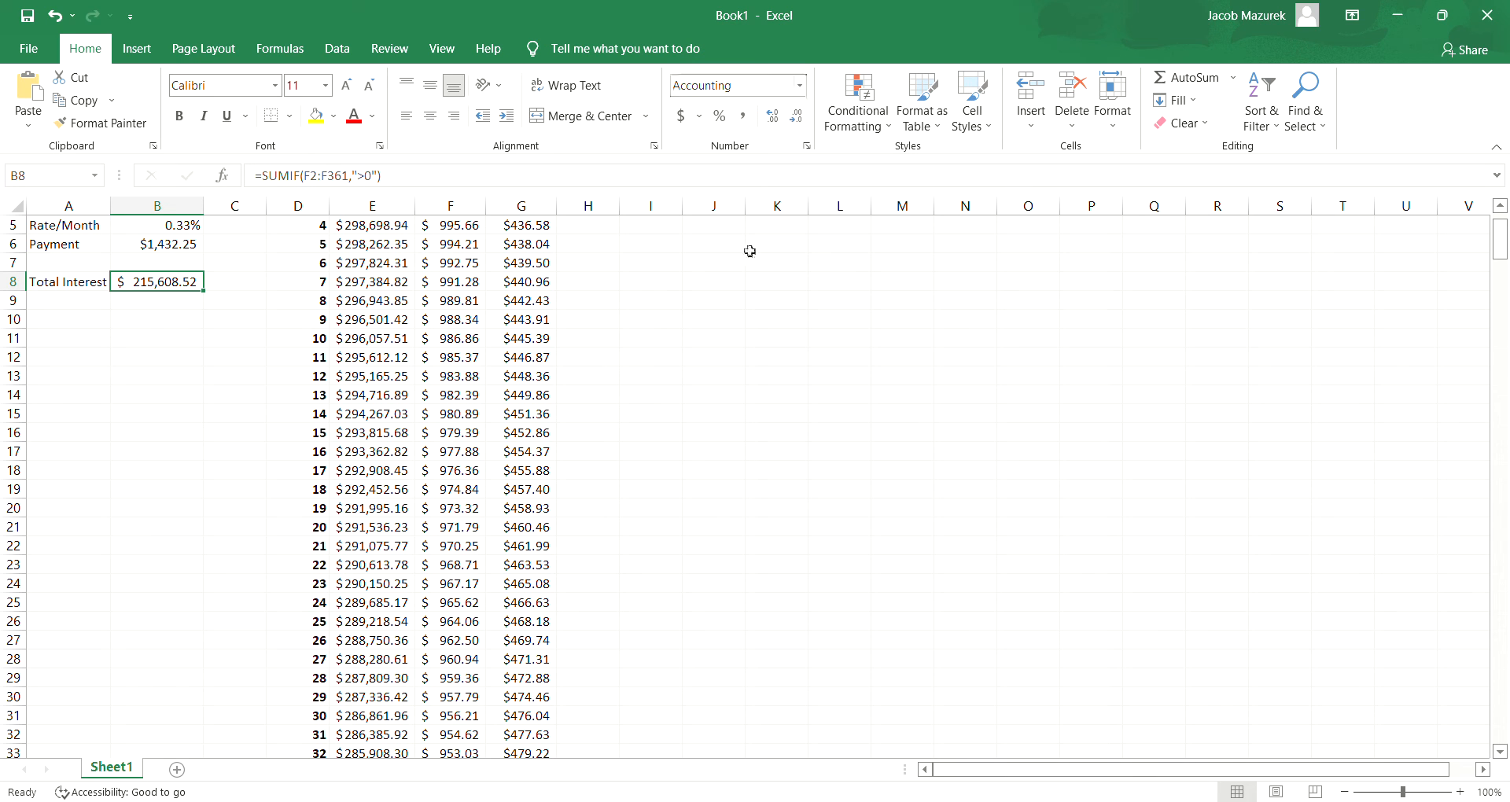
{"action": "left_click", "coordinate": [1501, 206]}
{"action": "left_click", "coordinate": [1501, 206]}
{"action": "left_click", "coordinate": [1501, 207]}
{"action": "left_click", "coordinate": [1500, 206]}
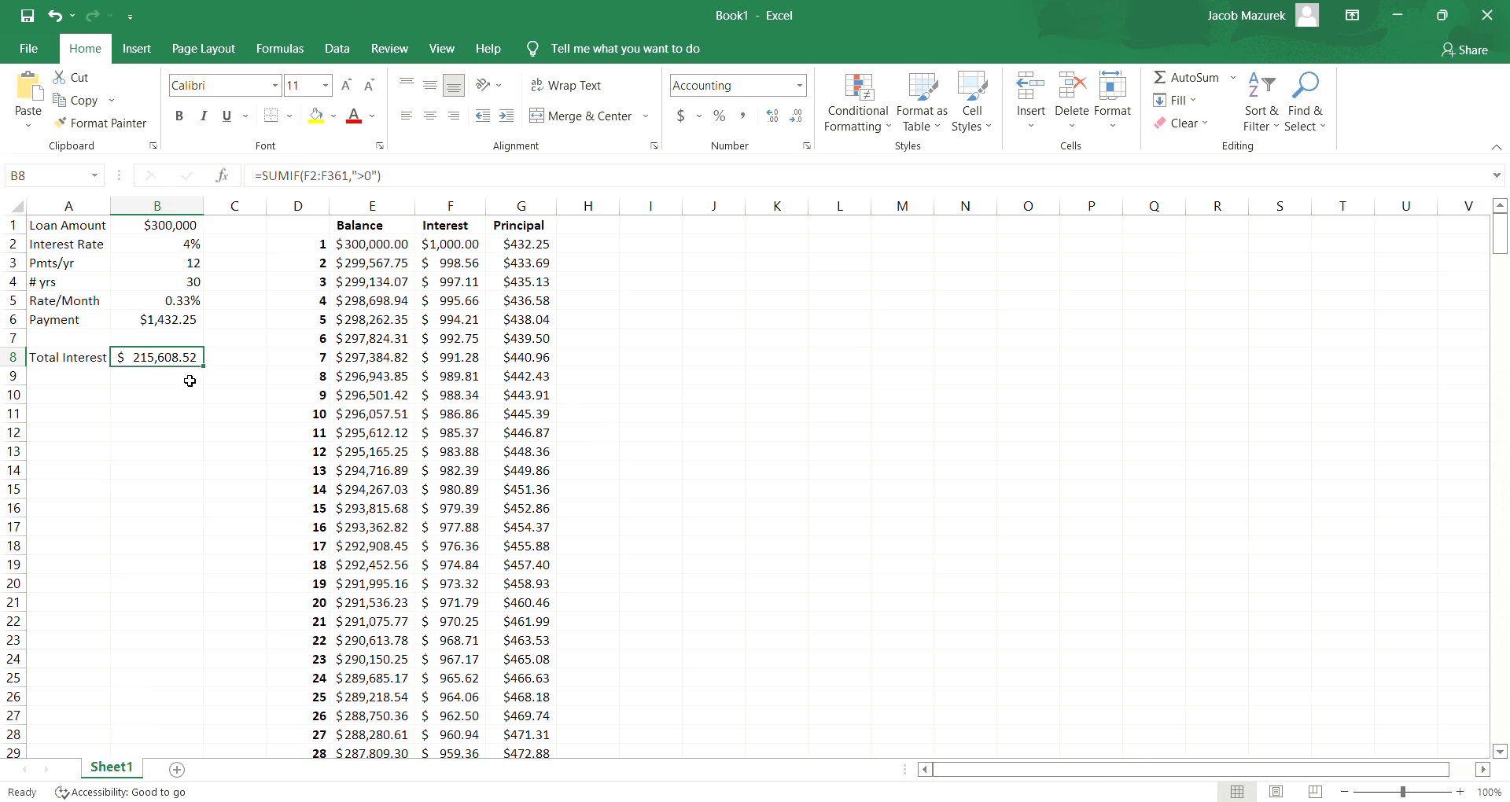
- Set the interest rate in B2 to 3.75% to test its effect on the payment and total interest
{"action": "left_click", "coordinate": [183, 250]}
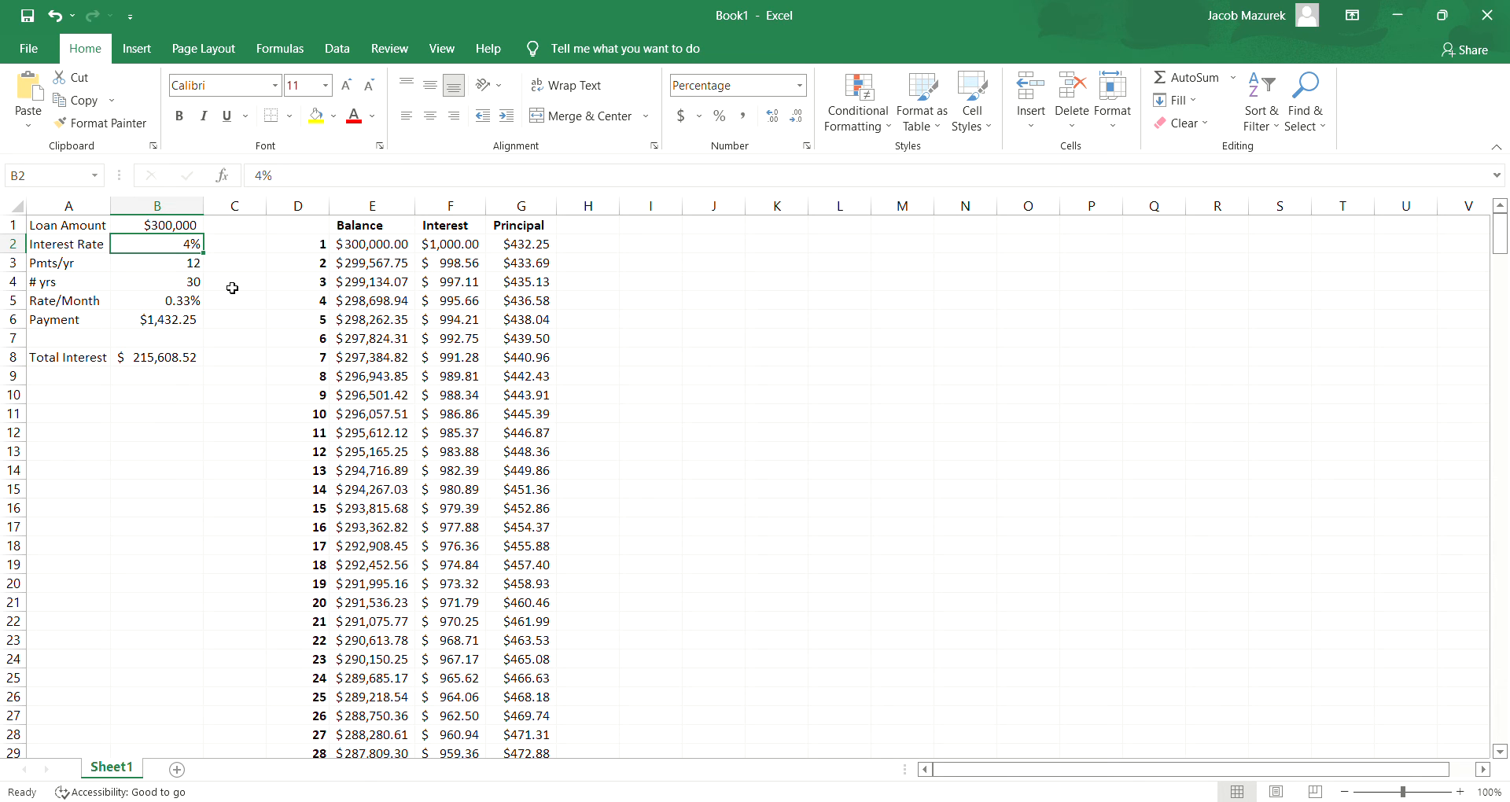
{"action": "type", "text": "3.75"}
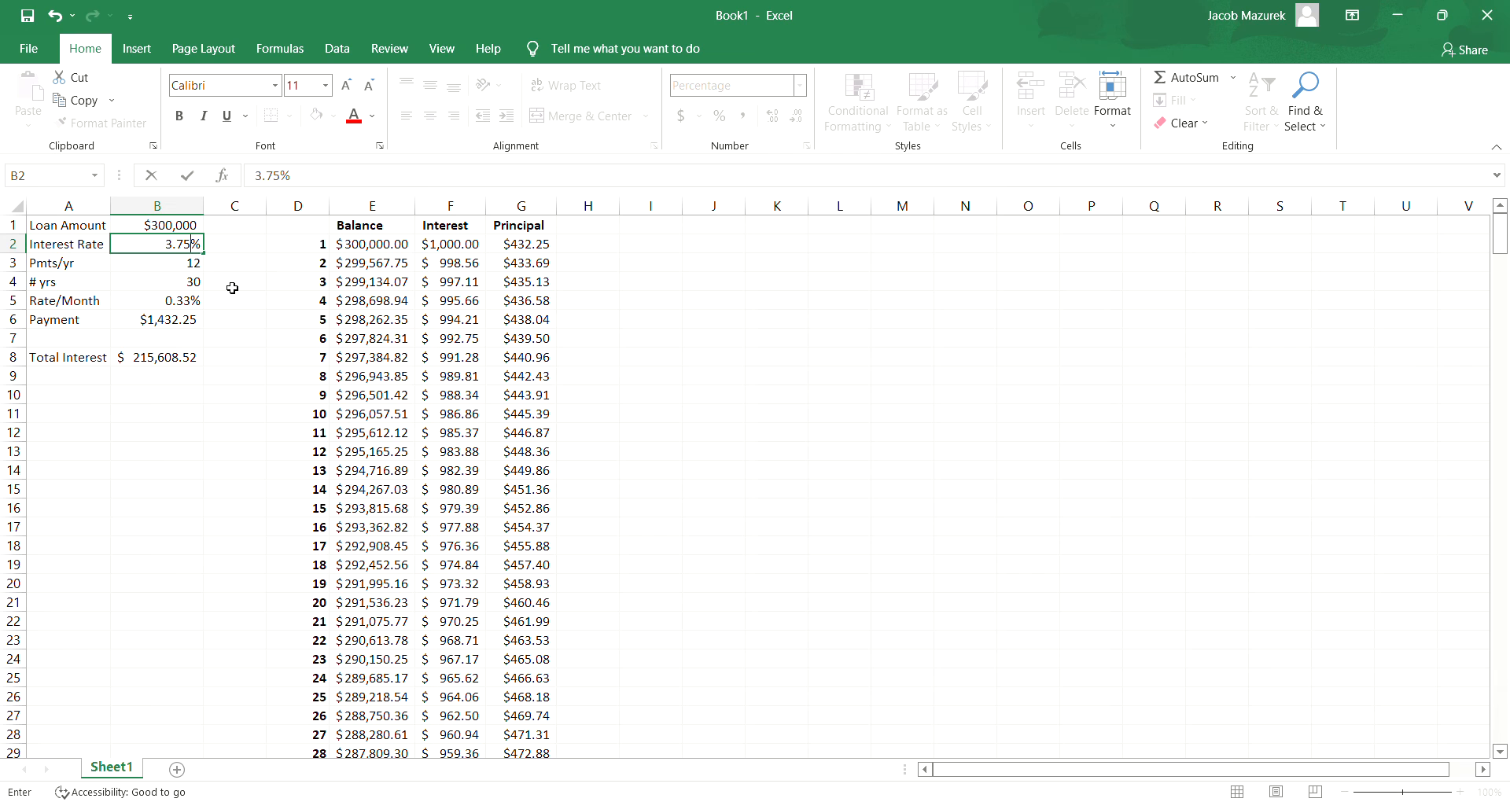
{"action": "key", "text": "Return"}
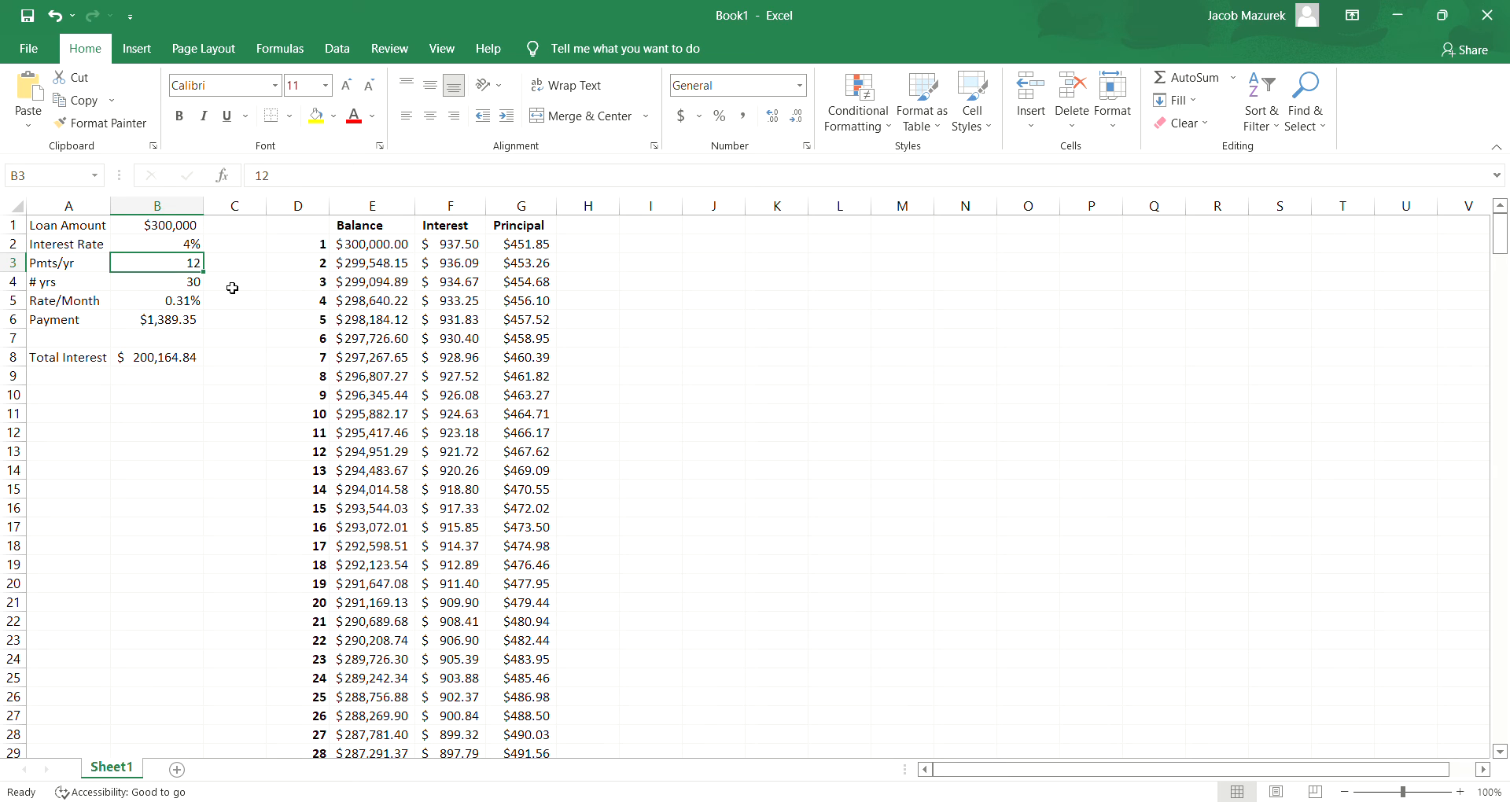
- Show the interest rate in B2 with two decimal places
{"action": "left_click", "coordinate": [182, 246]}
{"action": "left_click", "coordinate": [770, 119]}
{"action": "left_click", "coordinate": [772, 120]}
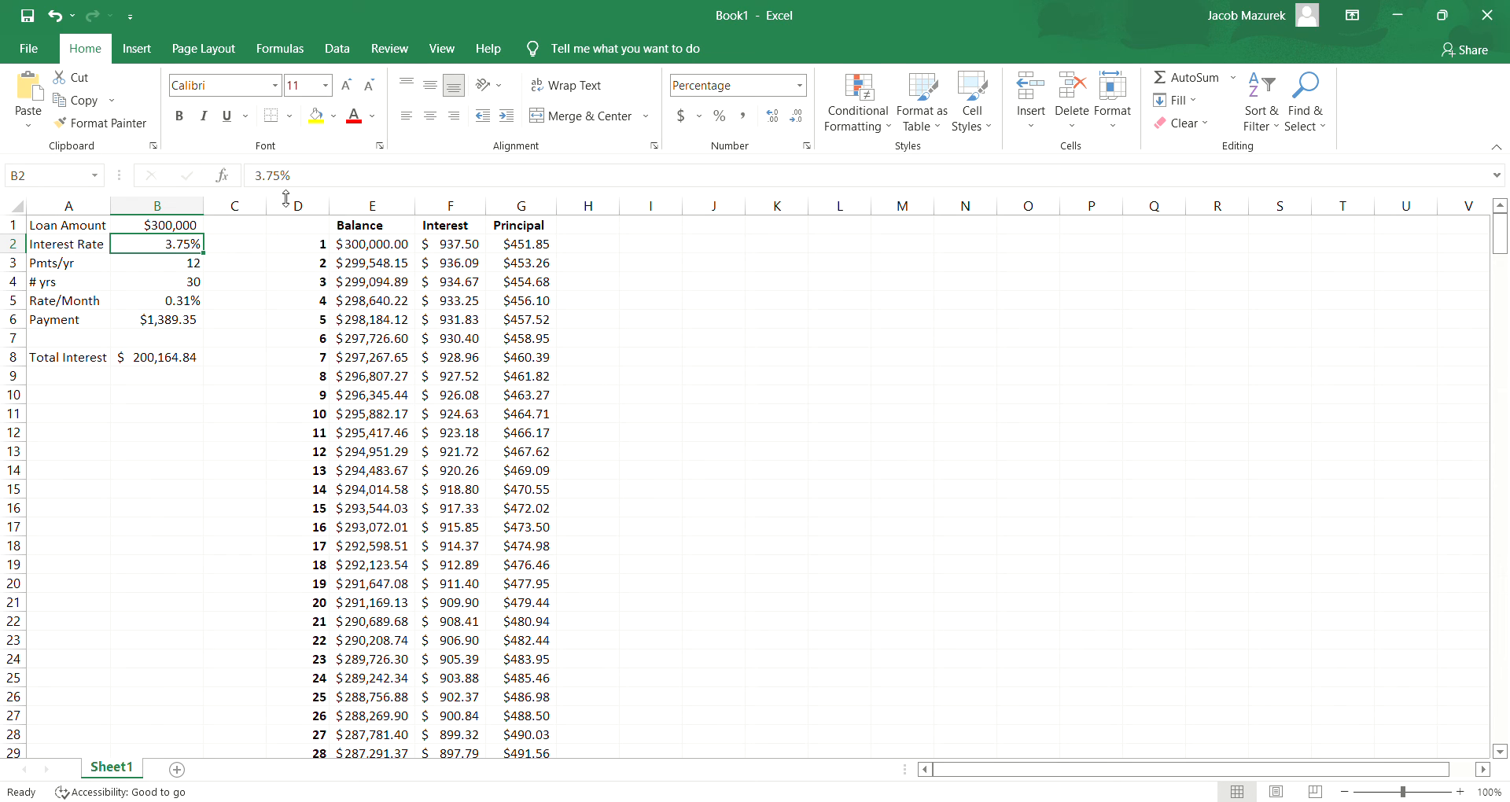
- Set the interest rate in B2 to 4%
{"action": "left_click_drag", "start_coordinate": [308, 182], "coordinate": [236, 177]}
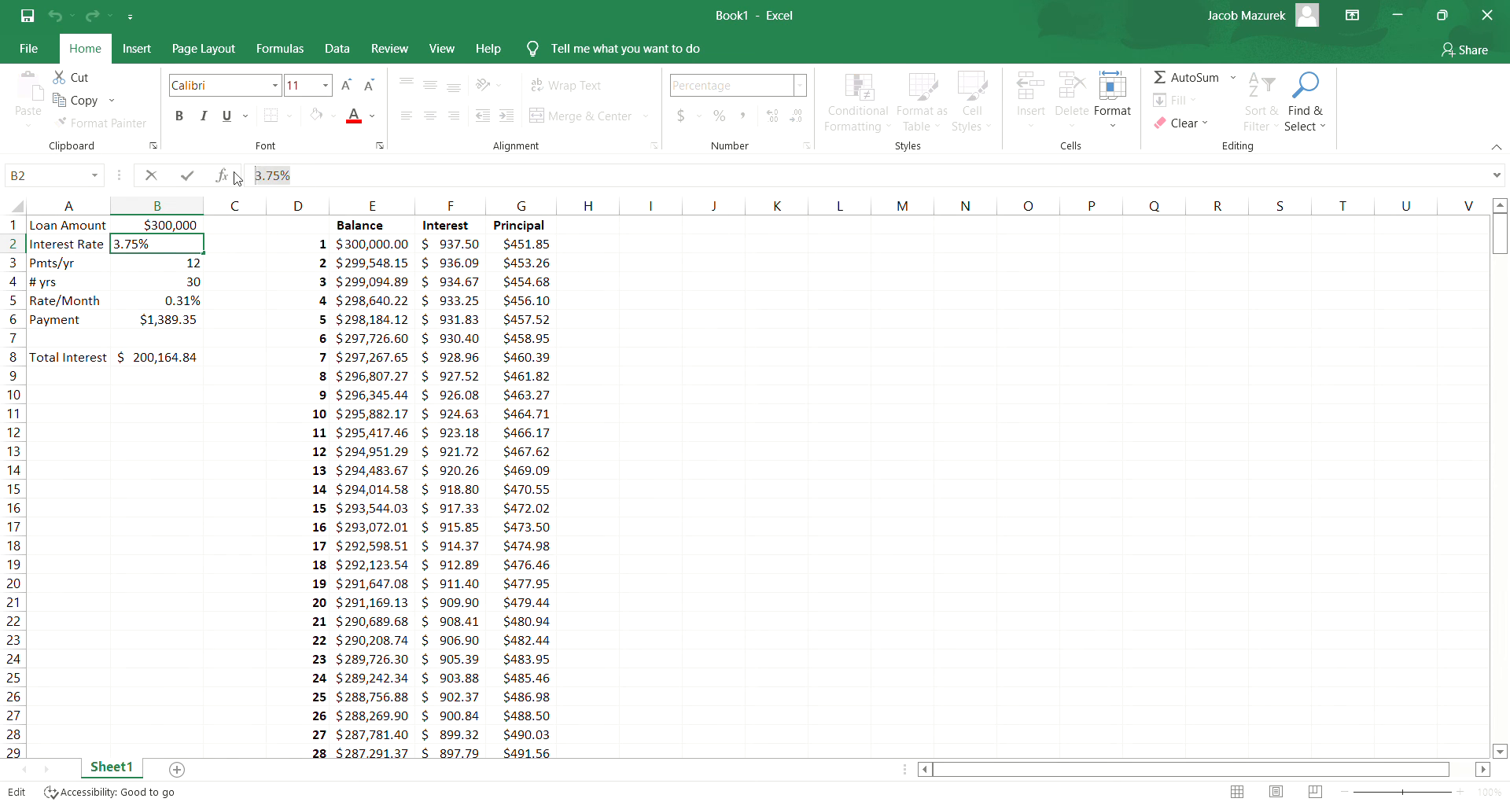
{"action": "type", "text": "4%"}
{"action": "key", "text": "Return"}
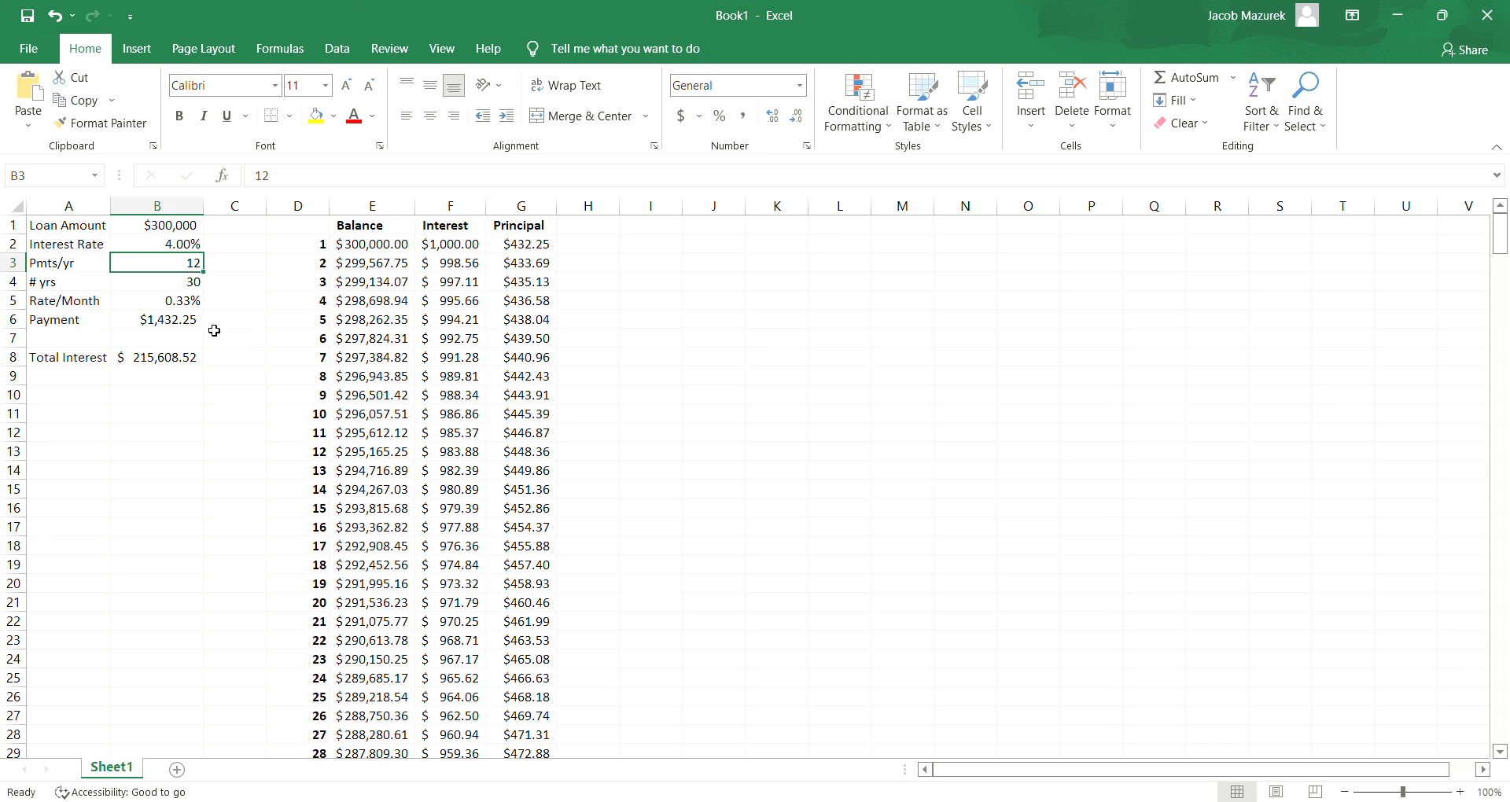
- Add the label "Extra Pmt" in A7 and enter an extra payment of $200 in B7
{"action": "left_click", "coordinate": [83, 345]}
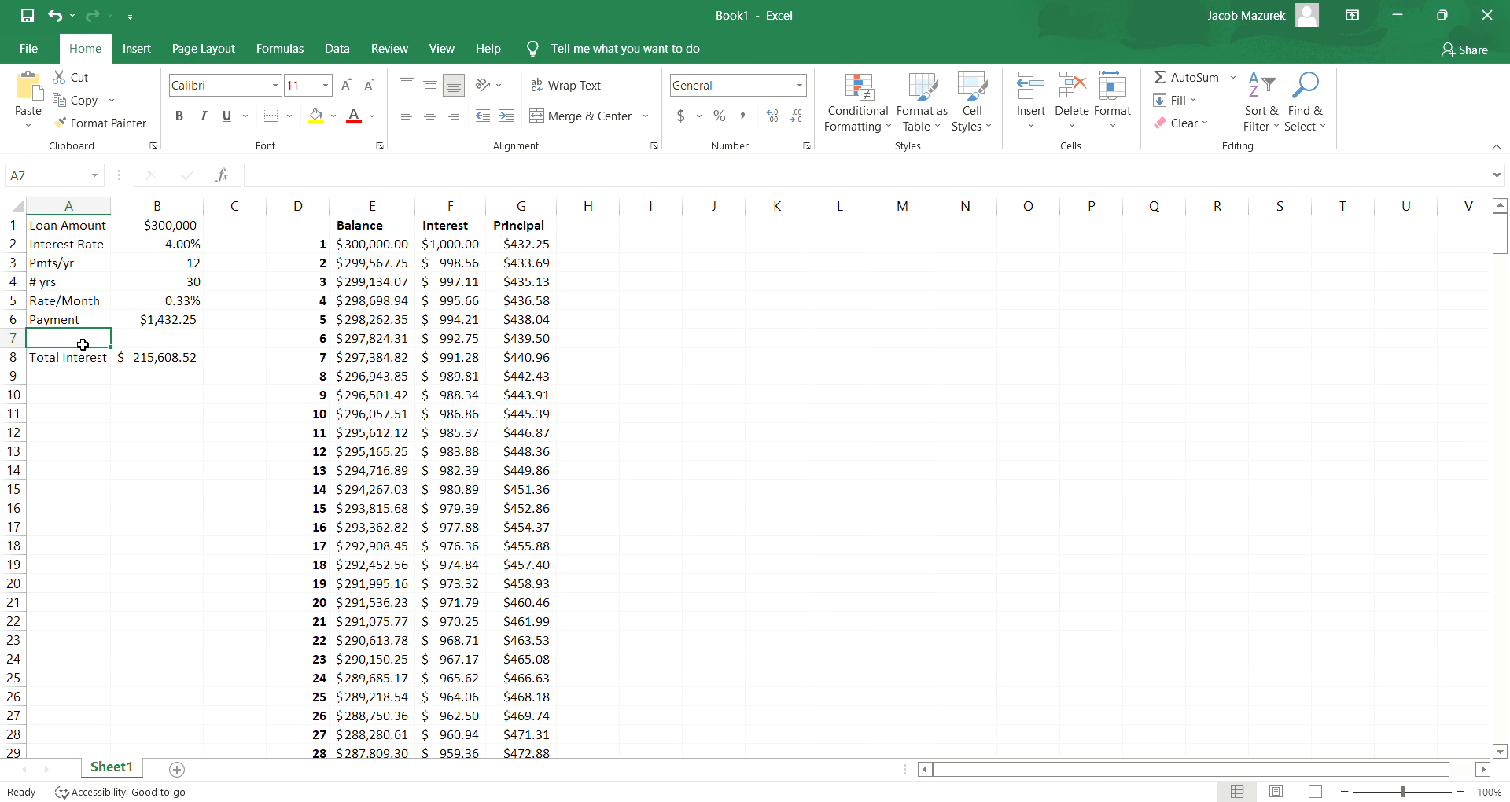
{"action": "double_click", "coordinate": [83, 345]}
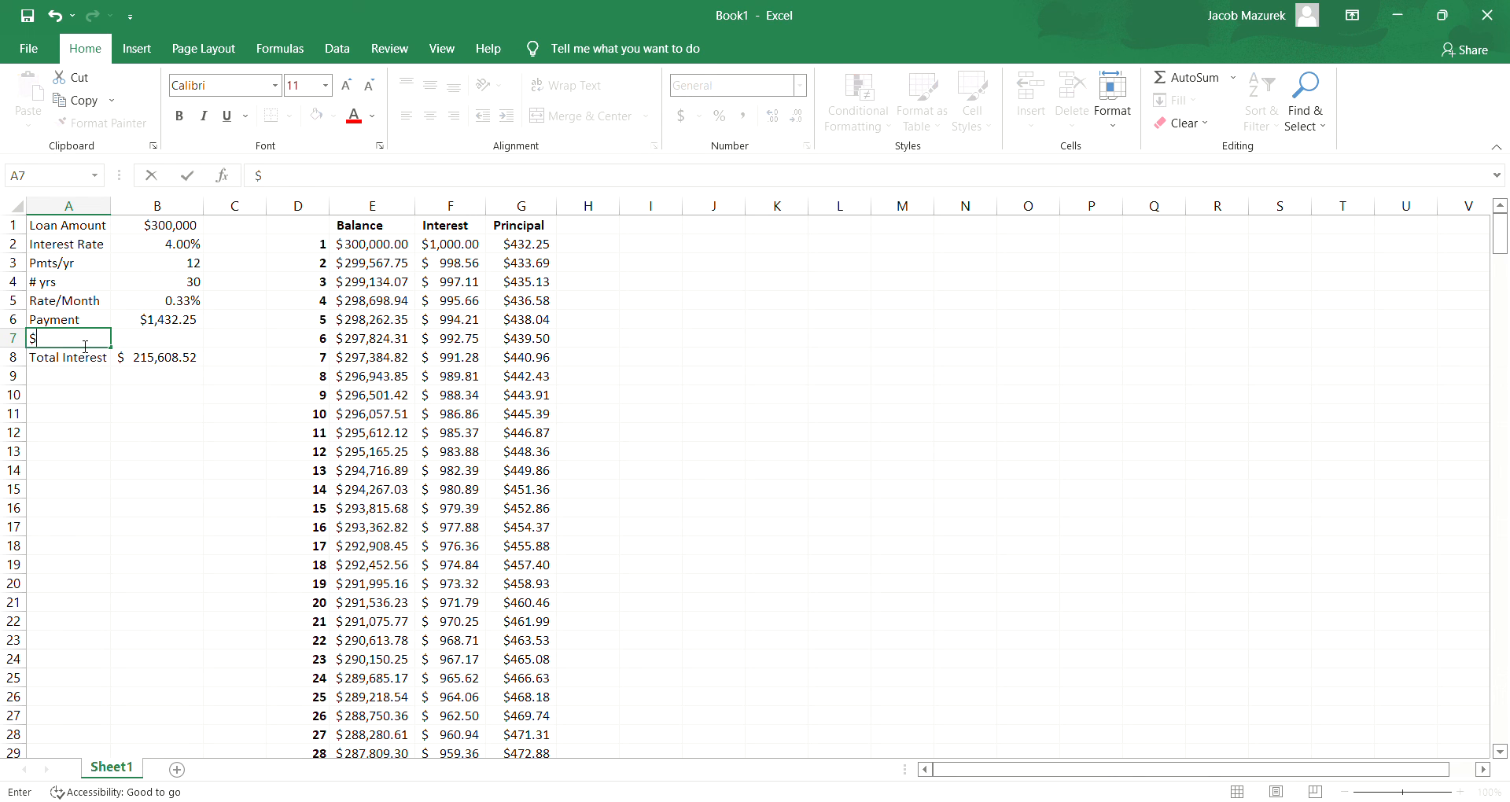
{"action": "type", "text": "Extra Pmt"}
{"action": "key", "text": "Tab"}
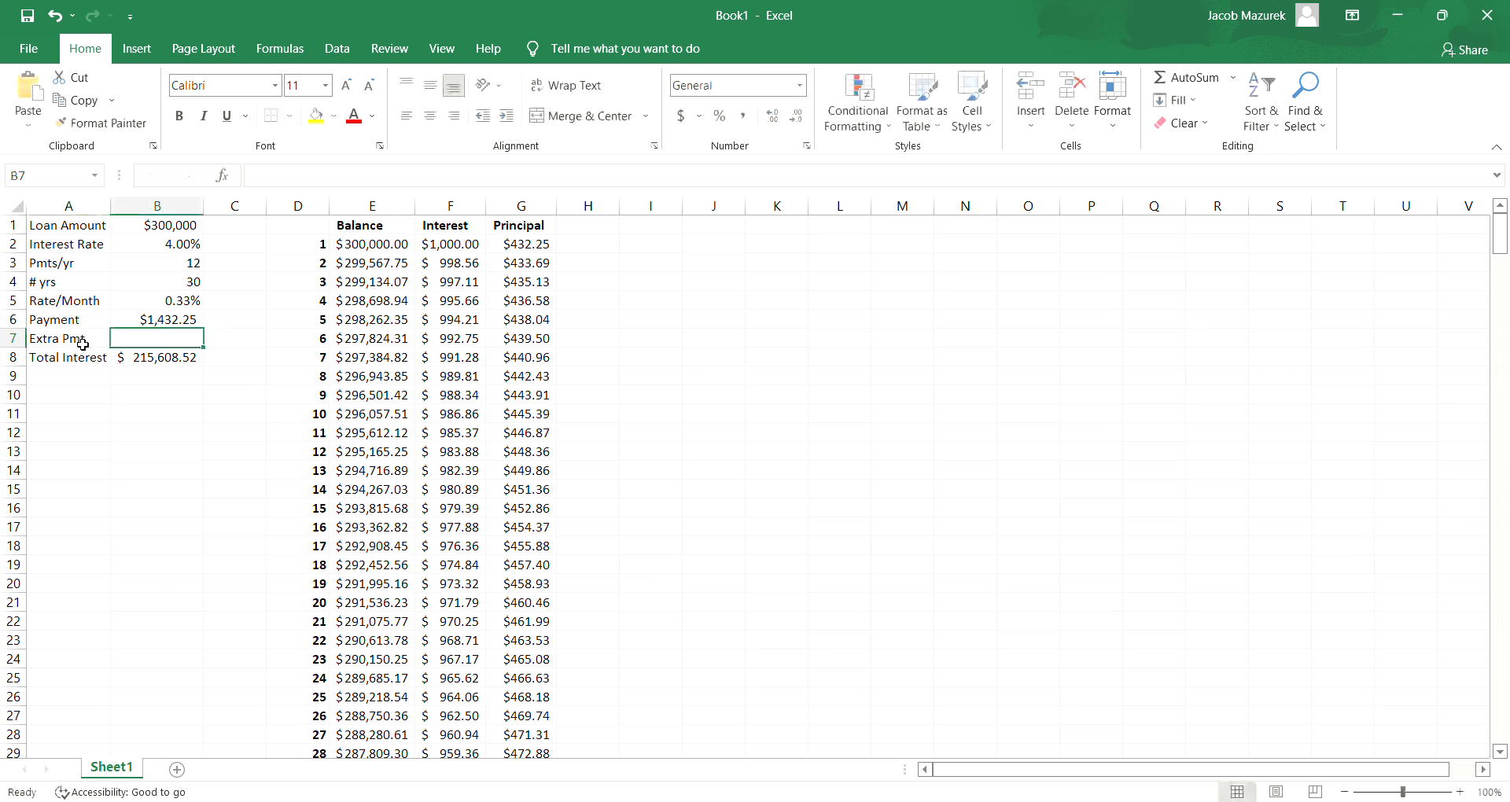
{"action": "type", "text": "$200"}
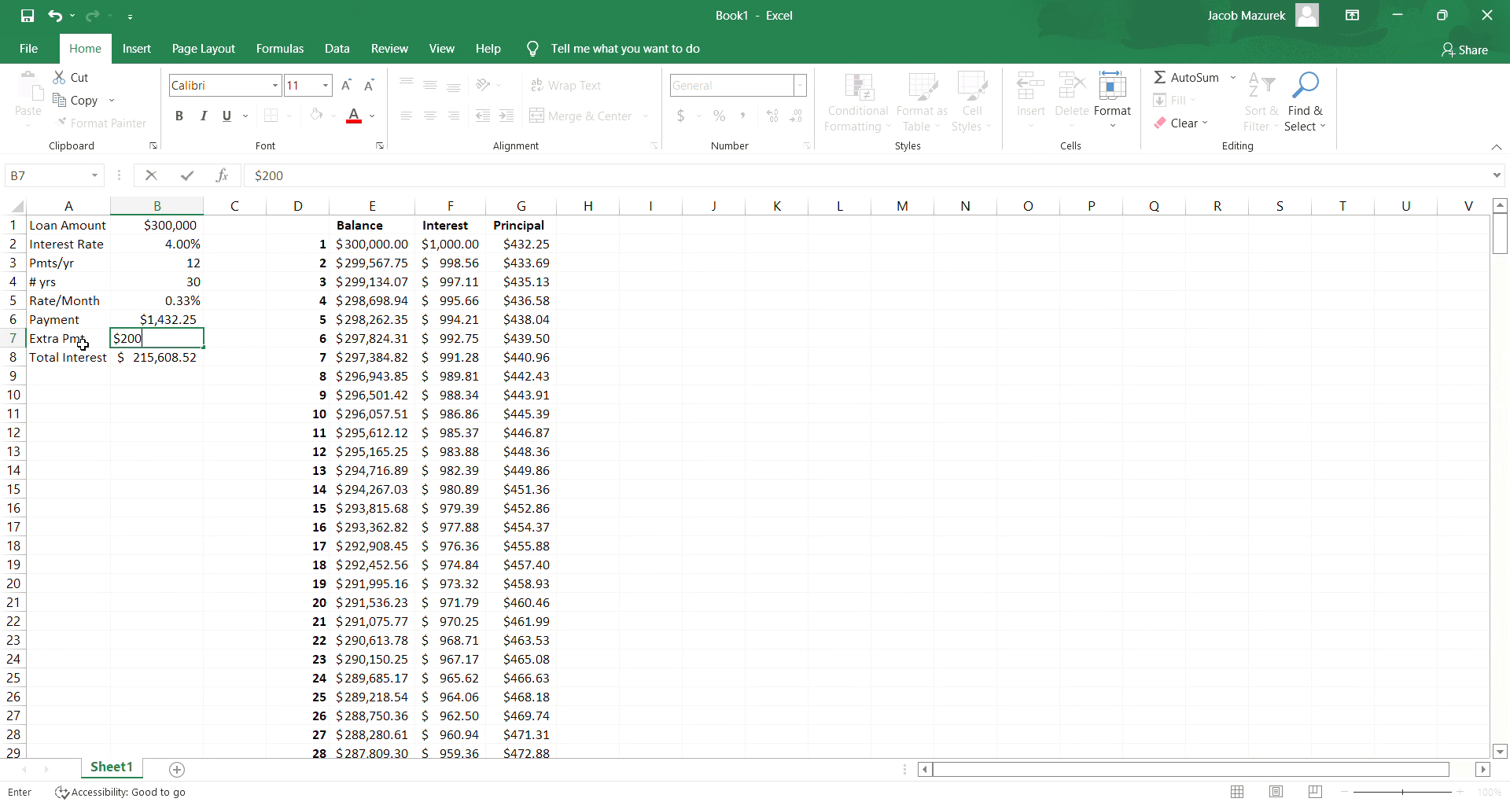
{"action": "key", "text": "Return"}
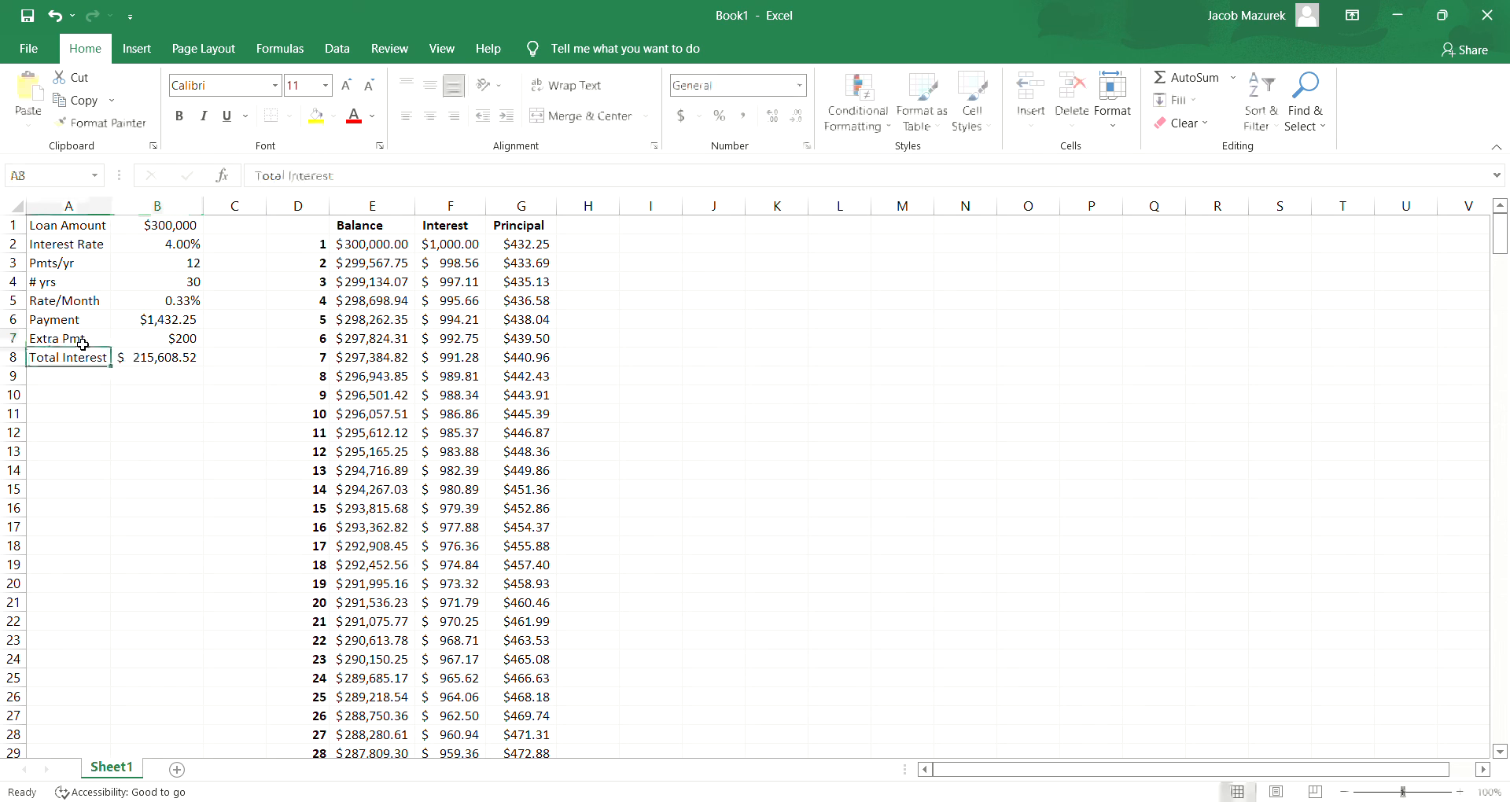
- Enter 215608.52 in C8 as a fixed copy of the total interest, and fit column C's width to its content
{"action": "left_click", "coordinate": [238, 364]}
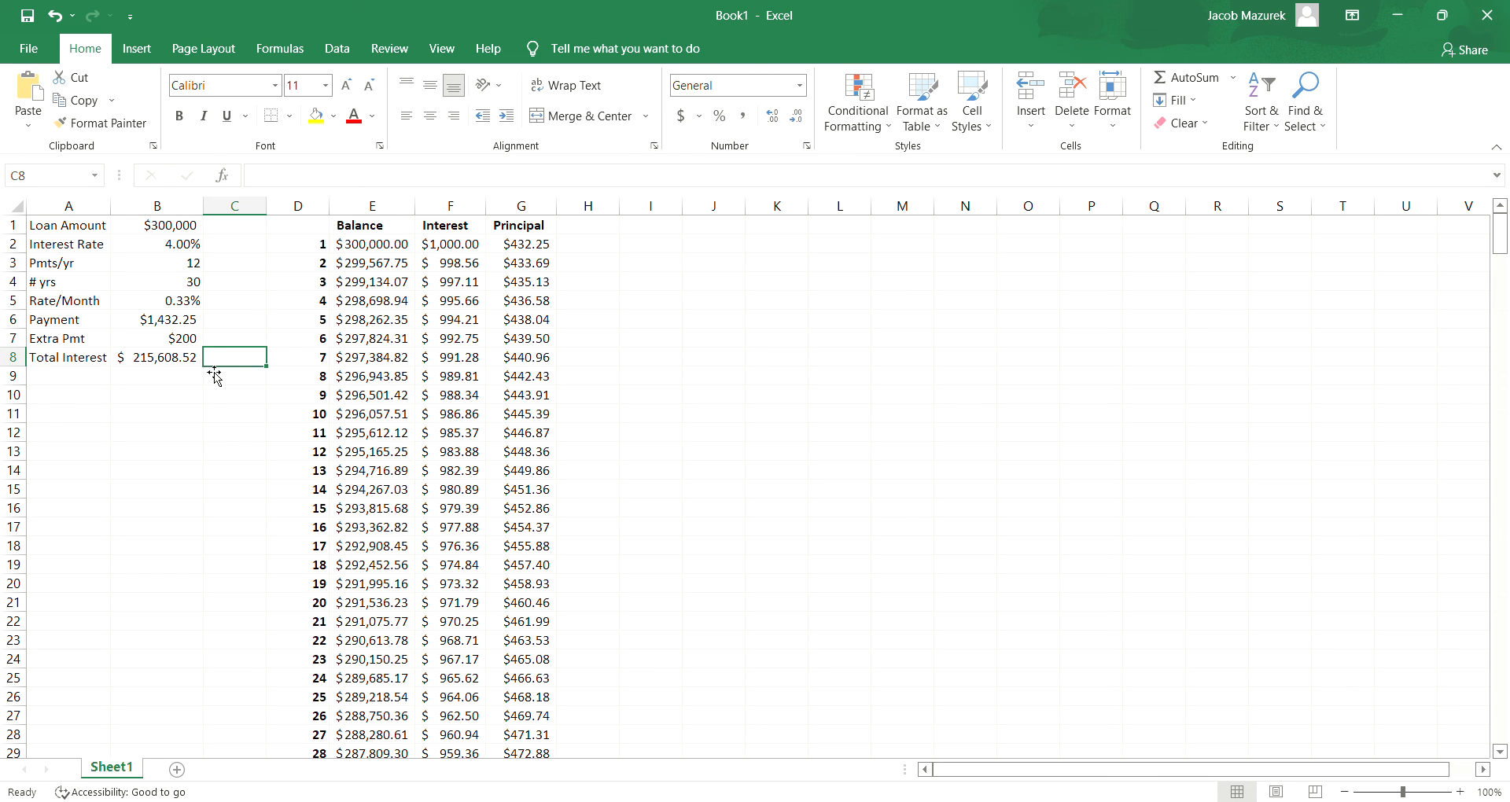
{"action": "type", "text": "215608.52"}
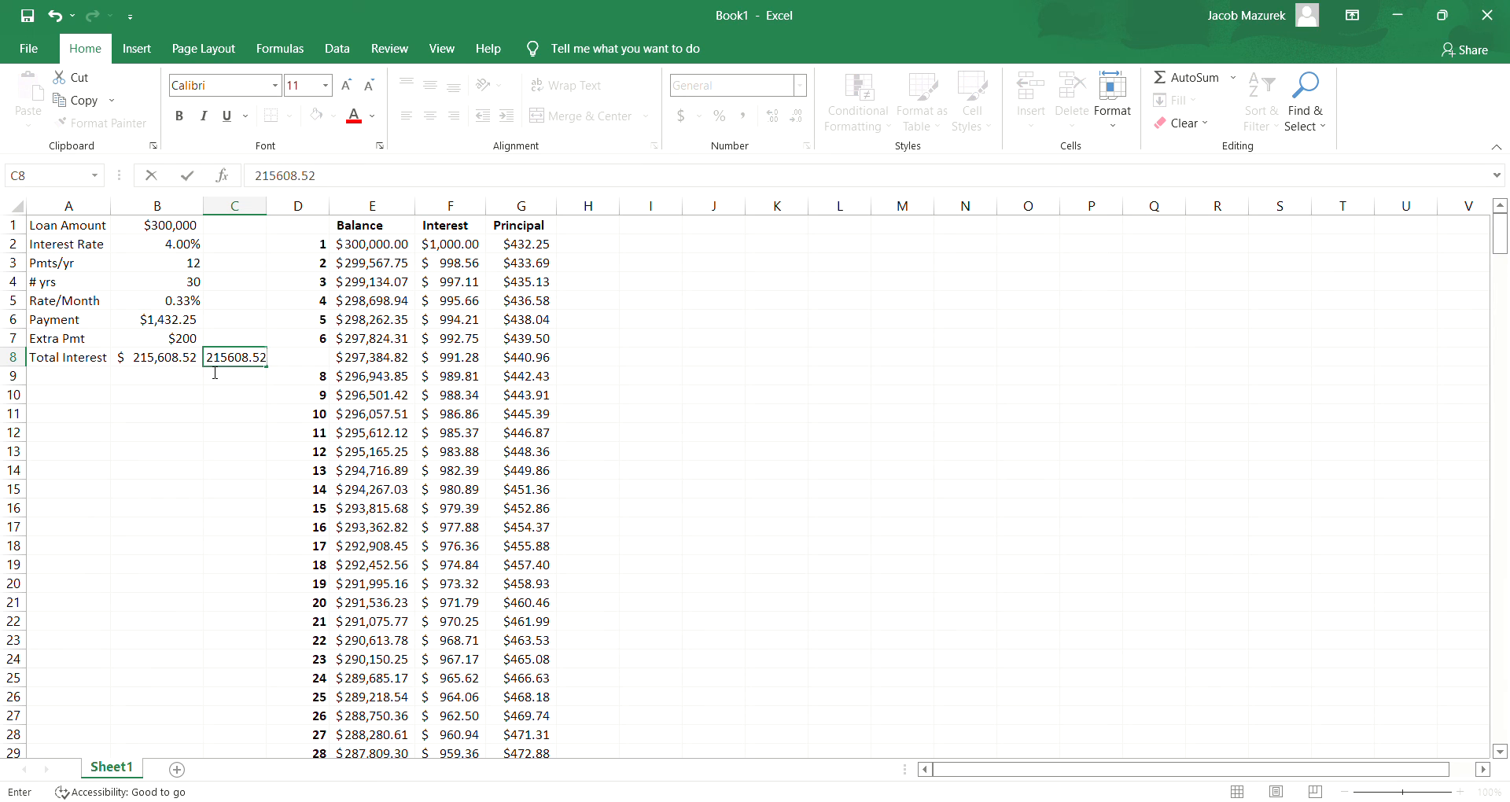
{"action": "key", "text": "Return"}
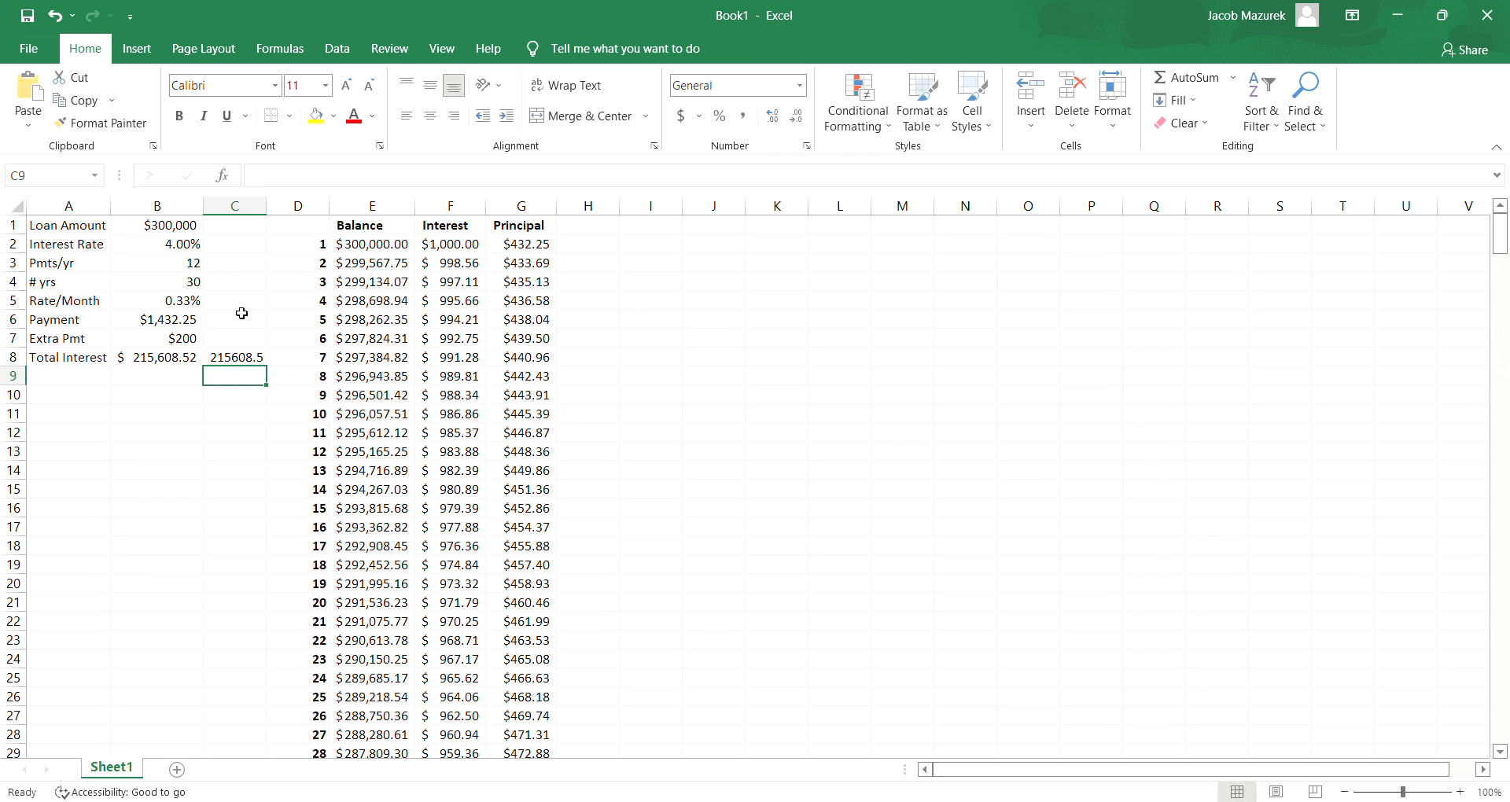
{"action": "double_click", "coordinate": [267, 206]}
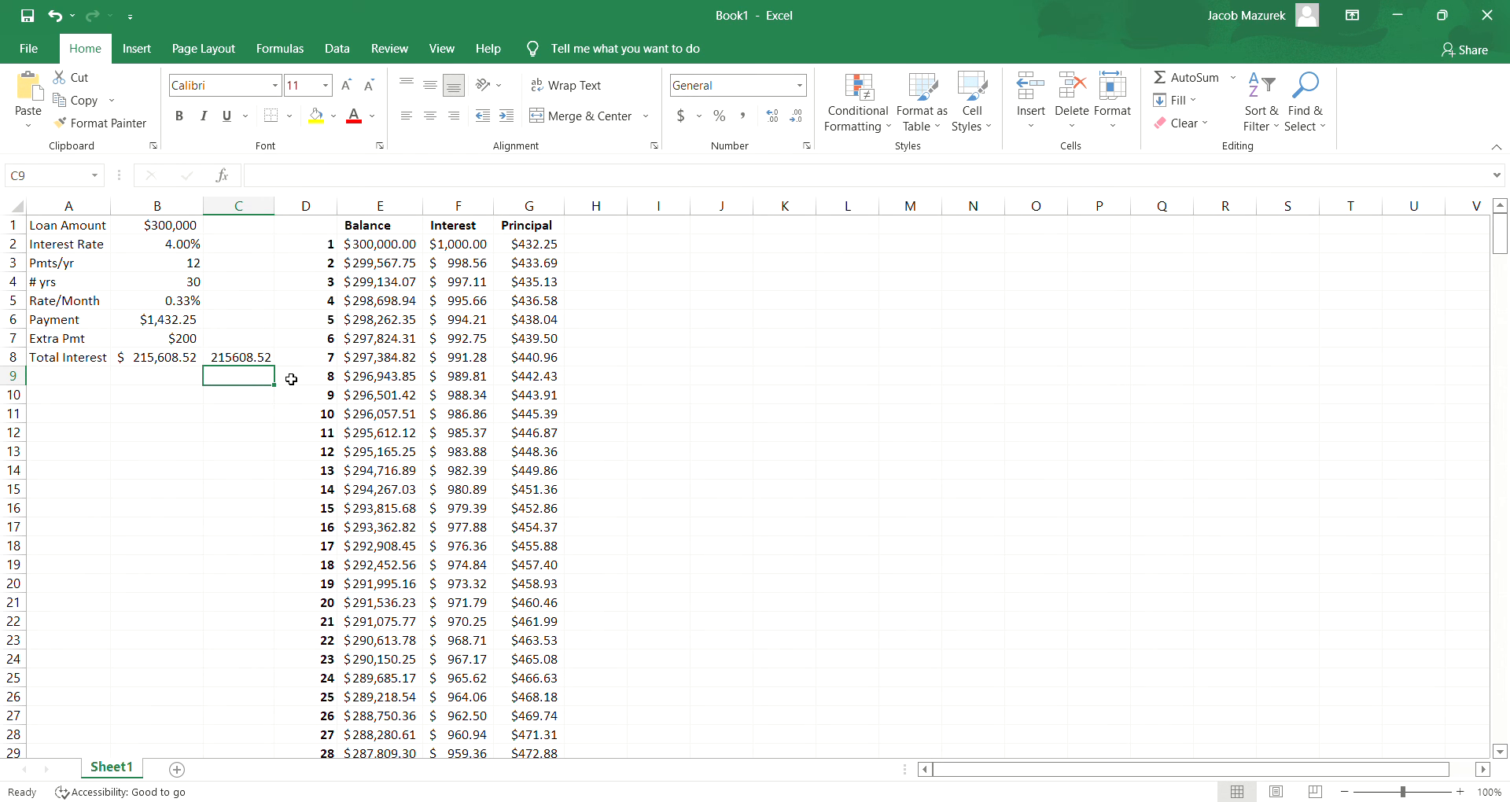
- Format the fixed total interest value in C8 as italic with a yellow fill
{"action": "left_click", "coordinate": [253, 357]}
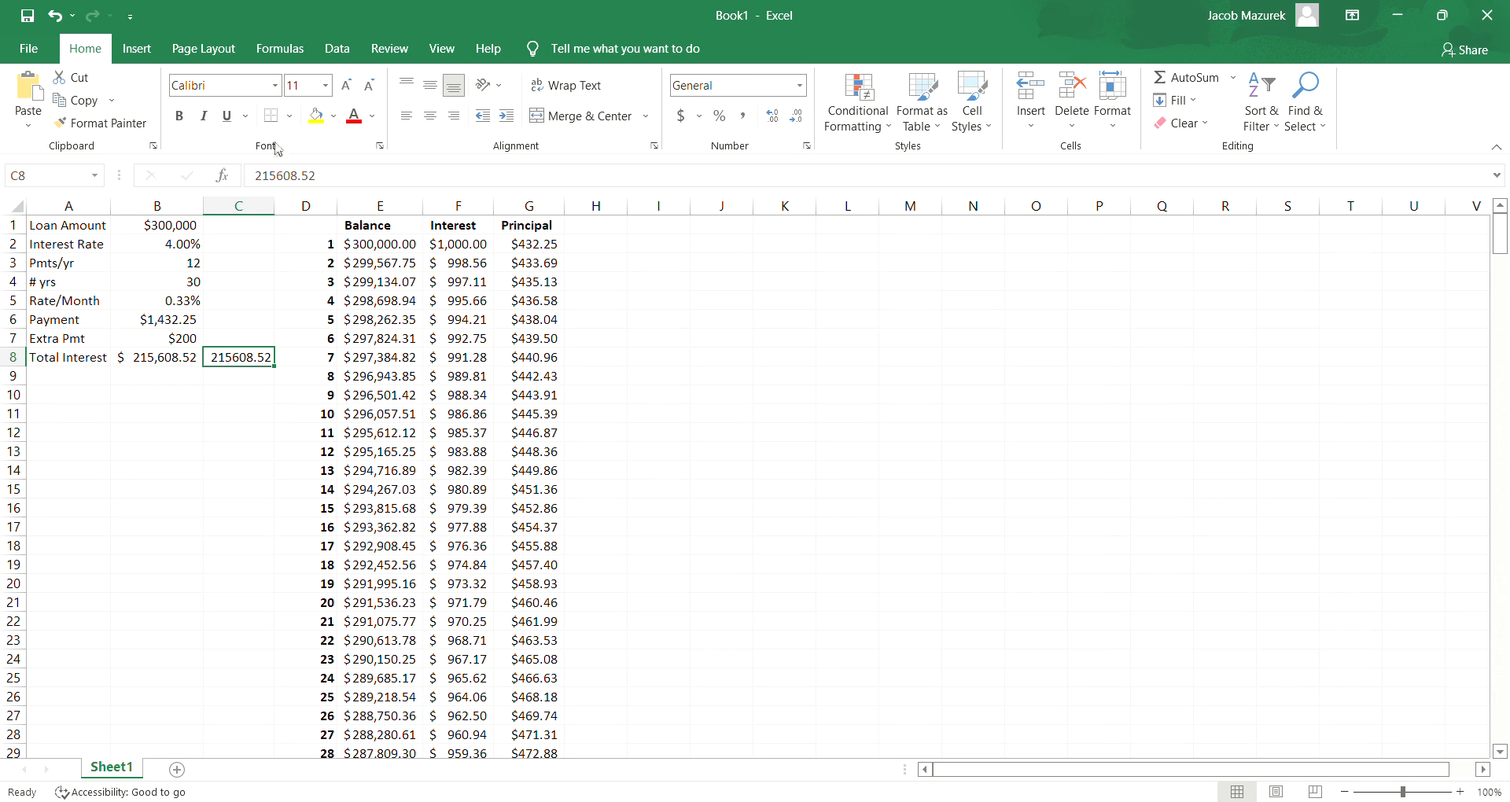
{"action": "left_click", "coordinate": [205, 116]}
{"action": "left_click", "coordinate": [314, 118]}
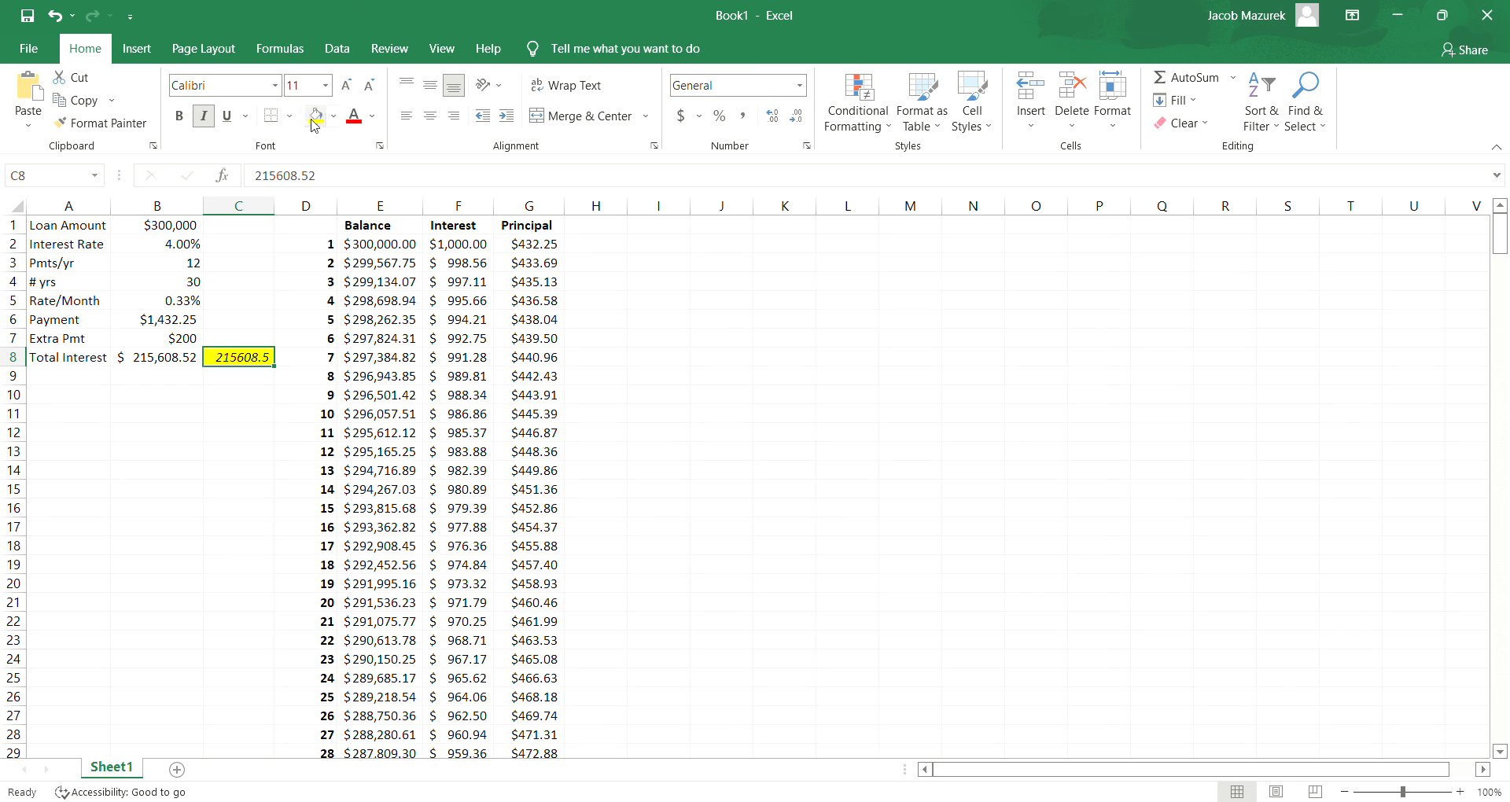
- Apply the Accounting number format to the fixed total interest value in C8
{"action": "left_click", "coordinate": [800, 86]}
{"action": "left_click", "coordinate": [753, 248]}
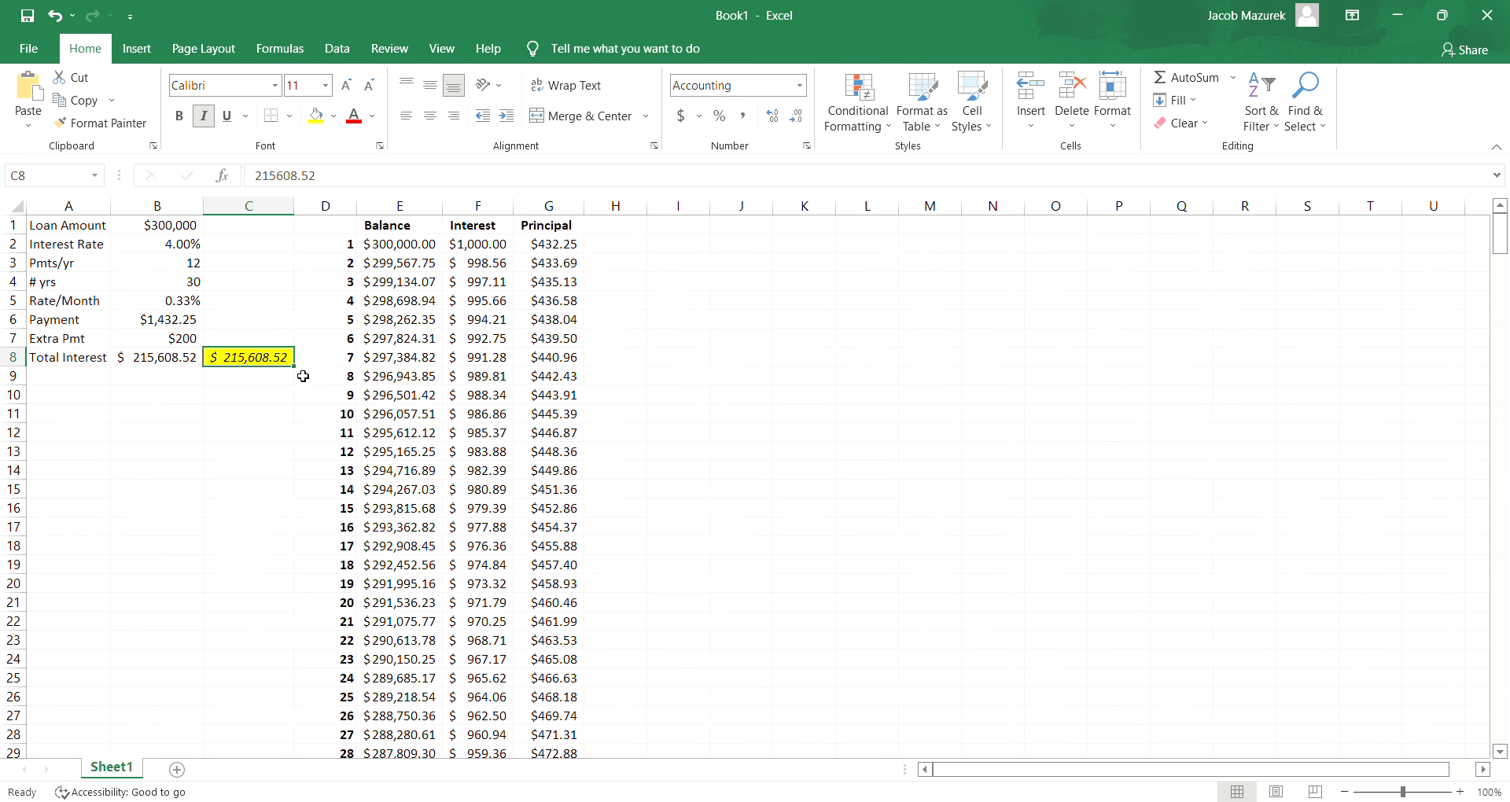
{"action": "left_click", "coordinate": [253, 382]}
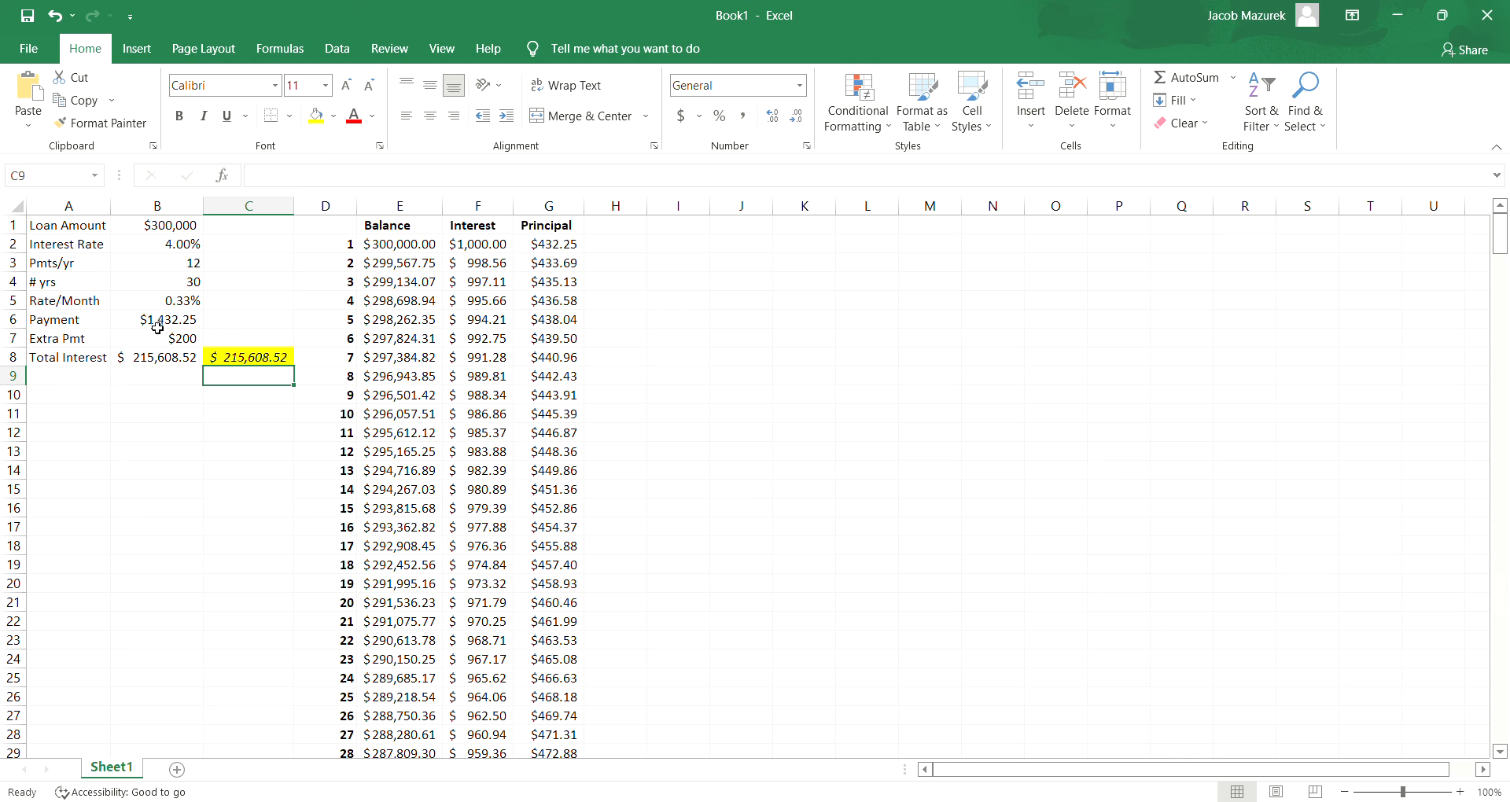
- Change the first Principal formula in G2 to =SUM($B$6+$B$7)-F2 so it includes the extra payment
{"action": "left_click", "coordinate": [472, 246]}
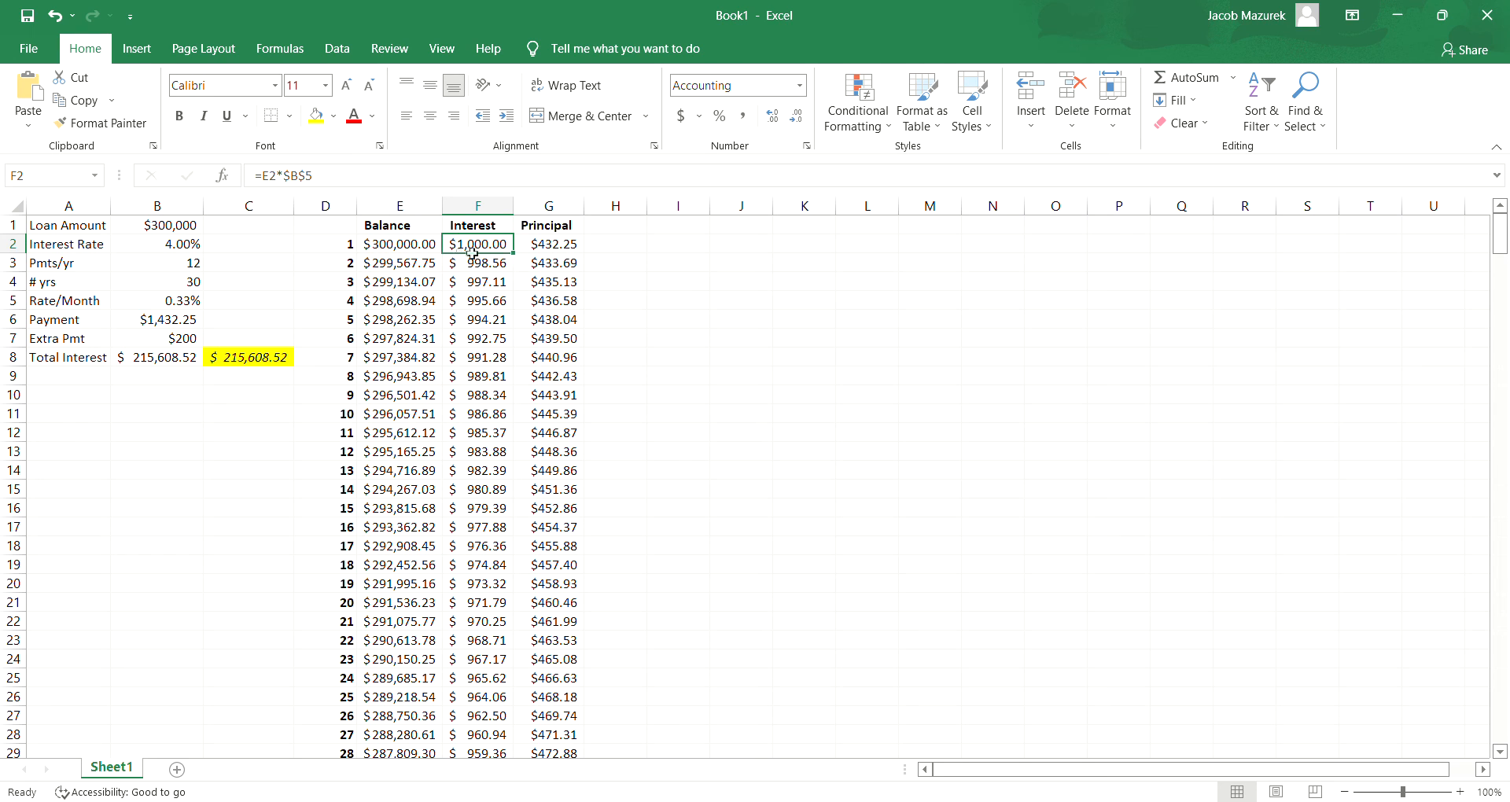
{"action": "left_click", "coordinate": [540, 250]}
{"action": "left_click", "coordinate": [399, 185]}
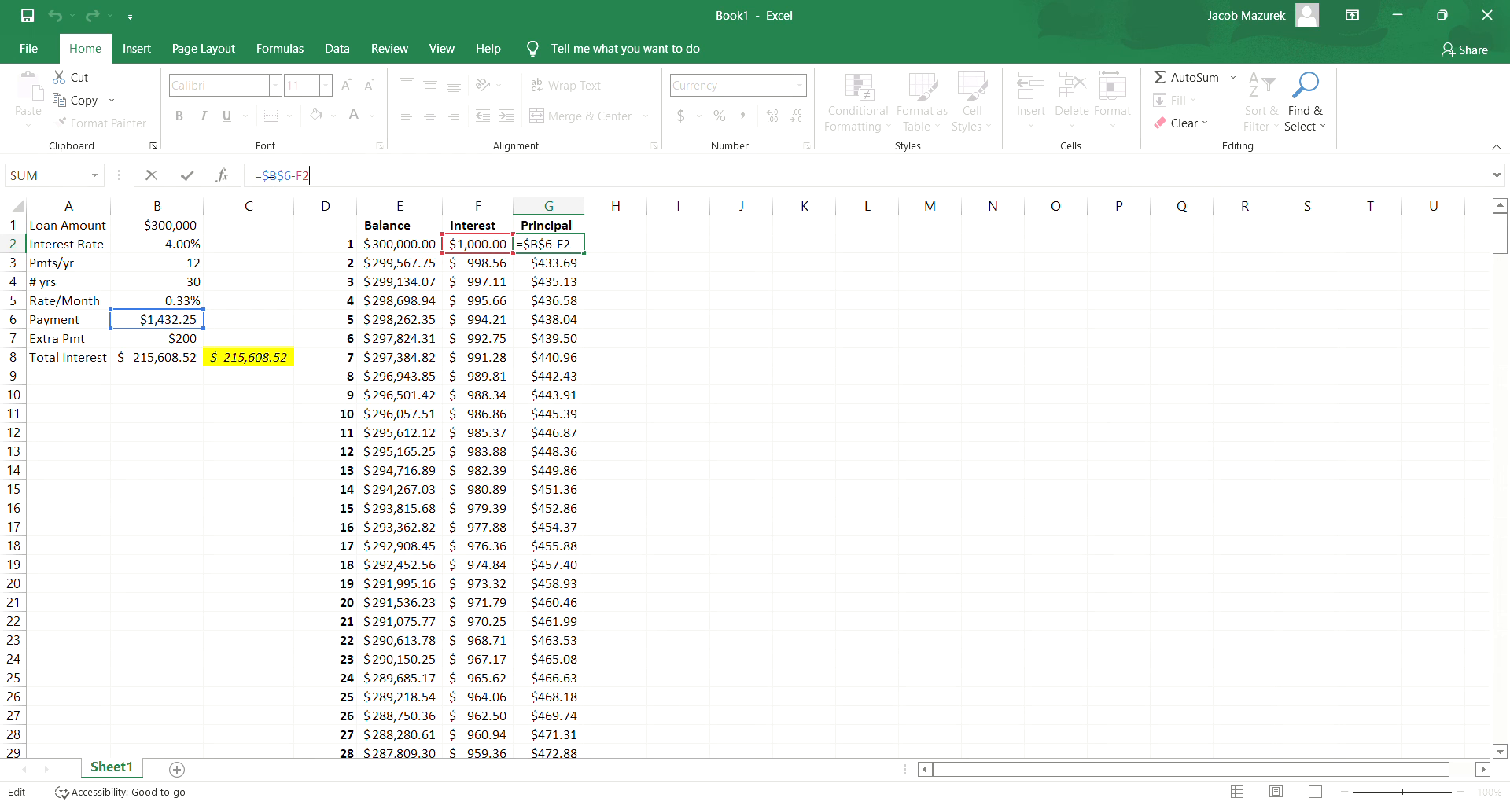
{"action": "type", "text": "sum"}
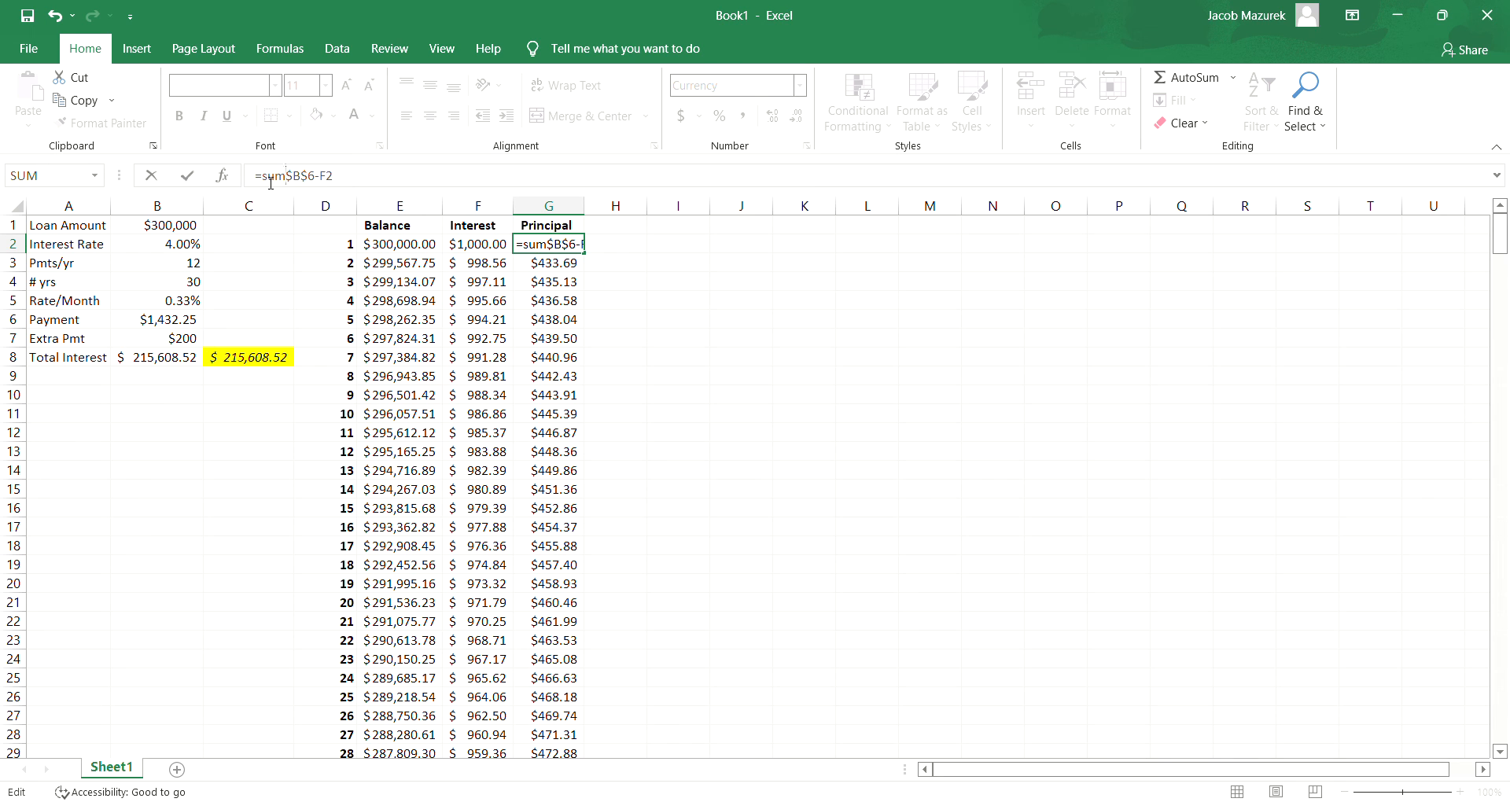
{"action": "type", "text": "($B$6"}
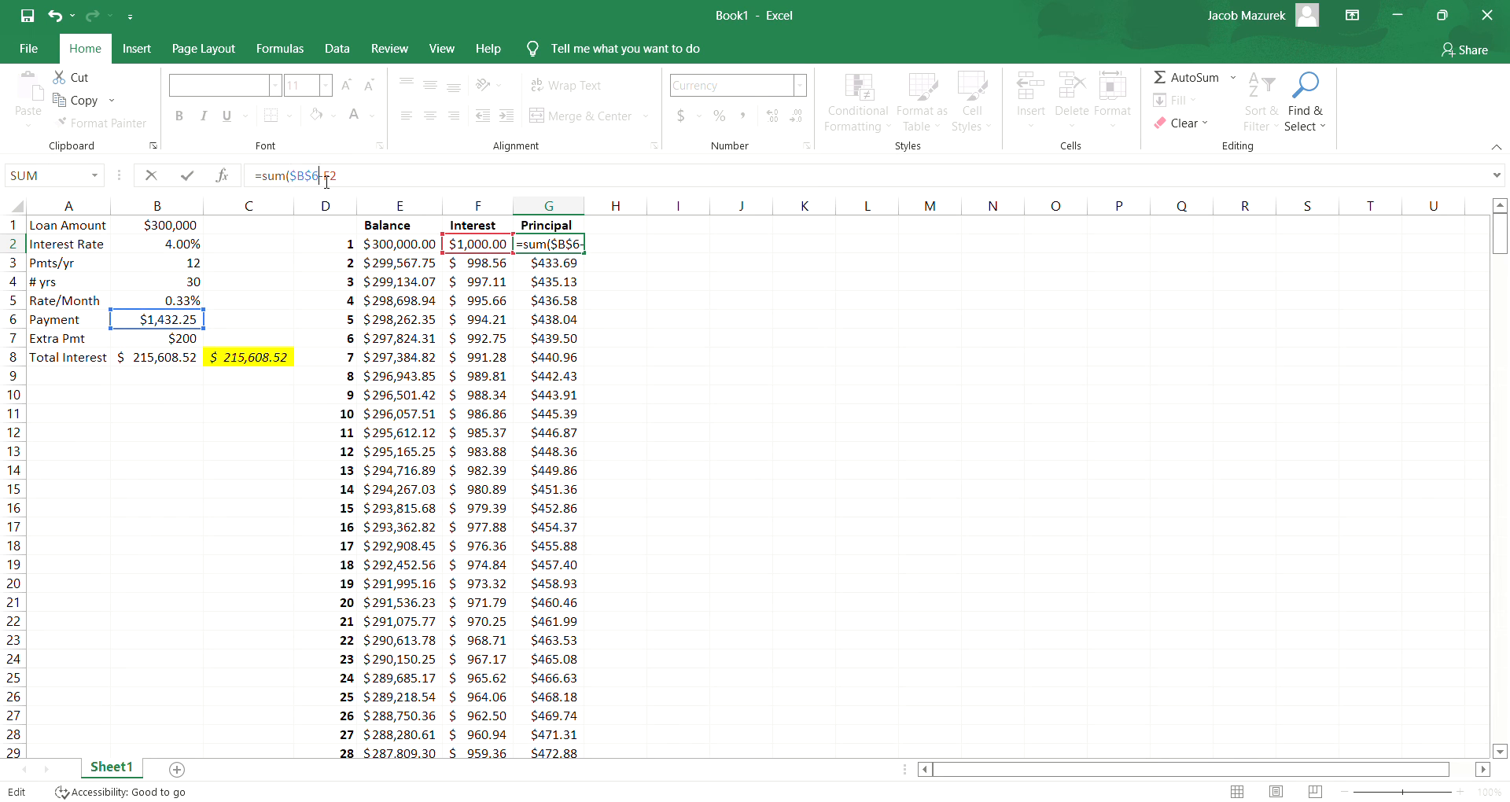
{"action": "type", "text": "+"}
{"action": "left_click", "coordinate": [178, 347]}
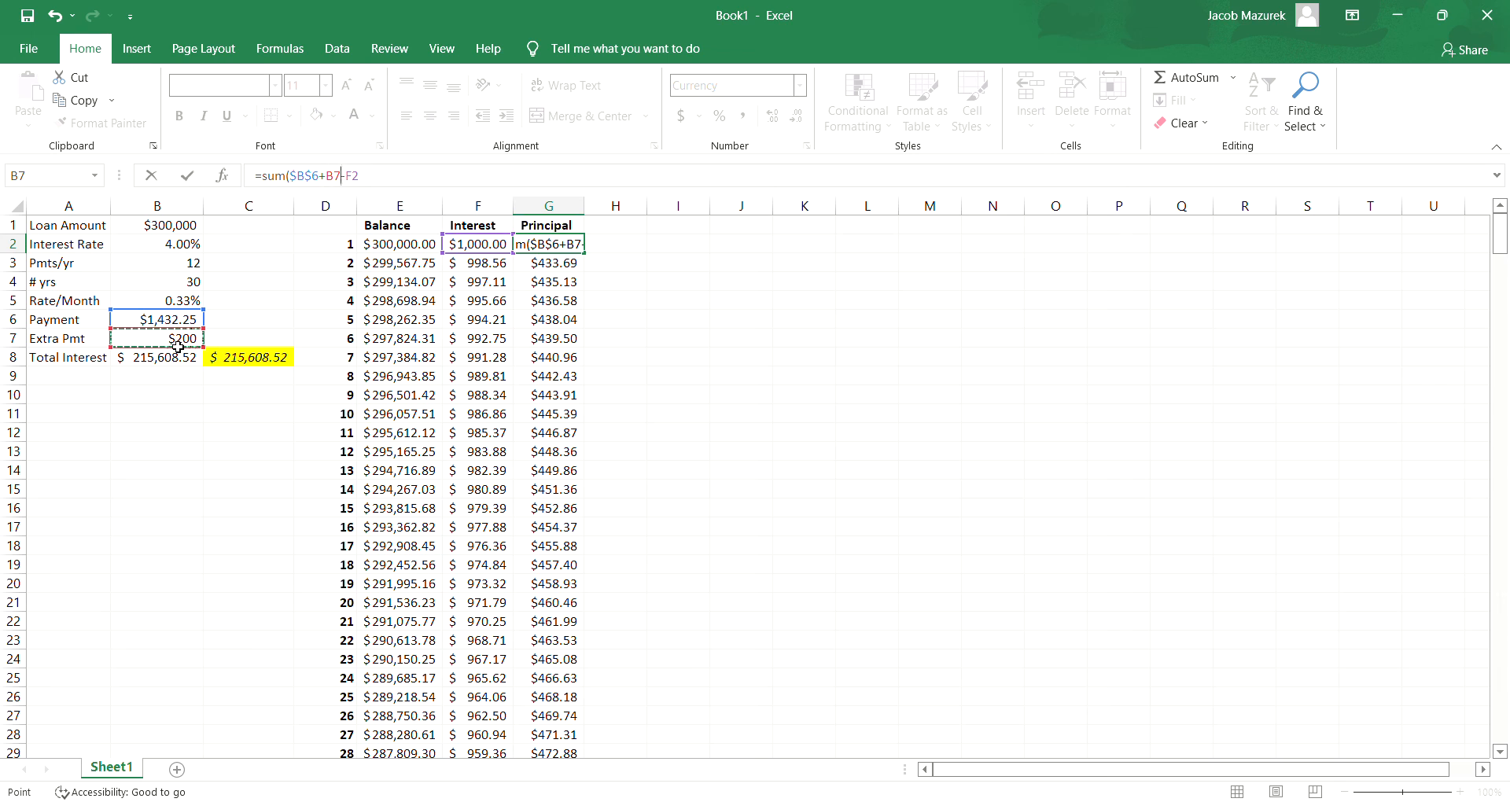
{"action": "type", "text": ")"}
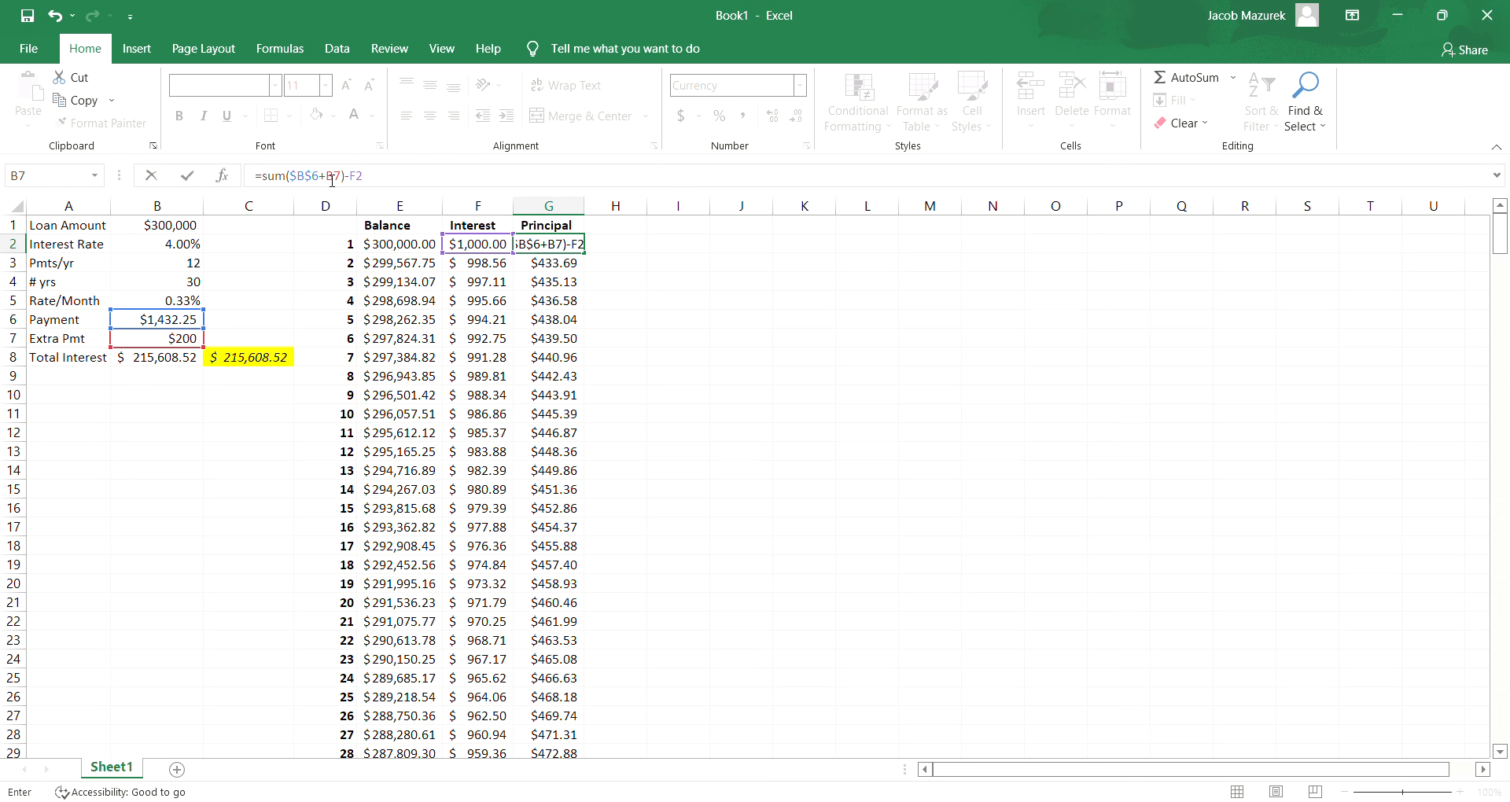
{"action": "type", "text": "$"}
{"action": "left_click", "coordinate": [344, 179]}
{"action": "type", "text": "$B$"}
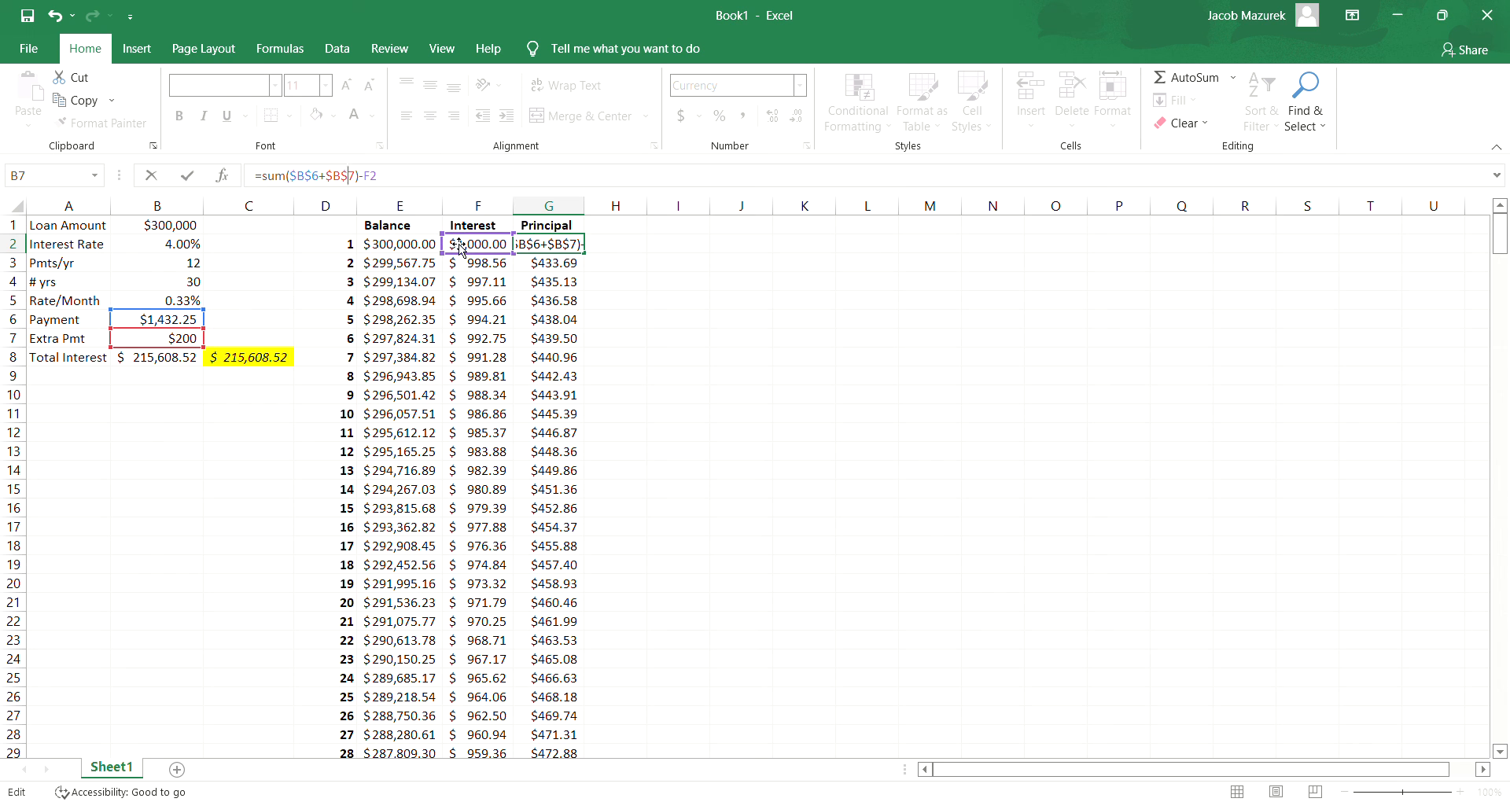
{"action": "key", "text": "Return"}
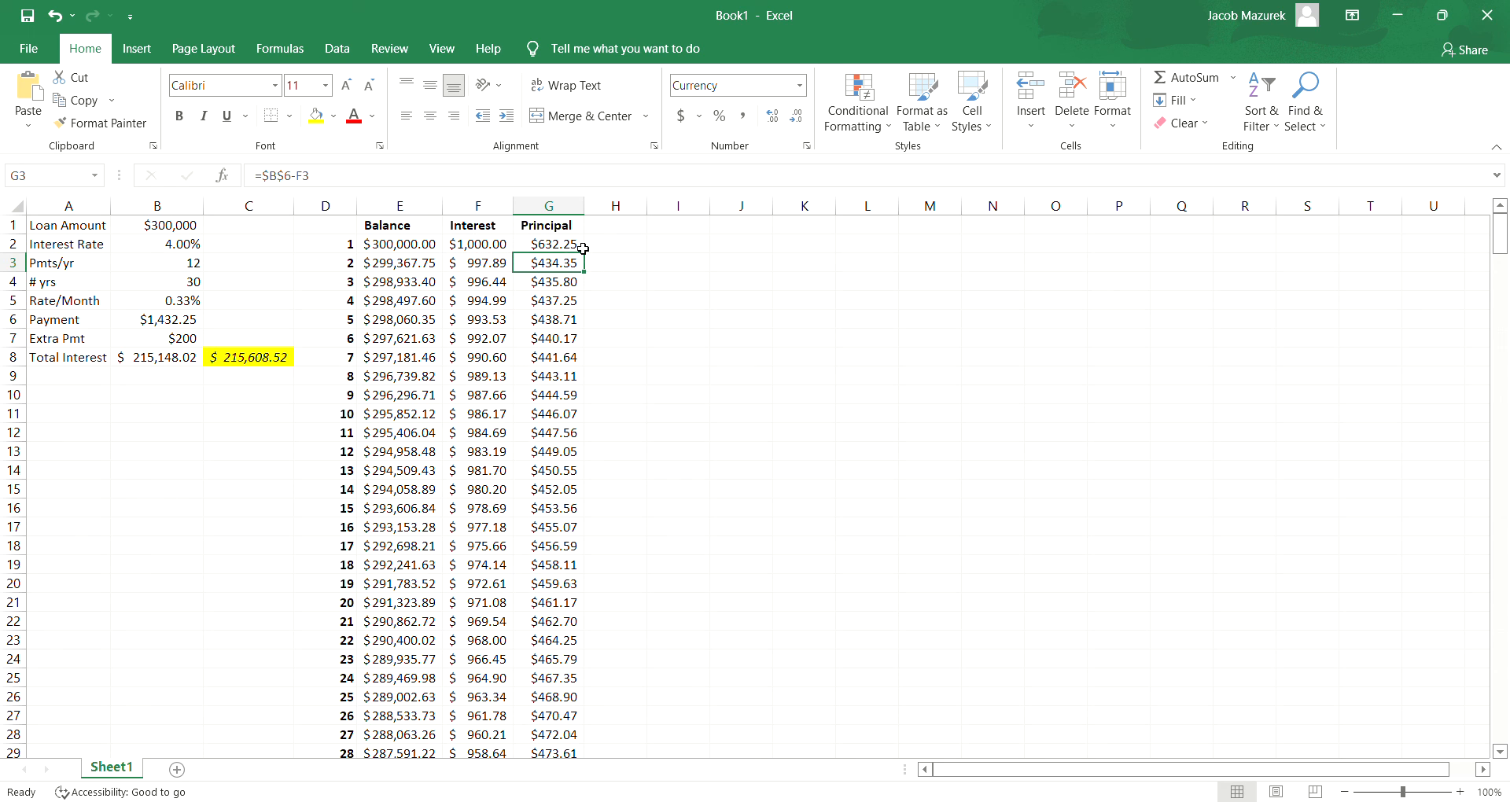
- Fill the updated Principal formula from G2 down the column to G362
{"action": "left_click", "coordinate": [564, 248]}
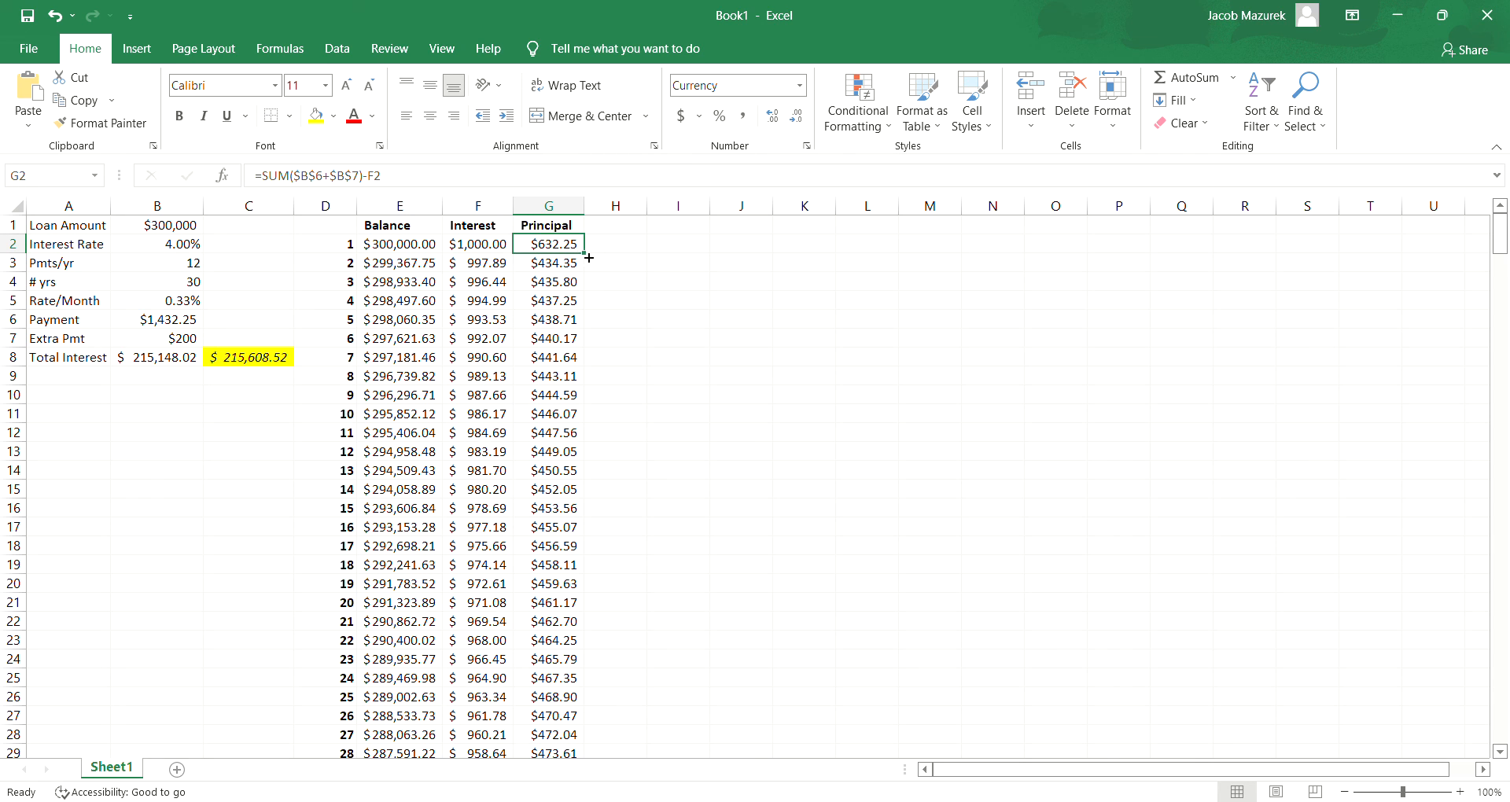
{"action": "left_click_drag", "start_coordinate": [588, 257], "coordinate": [588, 257]}
{"action": "left_click_drag", "start_coordinate": [504, 253], "coordinate": [589, 259]}
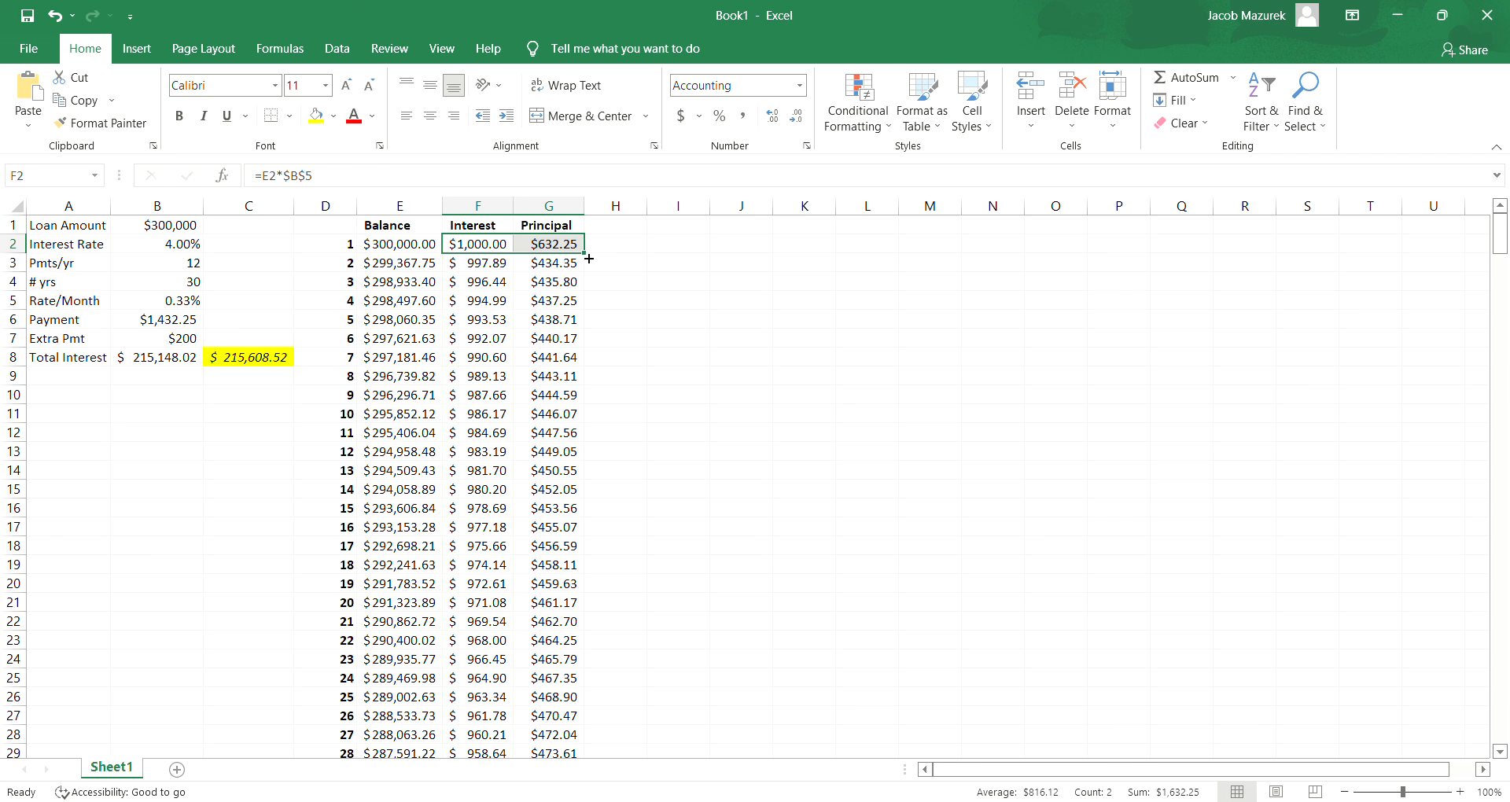
{"action": "left_click", "coordinate": [578, 247]}
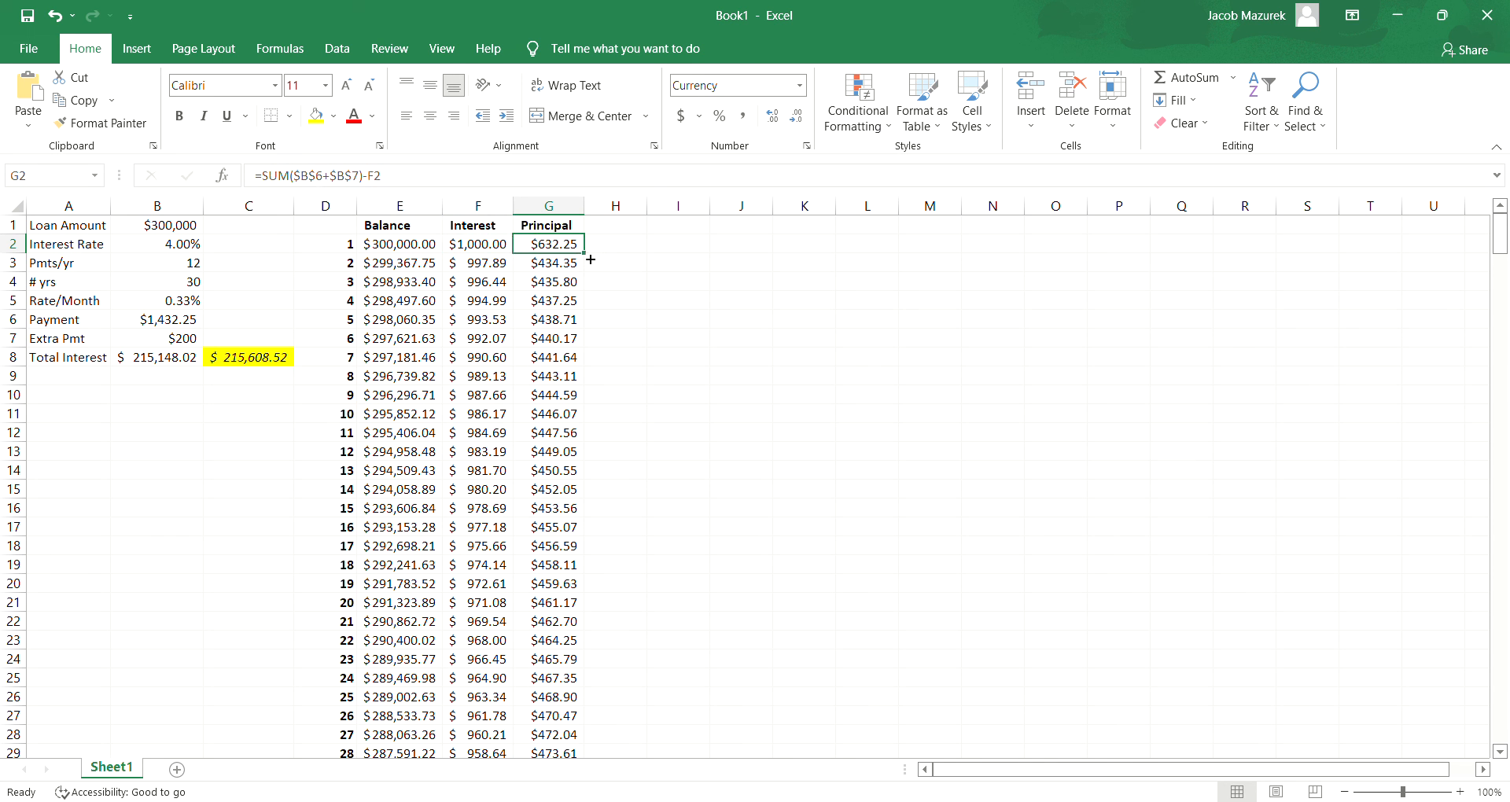
{"action": "left_click_drag", "start_coordinate": [590, 259], "coordinate": [560, 740]}
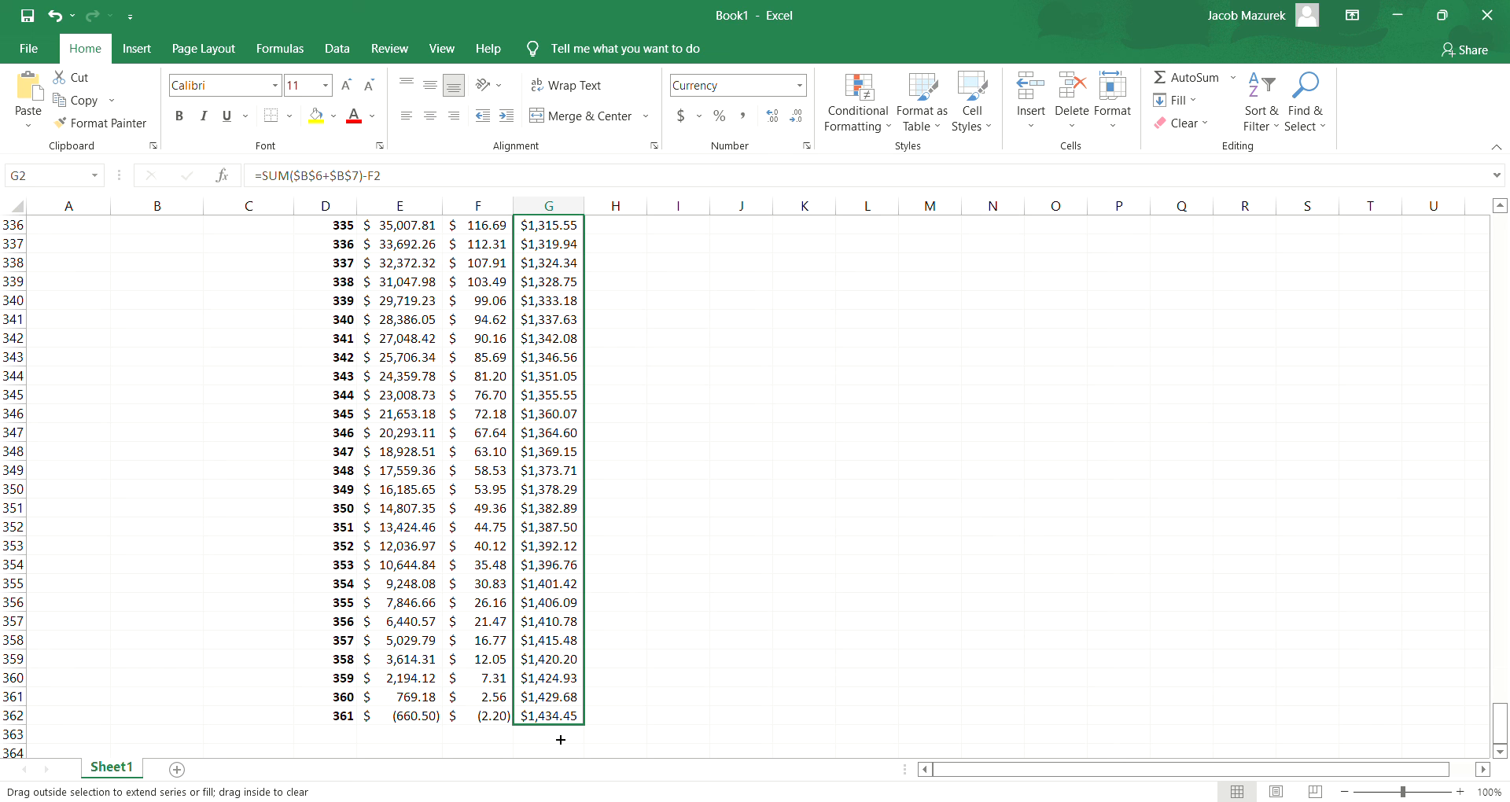
{"action": "left_click_drag", "start_coordinate": [561, 740], "coordinate": [558, 734]}
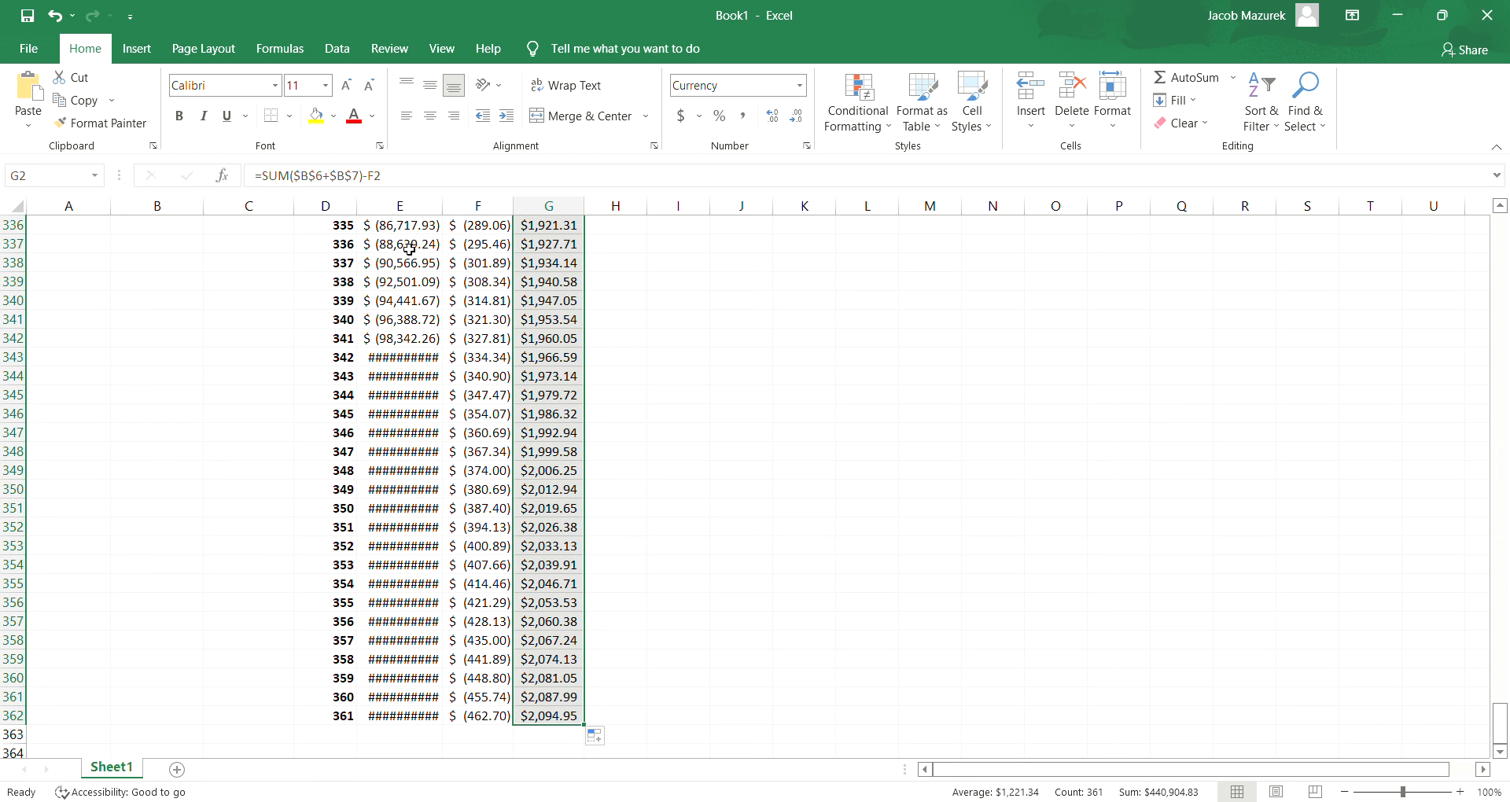
- Examine the schedule for the payment at which the balance runs out, and compare the total interest in B8 with C8
{"action": "left_click", "coordinate": [1499, 209]}
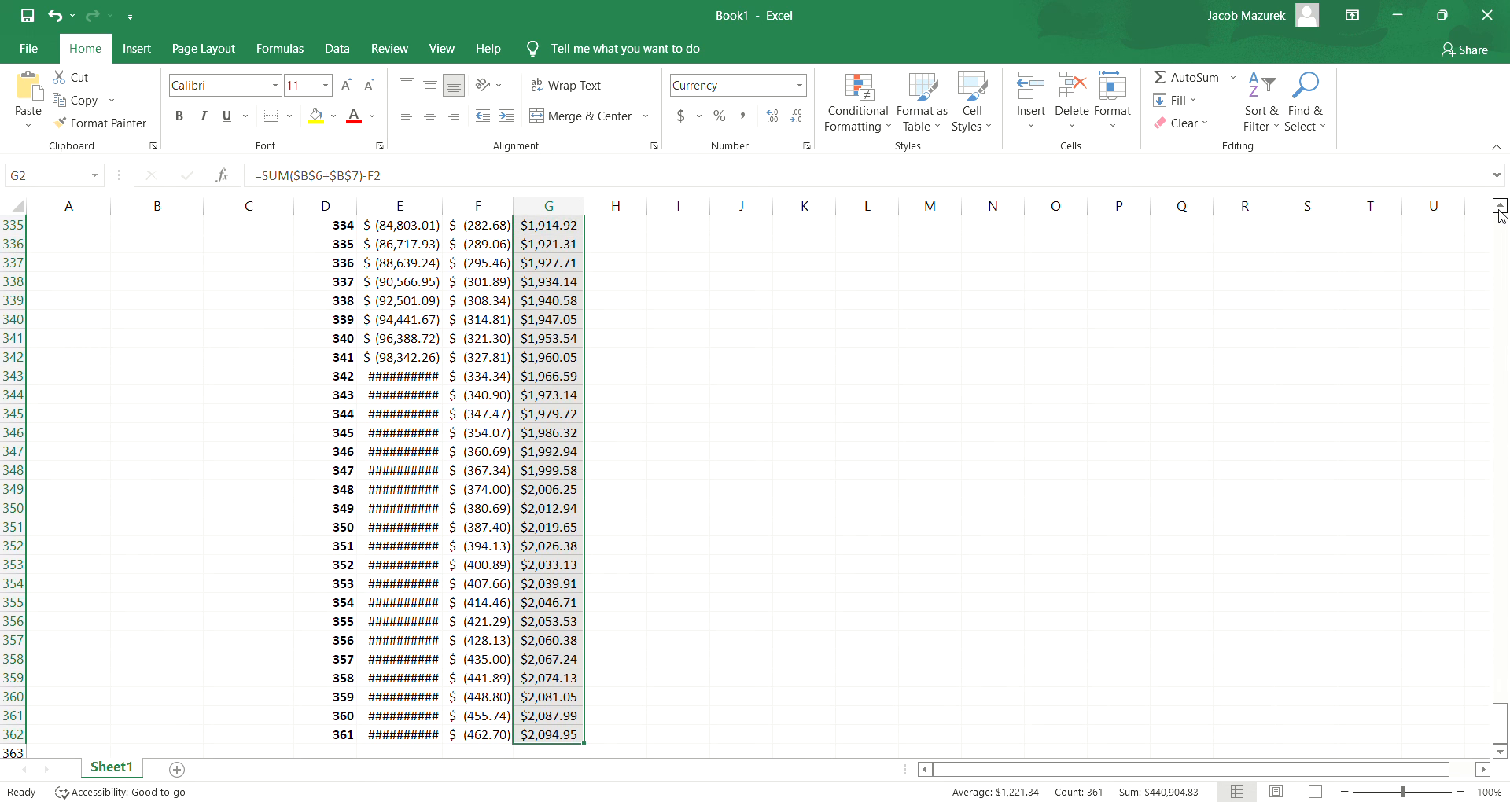
{"action": "left_click_drag", "start_coordinate": [1499, 209], "coordinate": [1499, 209]}
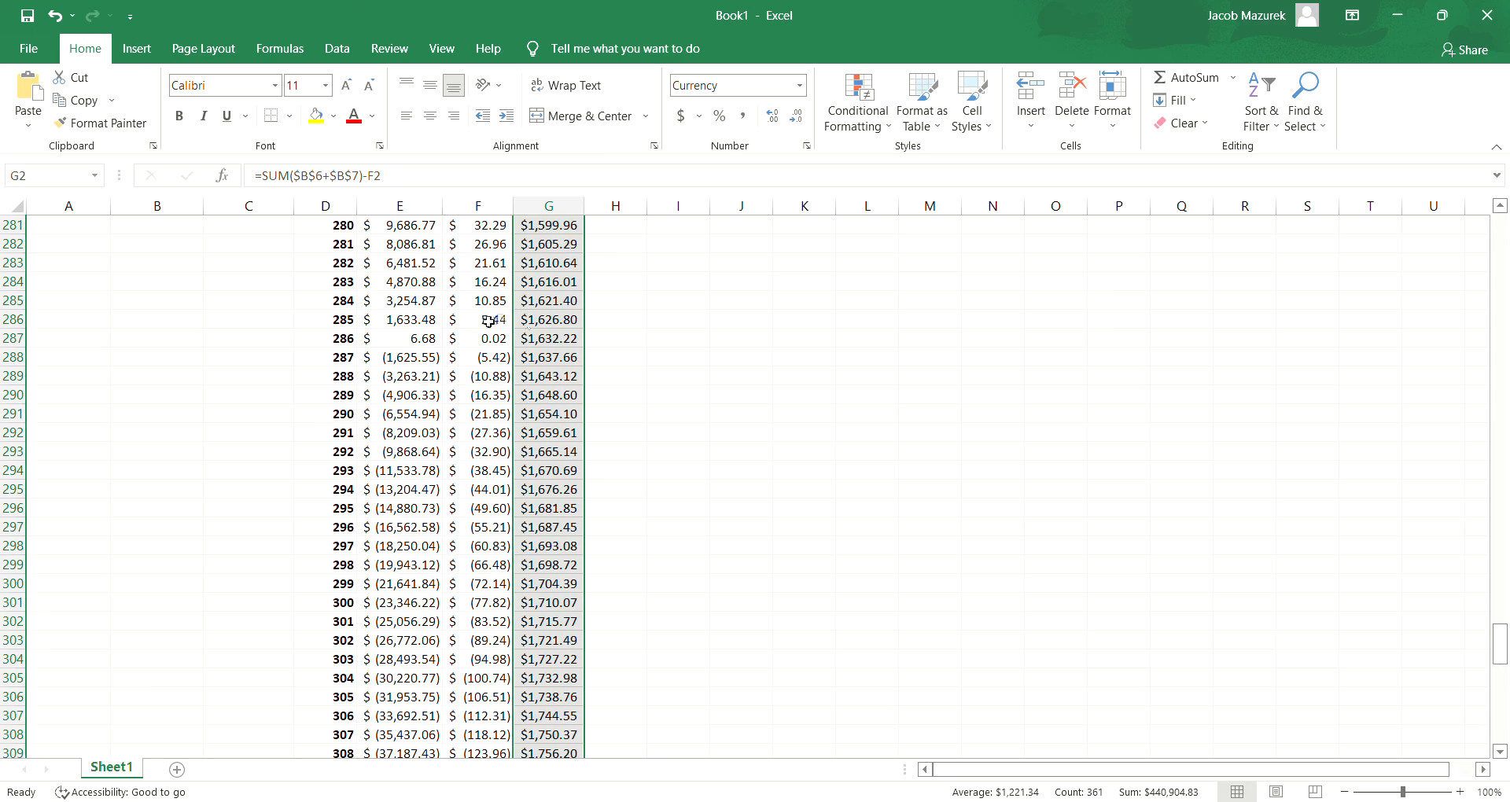
{"action": "left_click", "coordinate": [338, 343]}
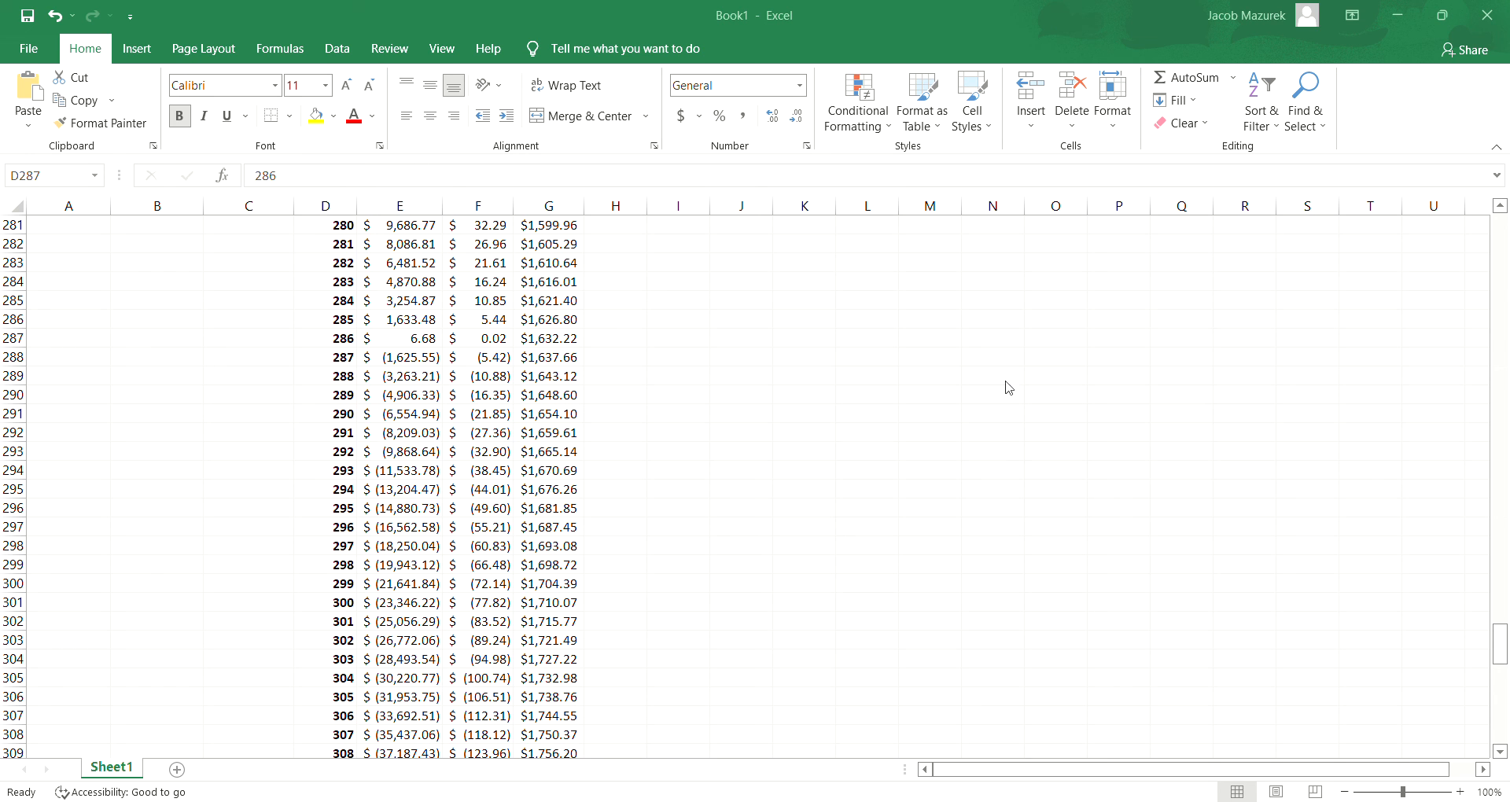
{"action": "left_click", "coordinate": [1056, 24]}
{"action": "left_click_drag", "start_coordinate": [1502, 659], "coordinate": [1500, 228]}
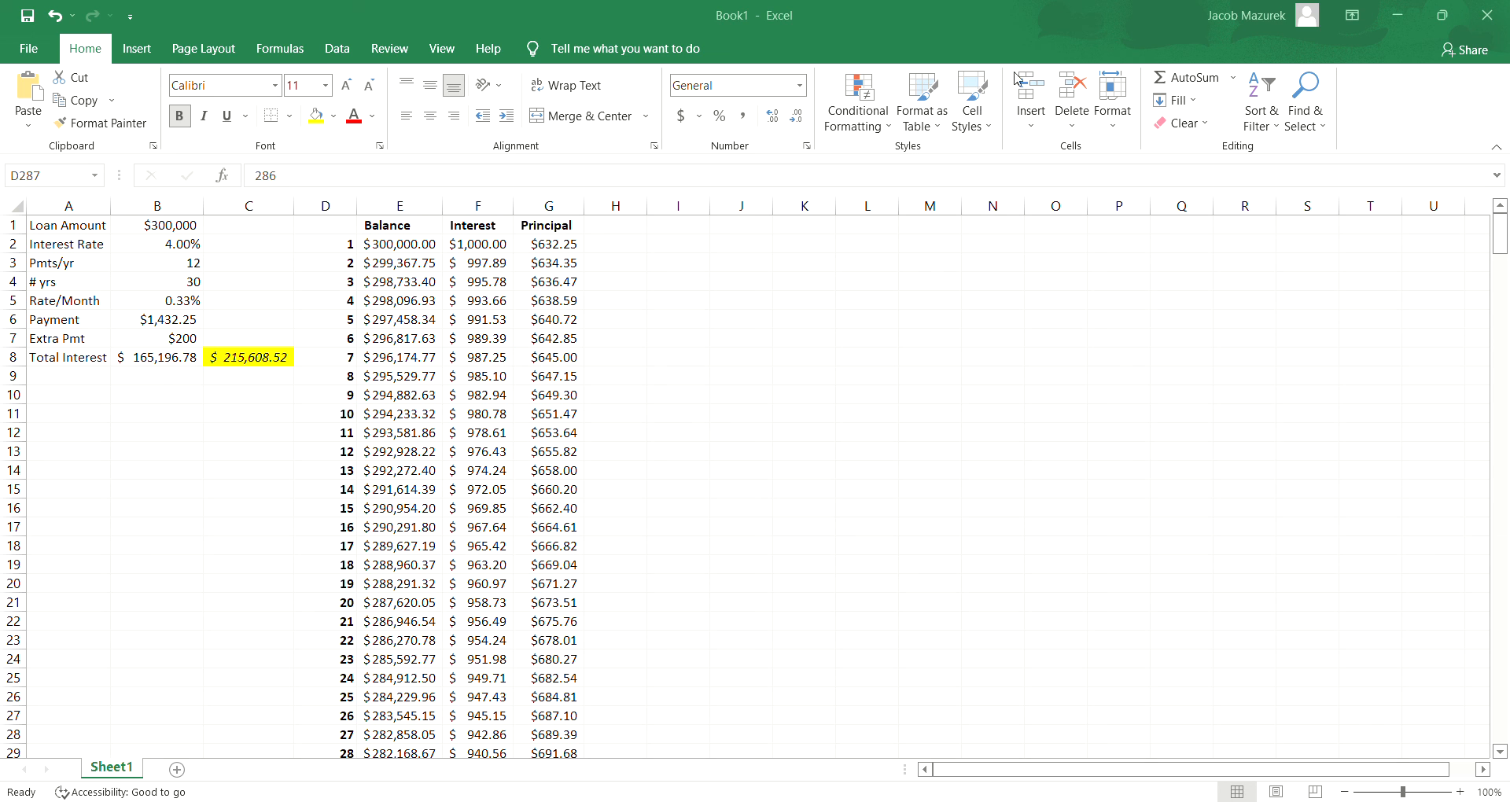
{"action": "left_click", "coordinate": [1051, 24]}
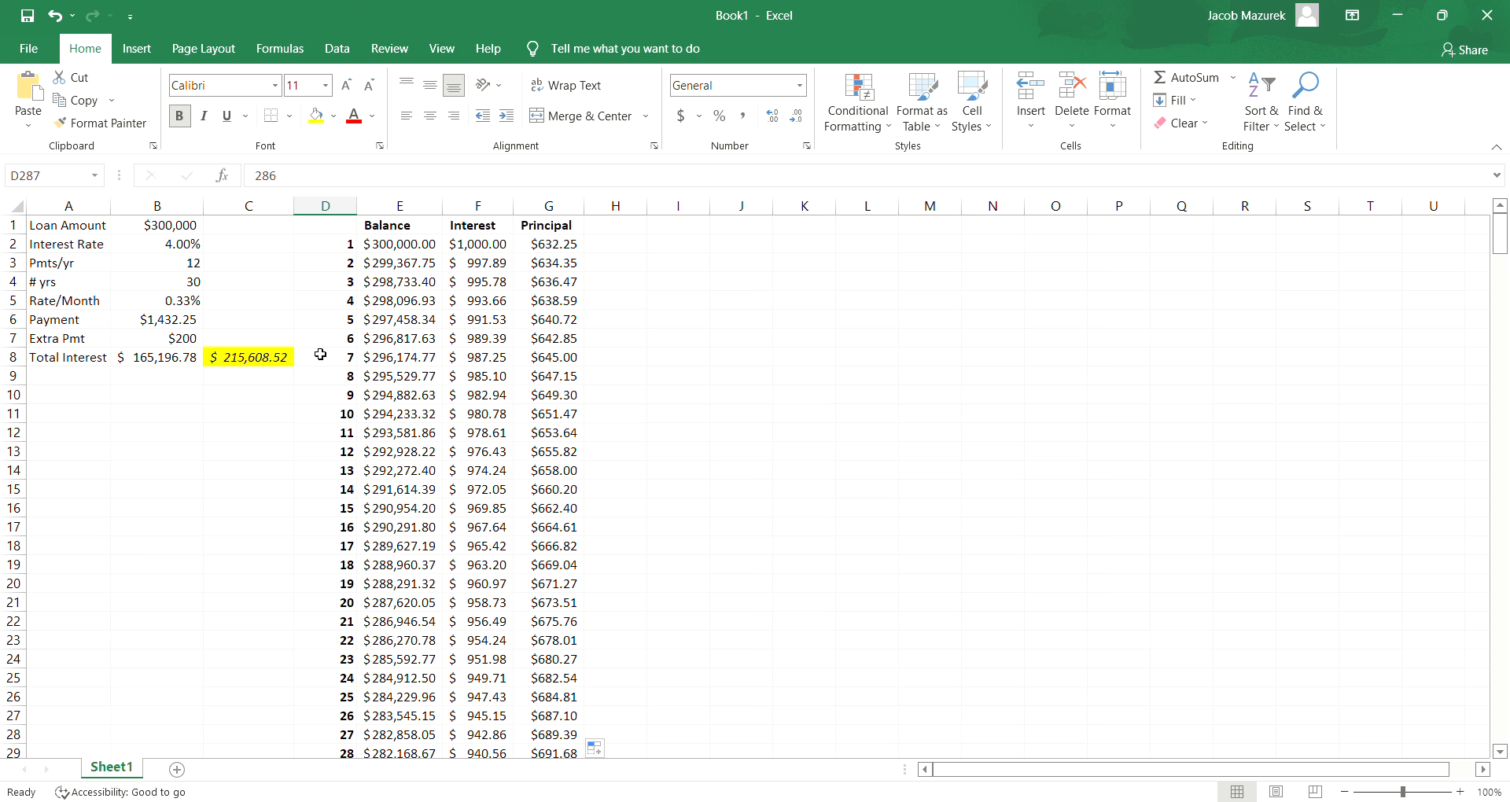
- Set the extra payment in B7 to $500
{"action": "left_click", "coordinate": [185, 344]}
{"action": "type", "text": "500"}
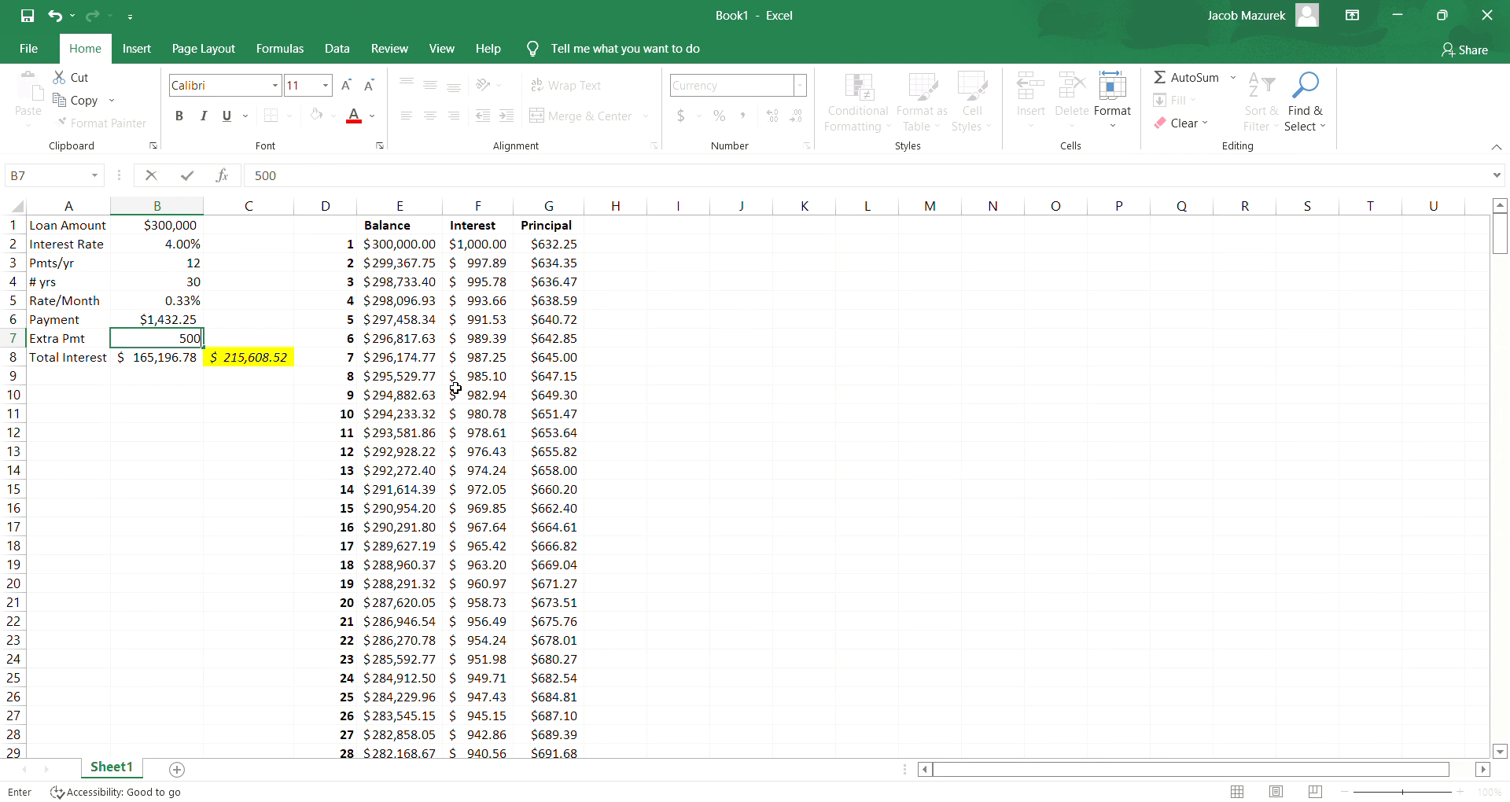
{"action": "key", "text": "Return"}
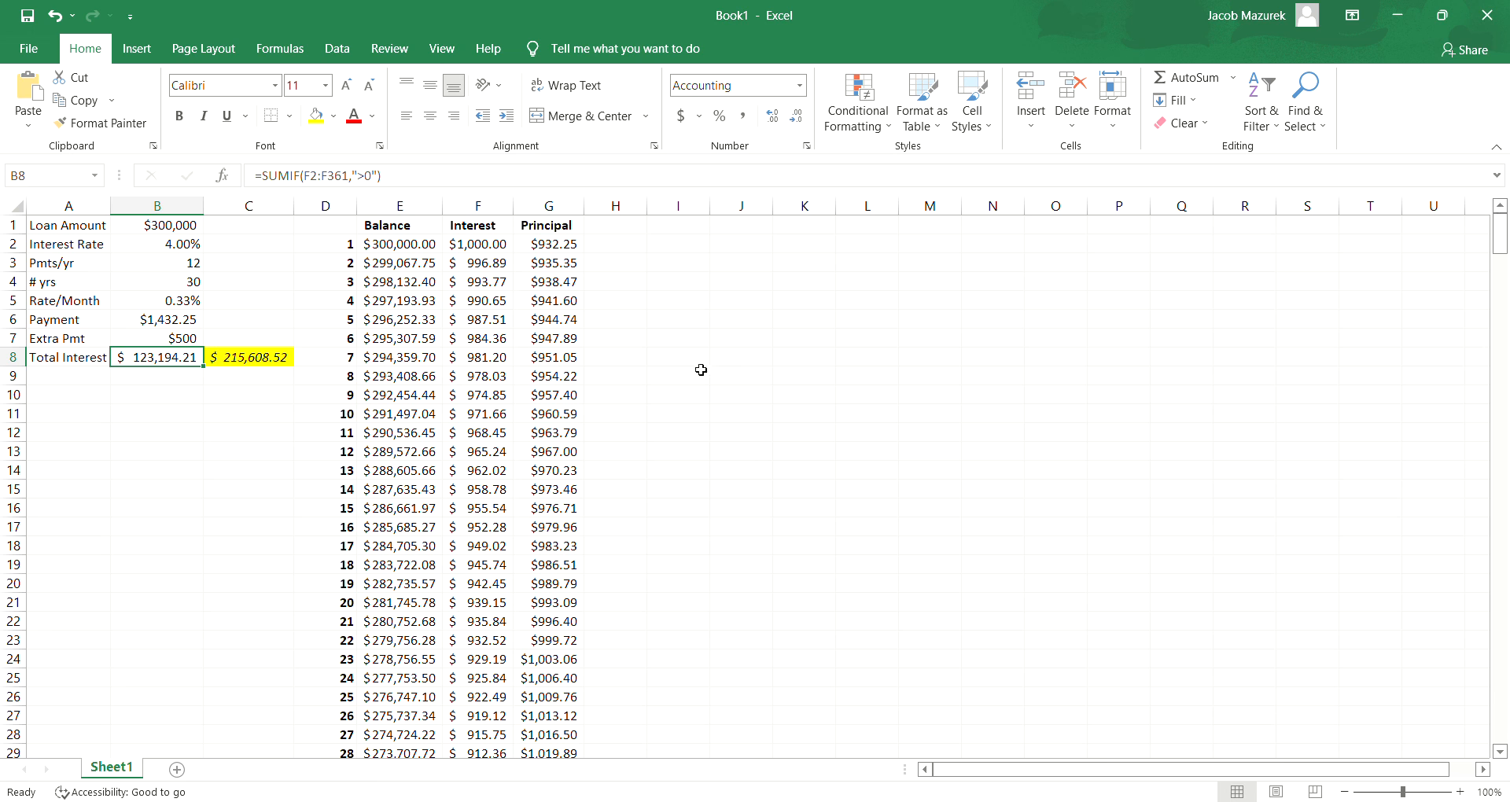
- Set the interest rate in B2 to 3.75%
{"action": "left_click", "coordinate": [172, 251]}
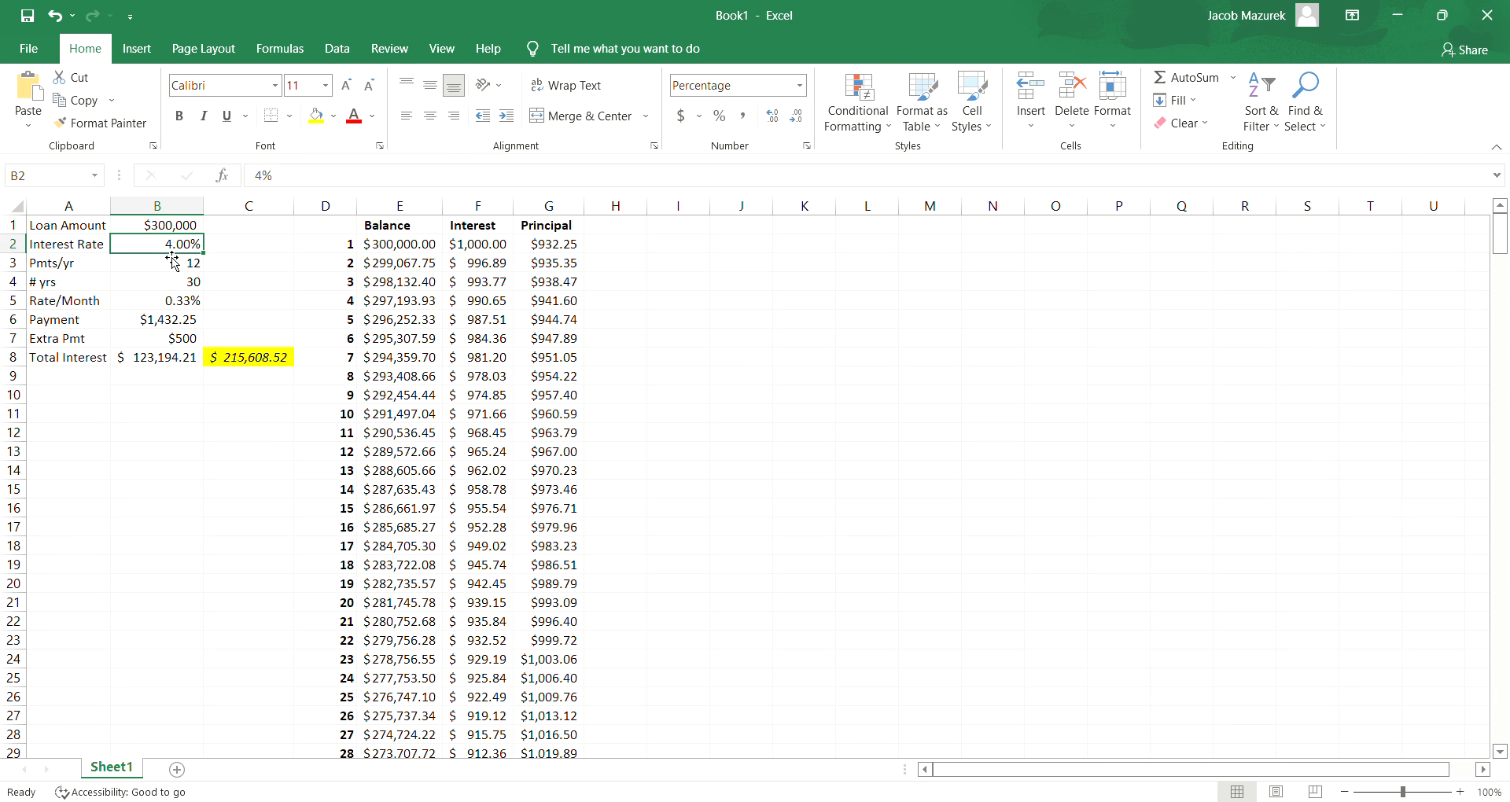
{"action": "type", "text": "3.75"}
{"action": "key", "text": "Return"}
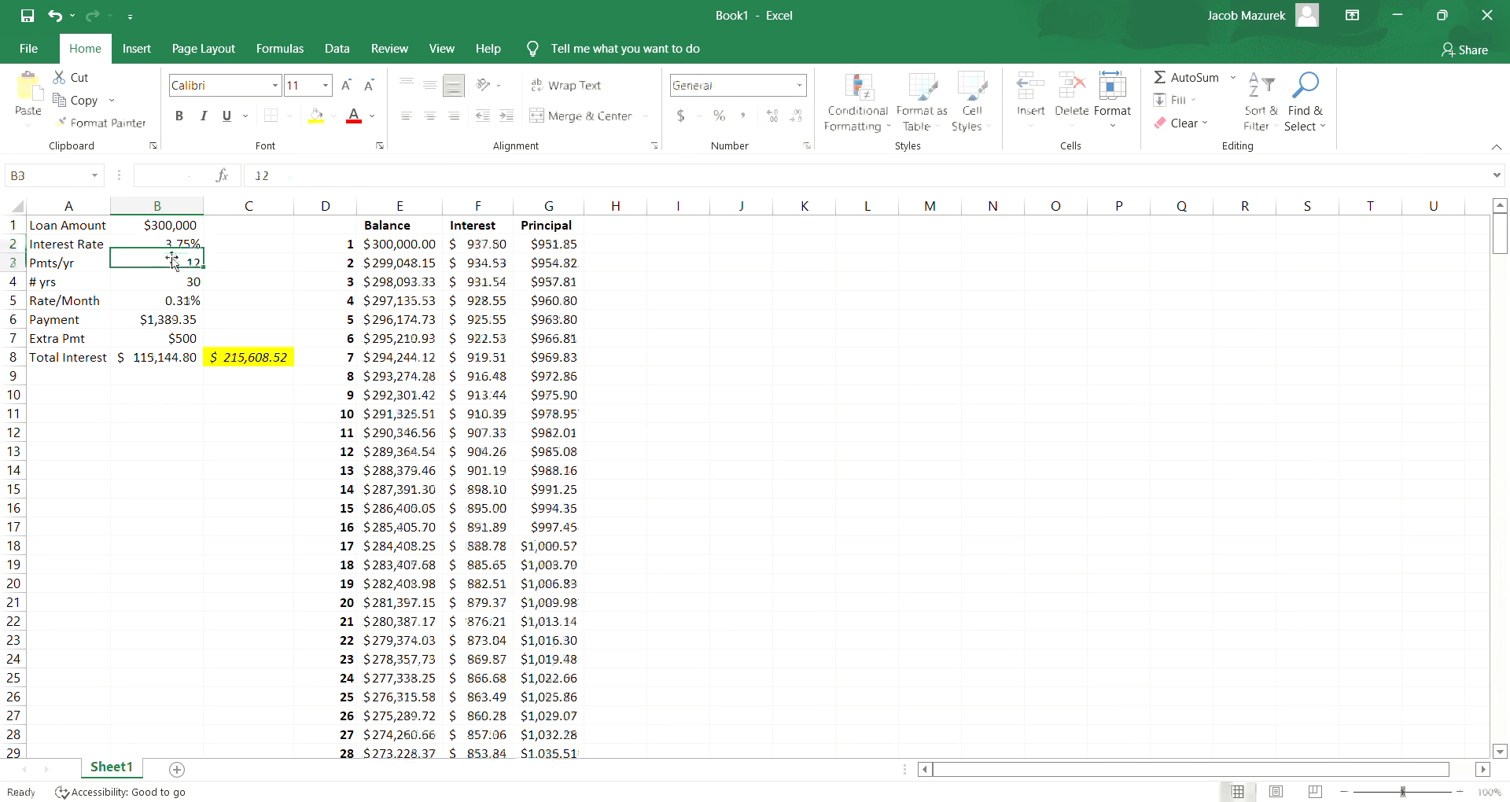